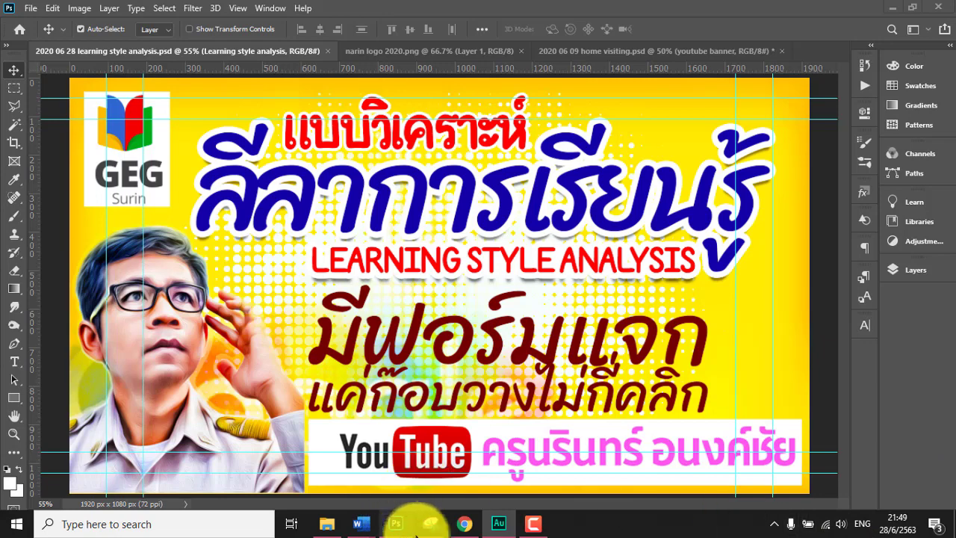
mouse_move(360, 528)
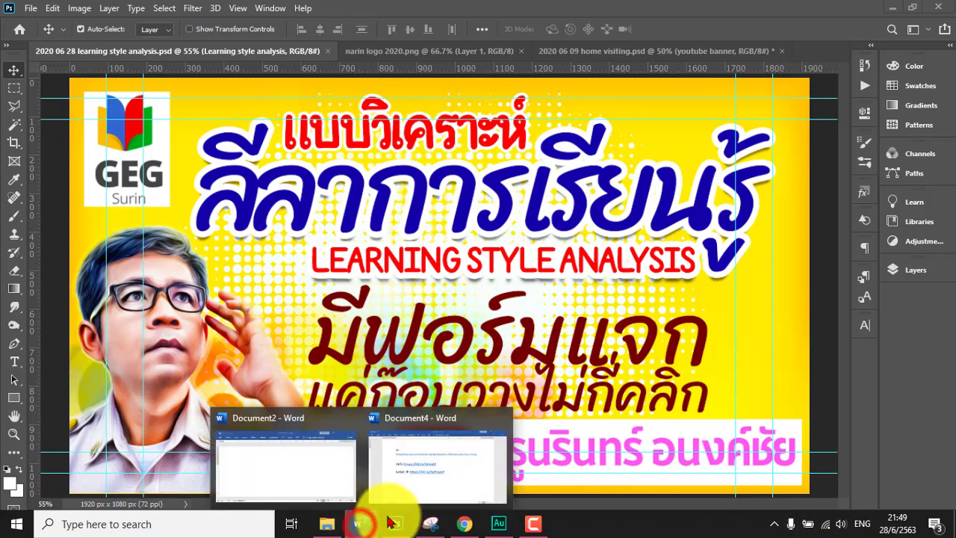
left_click(403, 469)
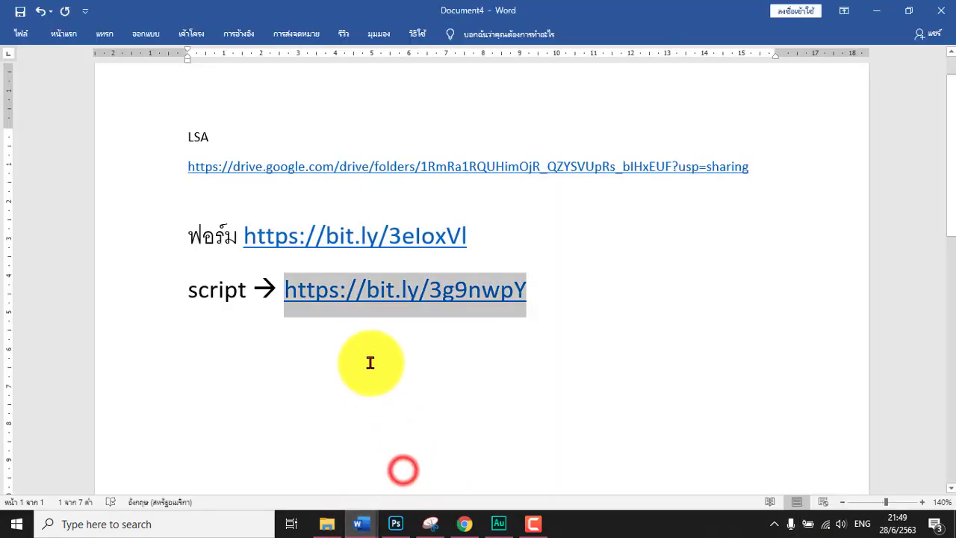
left_click(350, 292, "ctrl")
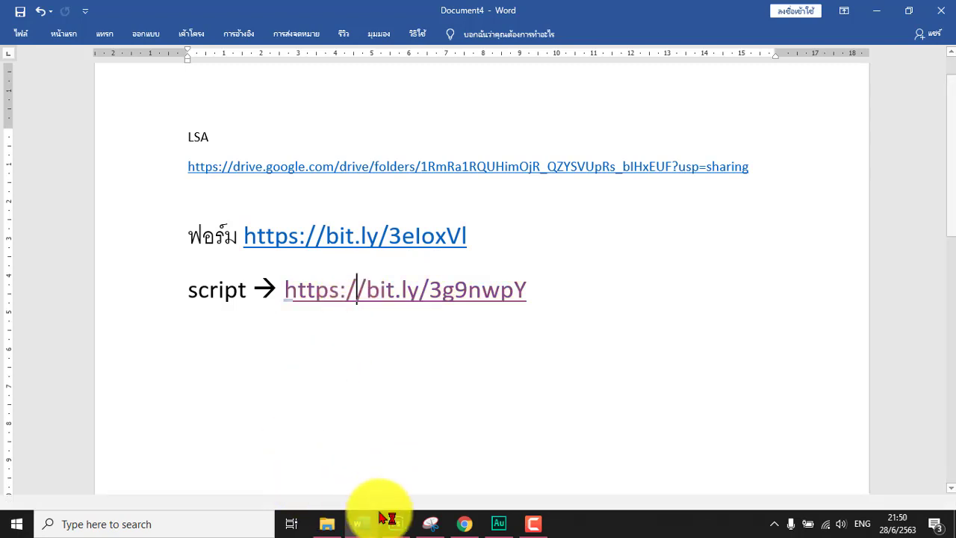
left_click(465, 523)
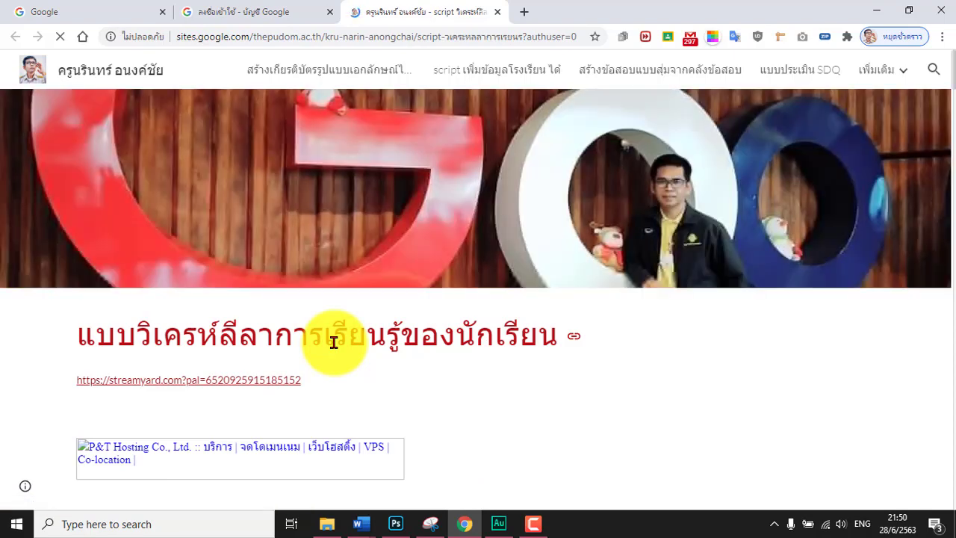
Step: Look over the start of the script code, open its learning_styles.pdf reference link, and enlarge the PDF for reading
scroll(334, 342, "down", 4)
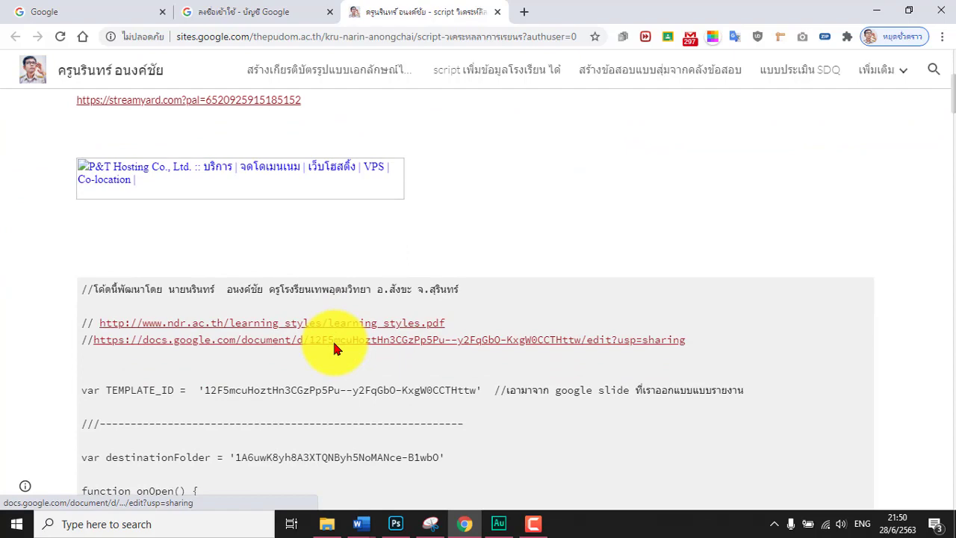
scroll(333, 344, "down", 1)
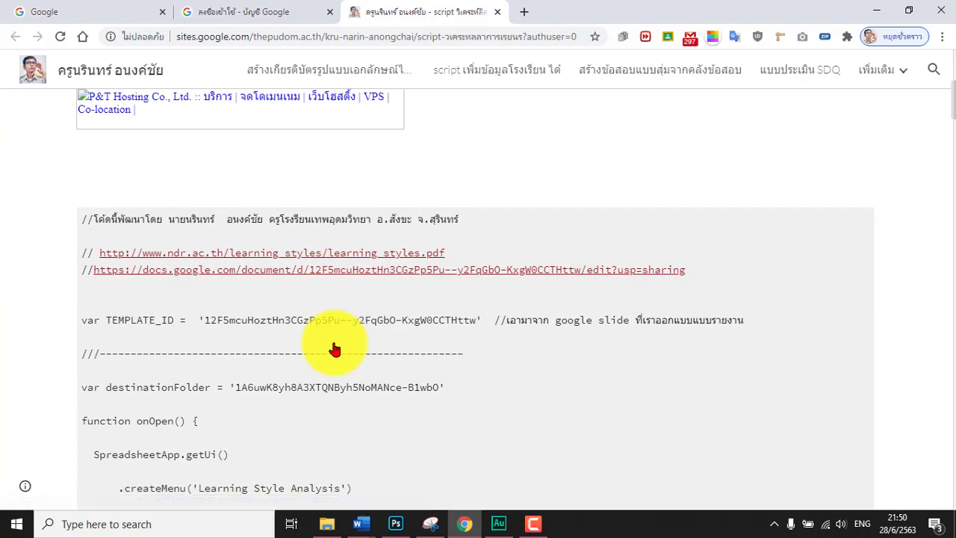
scroll(334, 350, "down", 2)
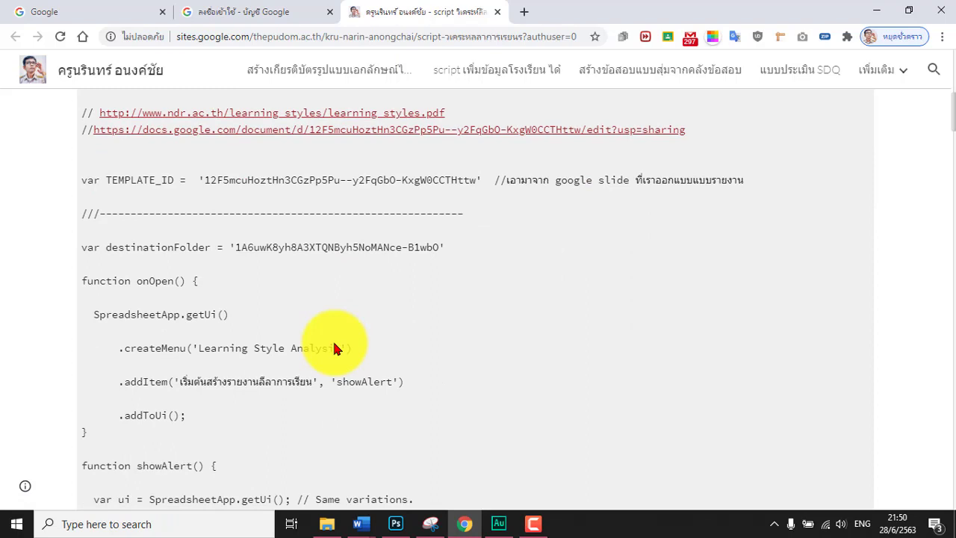
scroll(198, 241, "up", 2)
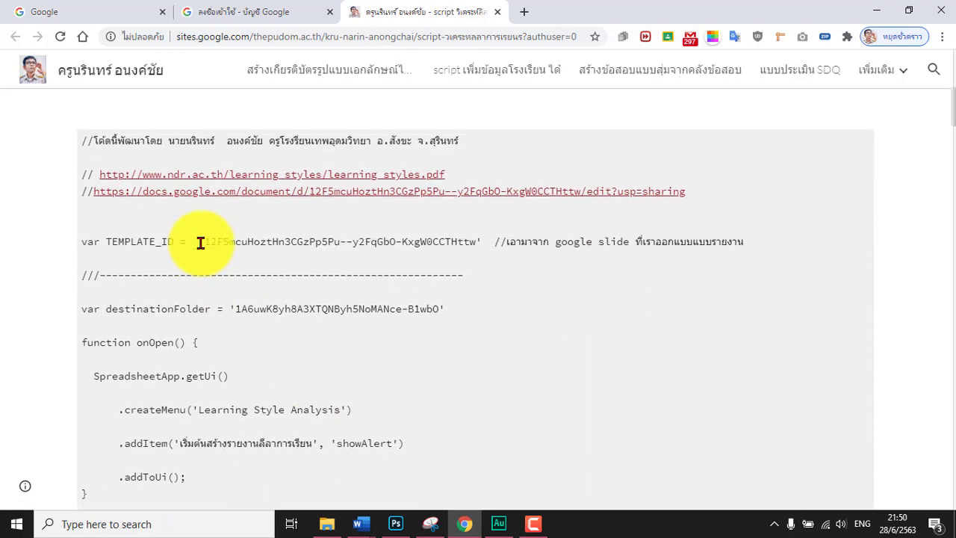
left_click(194, 254)
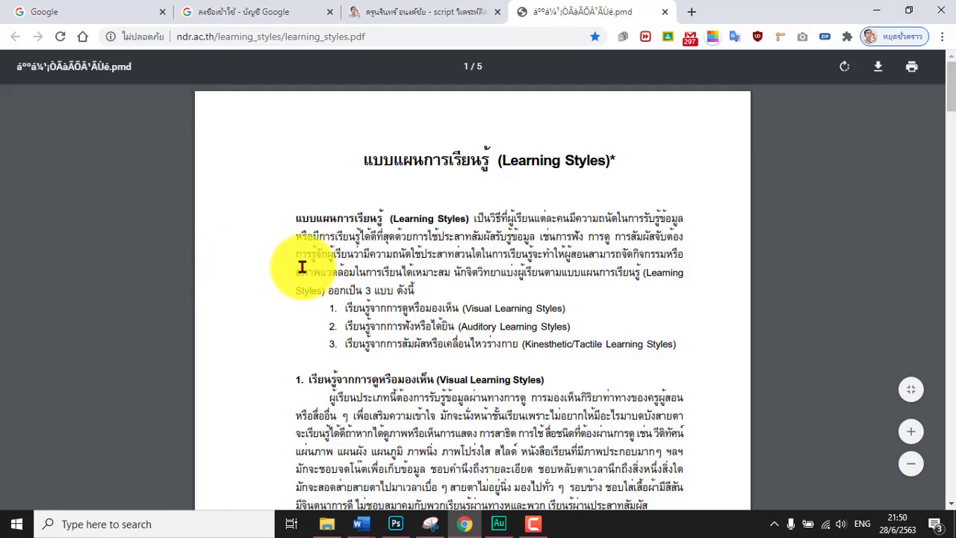
left_click(911, 433)
left_click(911, 433)
left_click(911, 433)
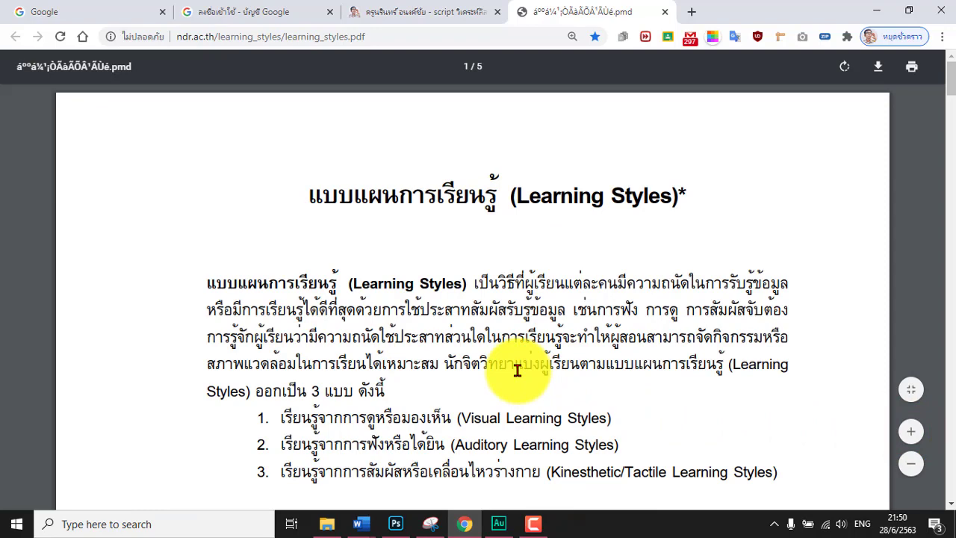
Step: Examine the PDF's introduction, highlighting the list of Visual, Auditory and Kinesthetic/Tactile learning styles
scroll(516, 370, "down", 2)
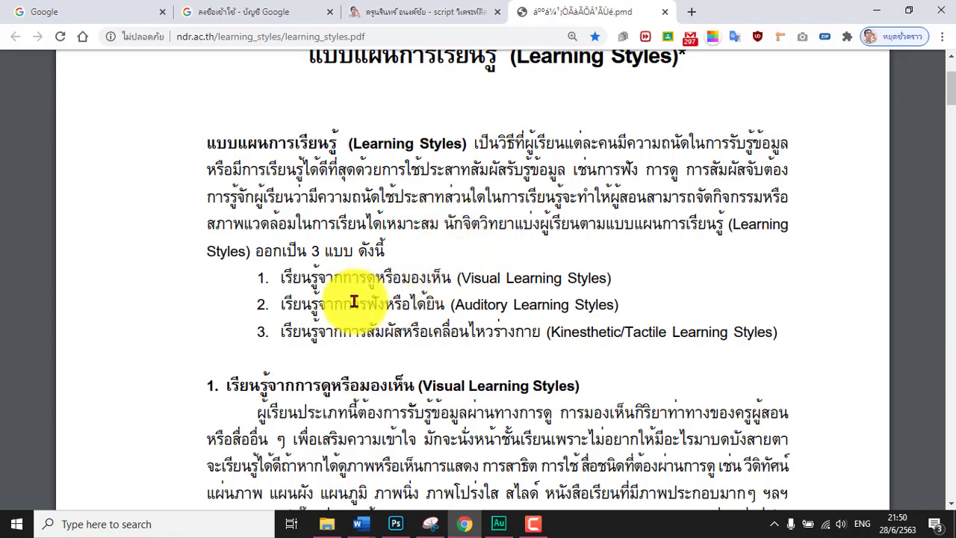
scroll(354, 302, "down", 2)
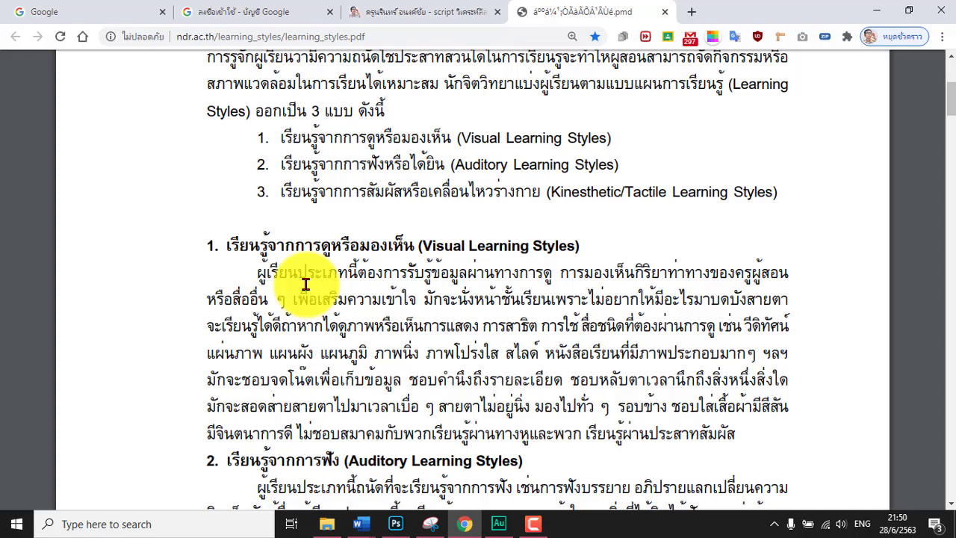
scroll(307, 298, "up", 1)
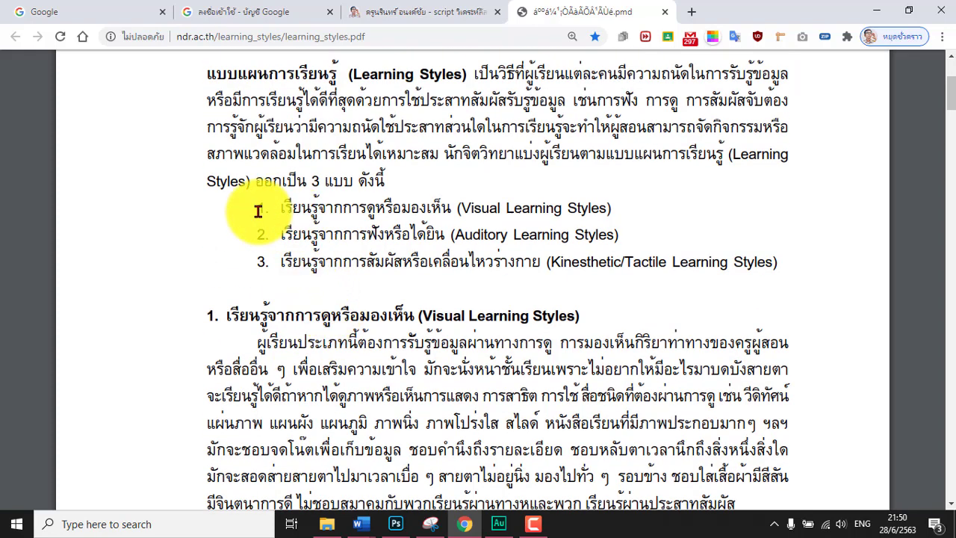
left_click_drag(257, 210, 781, 259)
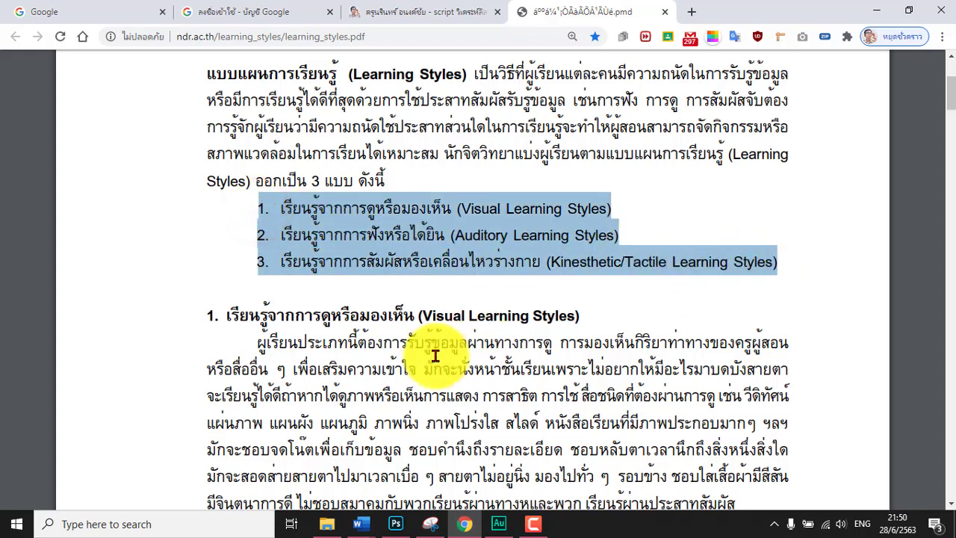
left_click(359, 222)
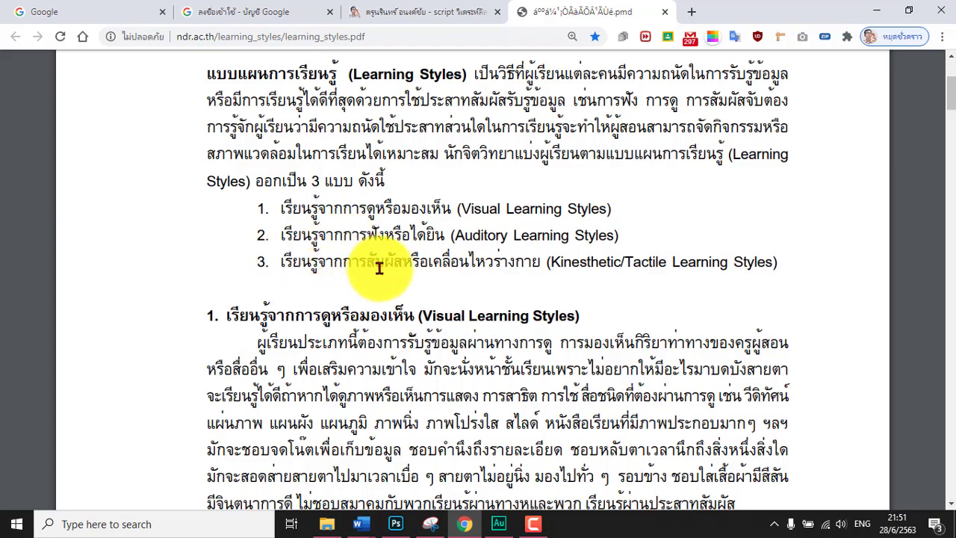
Step: Skim the PDF's style descriptions, questionnaire, answer key and study recommendations through to the references at the end
scroll(452, 348, "down", 15)
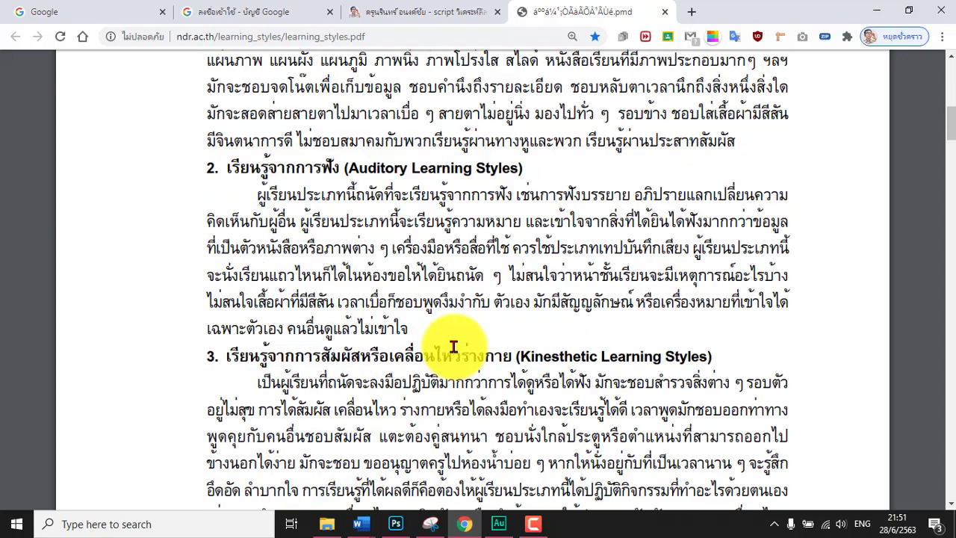
scroll(454, 347, "down", 20)
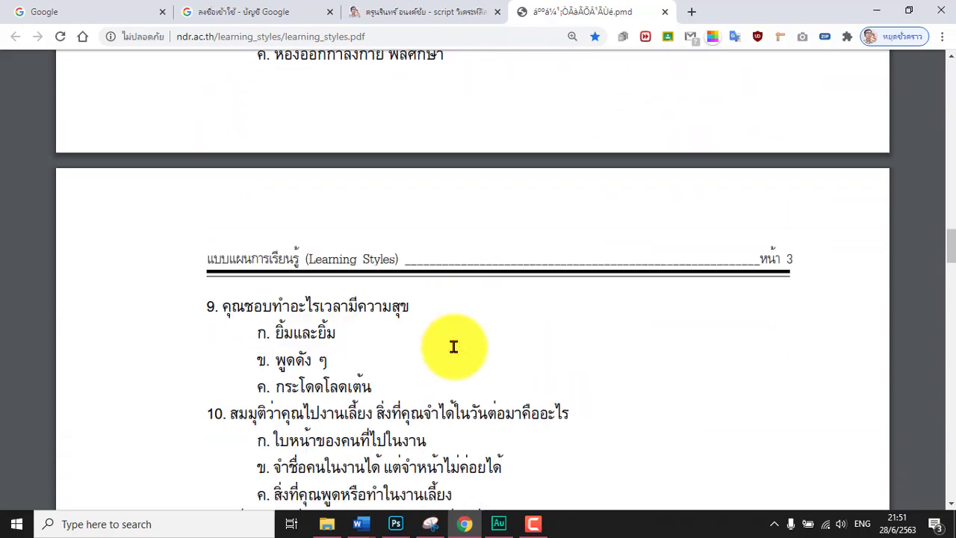
scroll(453, 347, "down", 15)
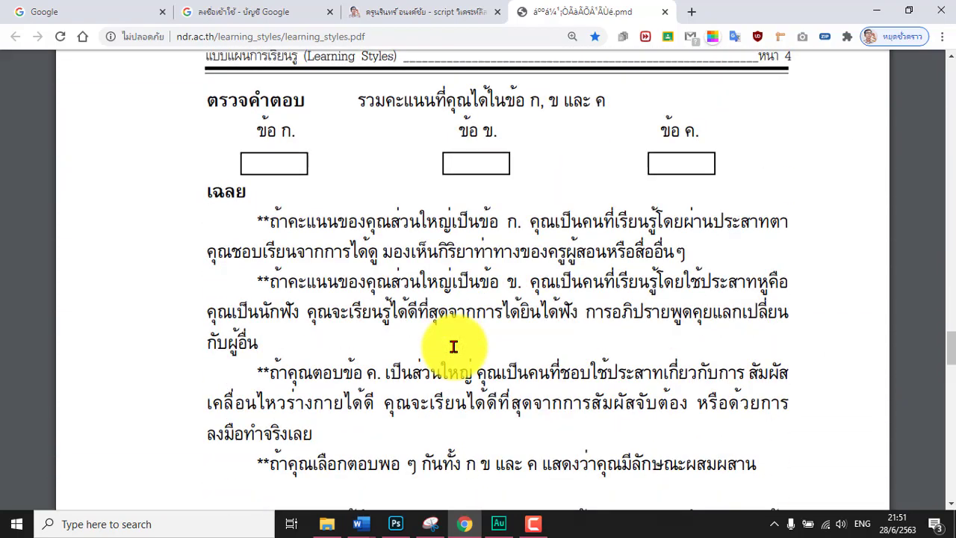
scroll(453, 347, "down", 2)
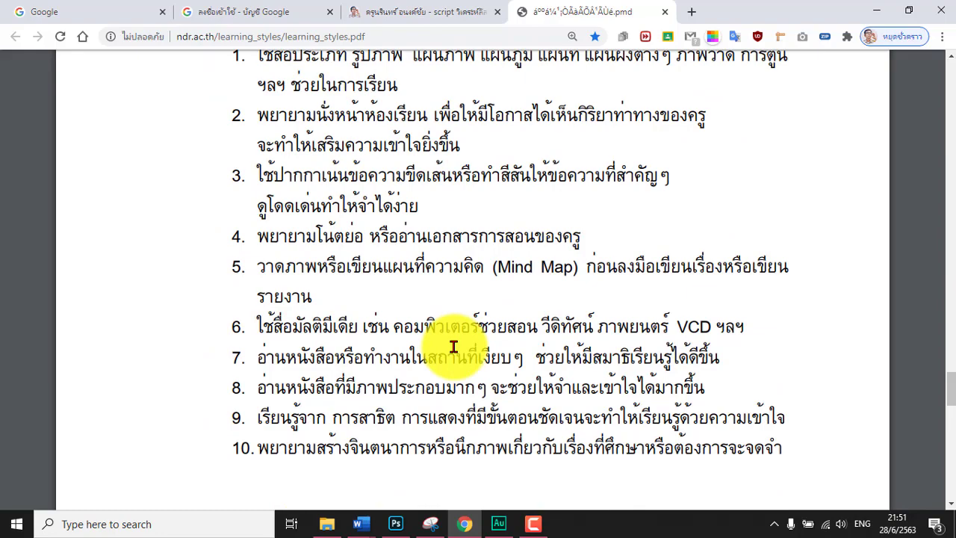
scroll(454, 346, "down", 10)
scroll(453, 346, "down", 2)
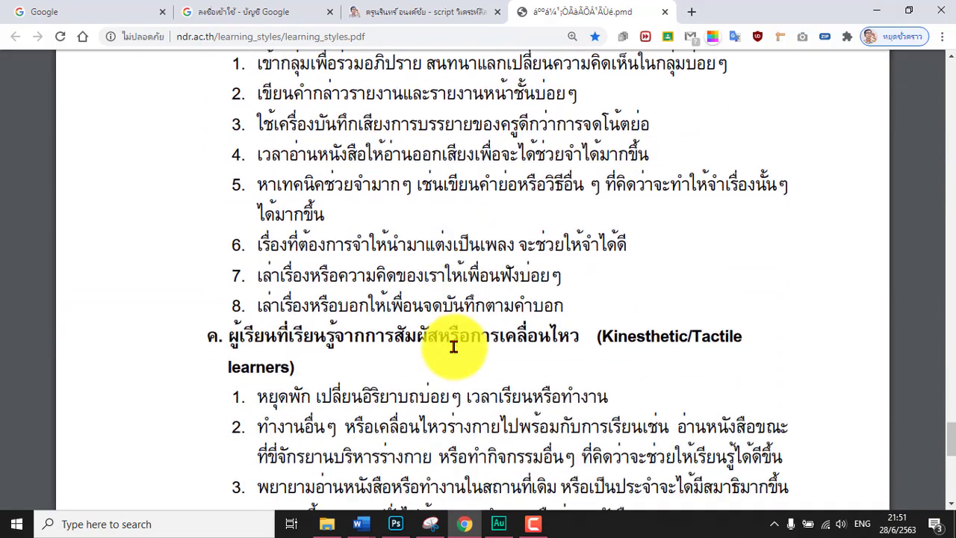
scroll(453, 346, "down", 3)
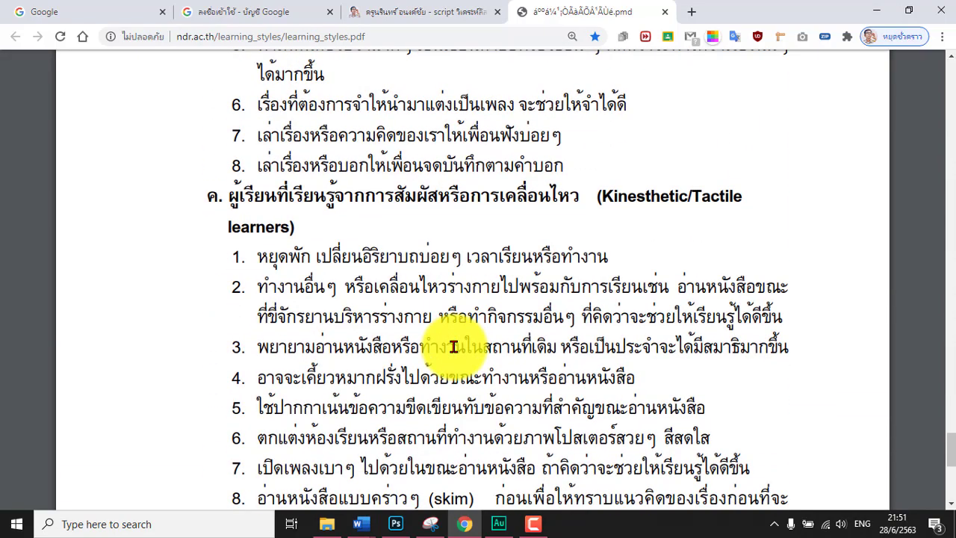
scroll(453, 346, "down", 9)
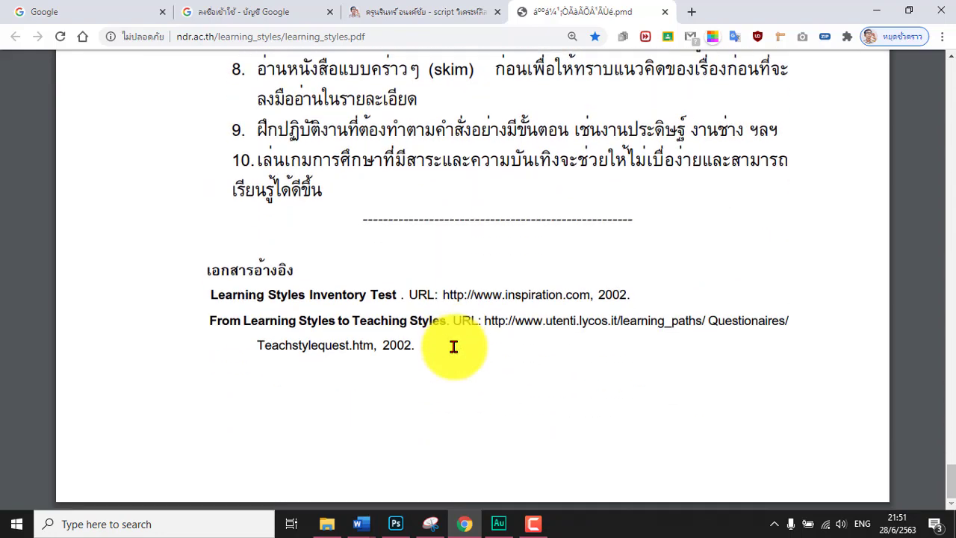
Step: Review the study recommendations for kinesthetic, auditory and visual learners, working backwards from the end of the PDF
scroll(454, 347, "up", 6)
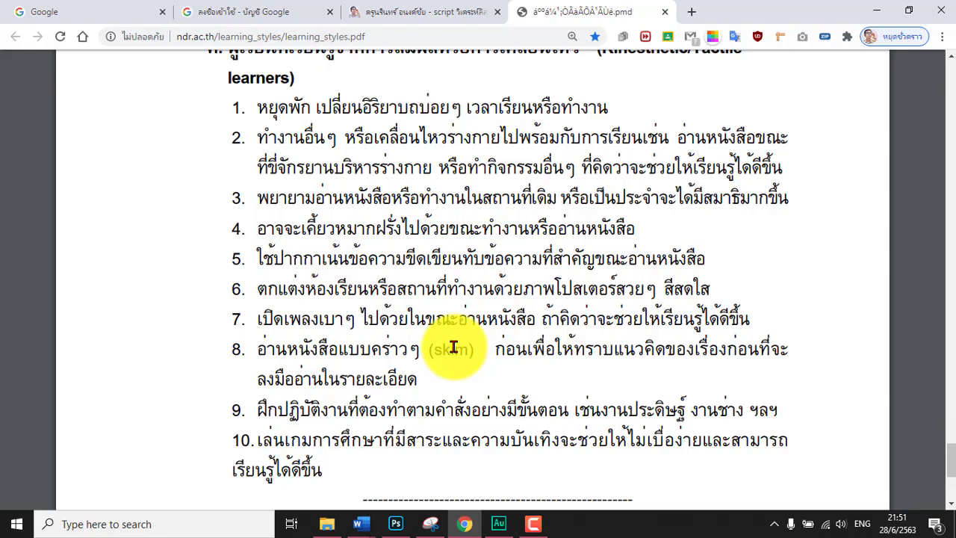
scroll(453, 347, "up", 5)
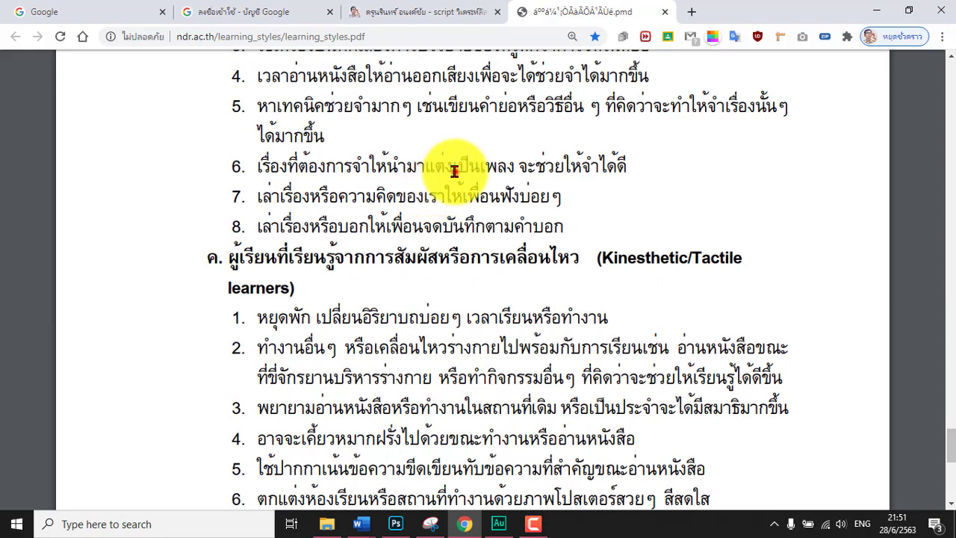
left_click_drag(452, 165, 514, 166)
scroll(418, 344, "up", 3)
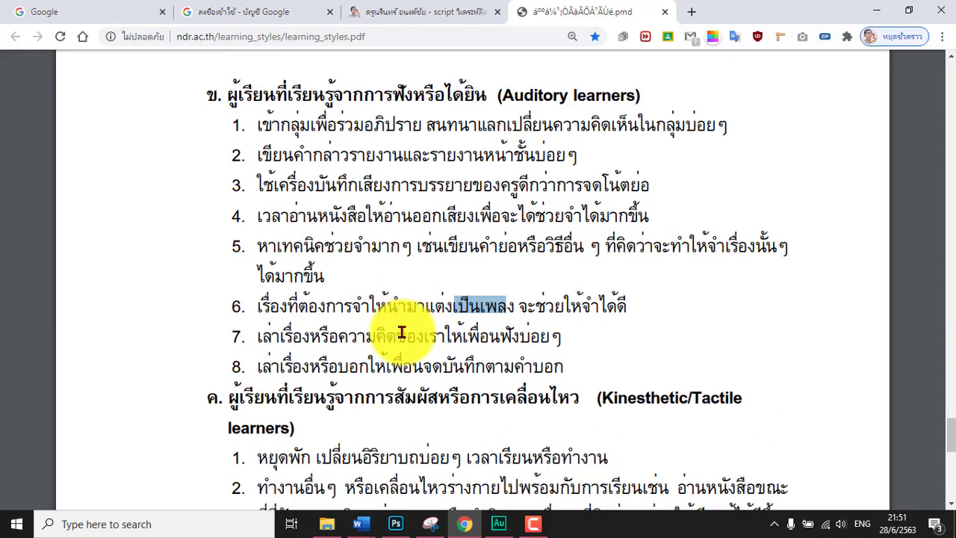
scroll(267, 295, "up", 13)
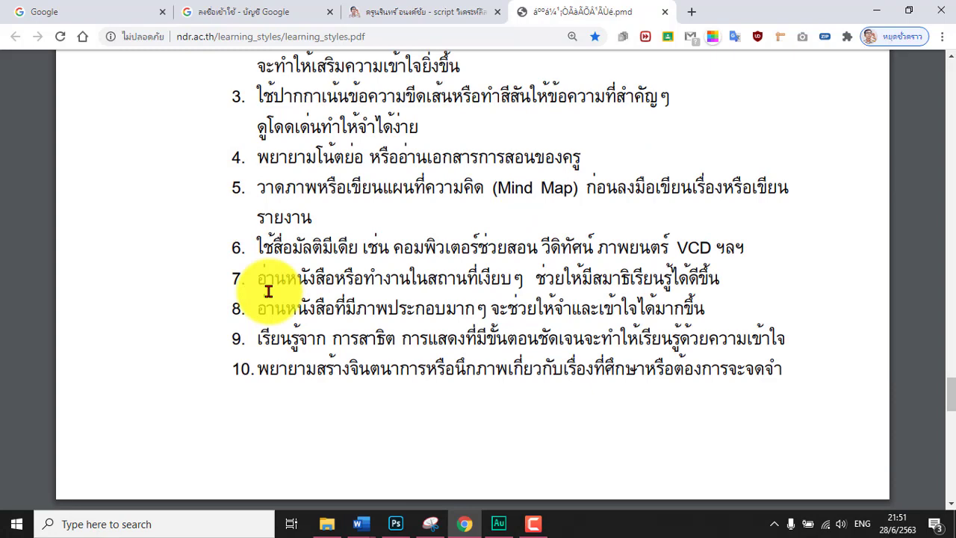
scroll(268, 292, "up", 2)
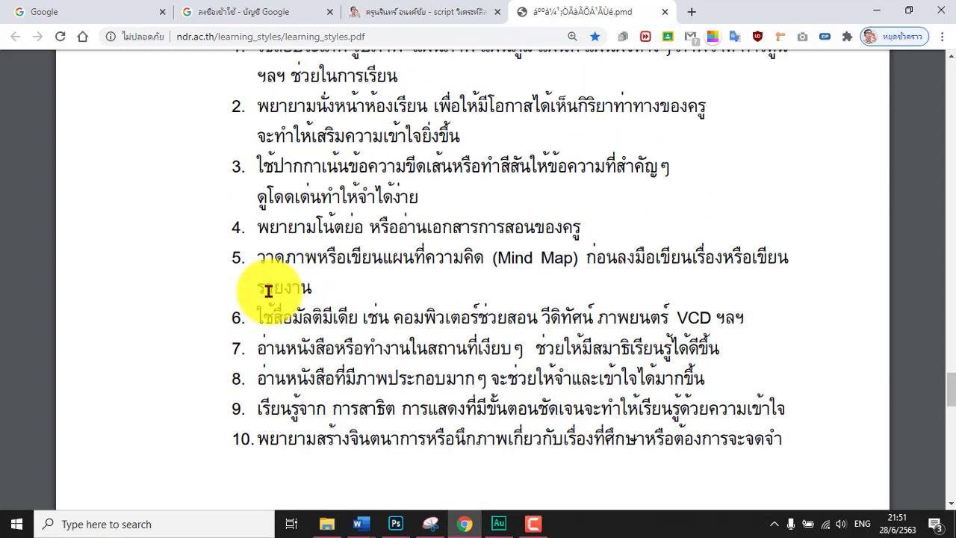
scroll(261, 305, "up", 2)
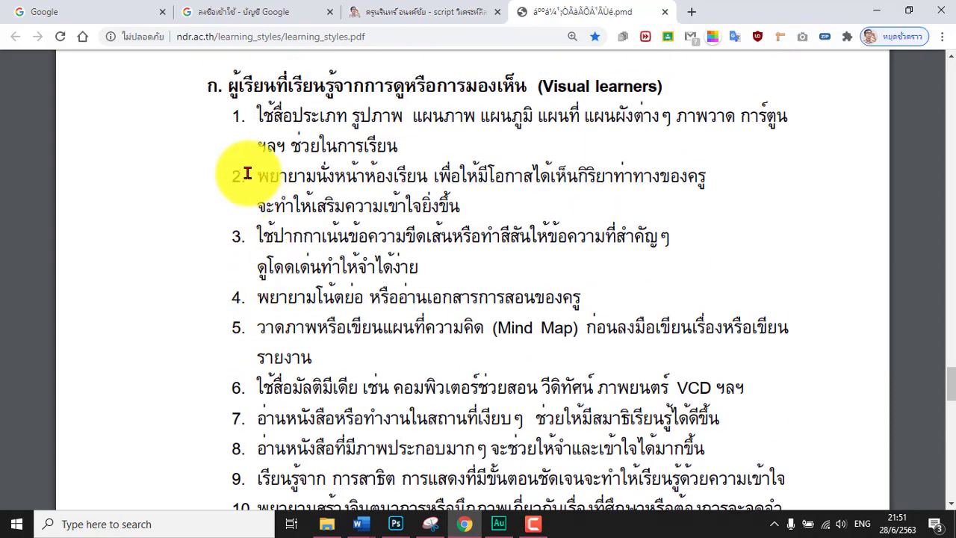
Step: Sign in to Google with the OBEC account, submitting its account password
left_click(275, 17)
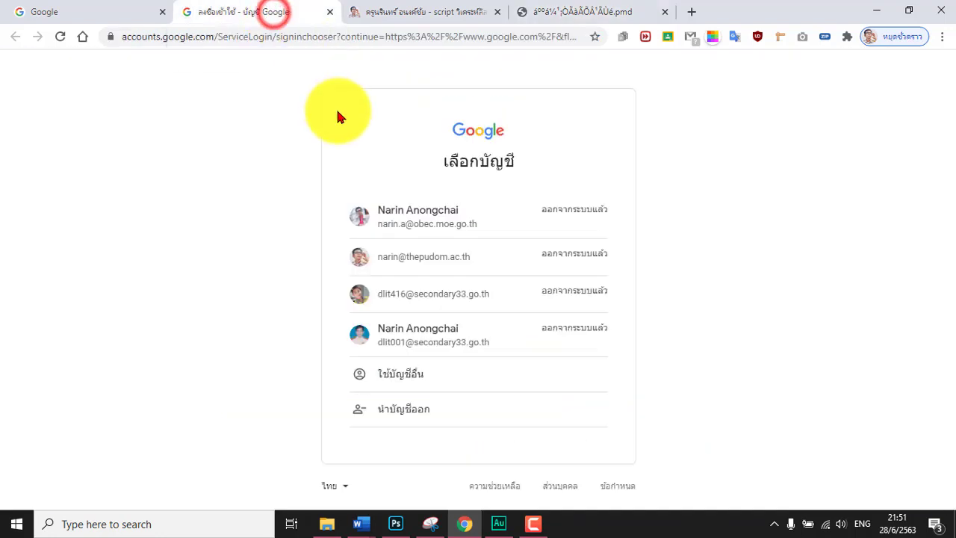
left_click(228, 260)
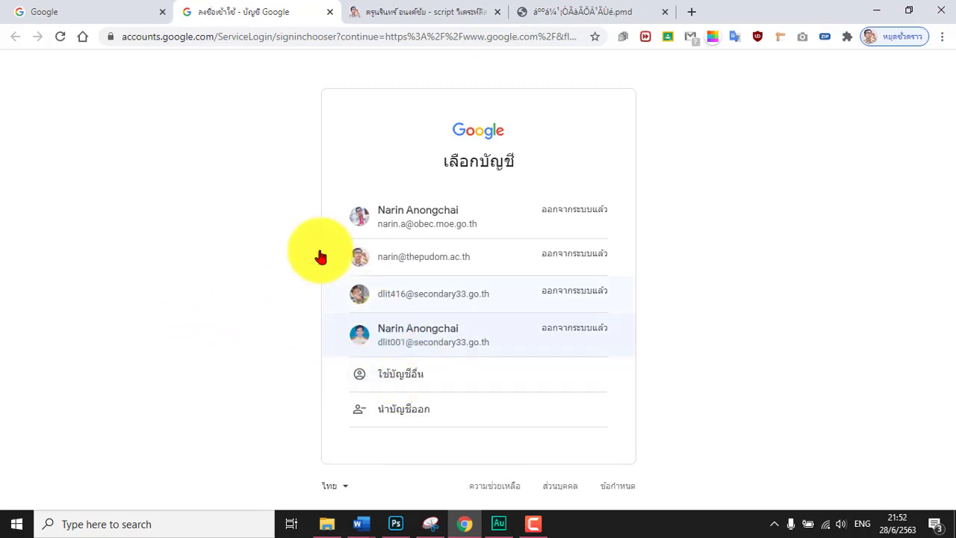
left_click(432, 215)
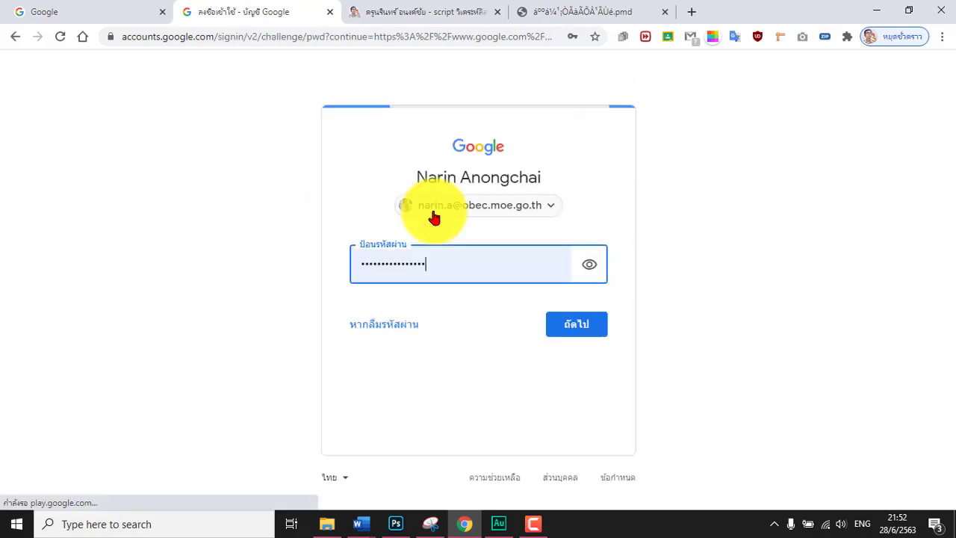
left_click(576, 326)
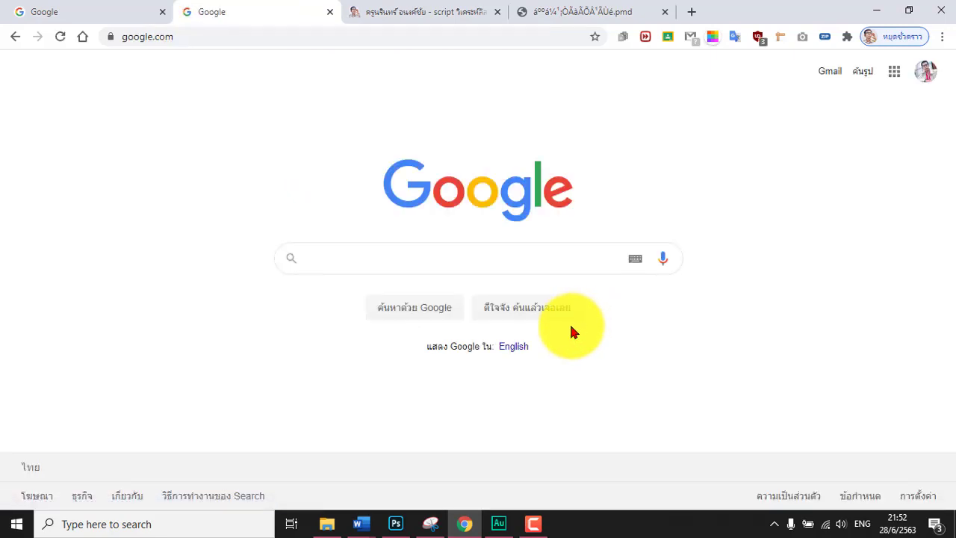
left_click(362, 523)
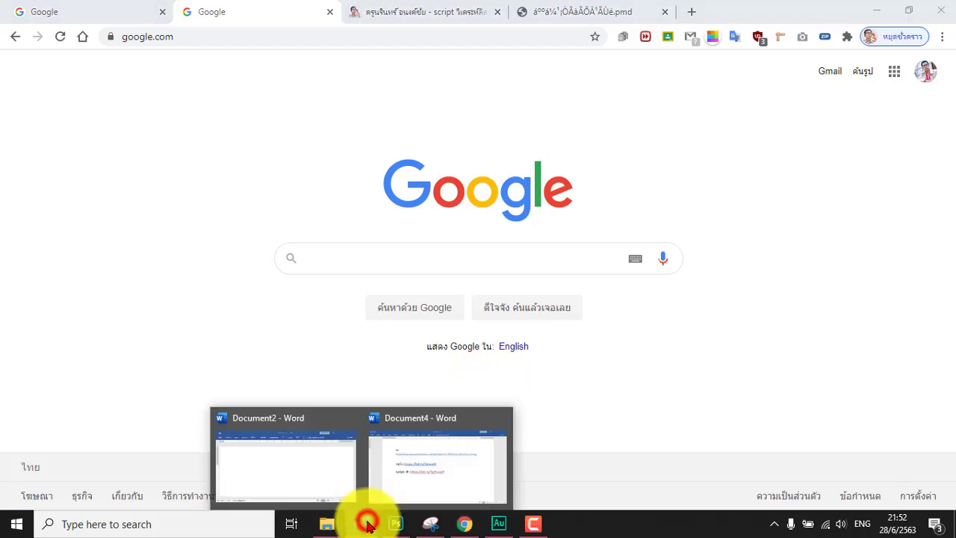
left_click(457, 489)
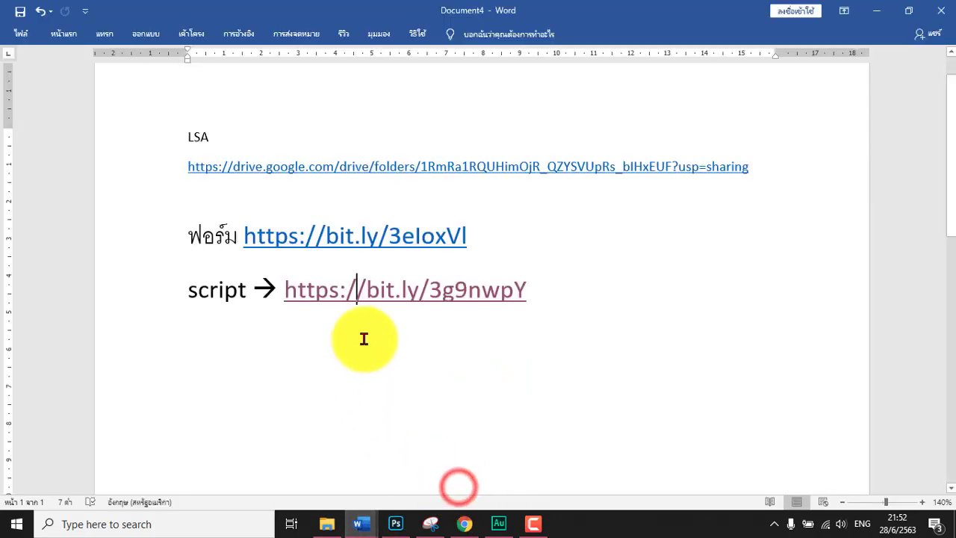
left_click(327, 378)
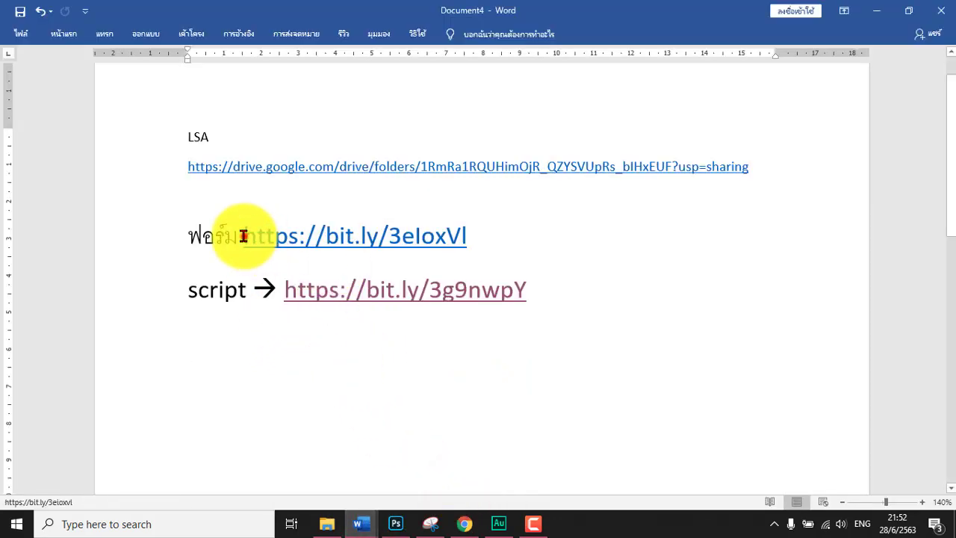
left_click_drag(243, 236, 465, 236)
key("ctrl+c")
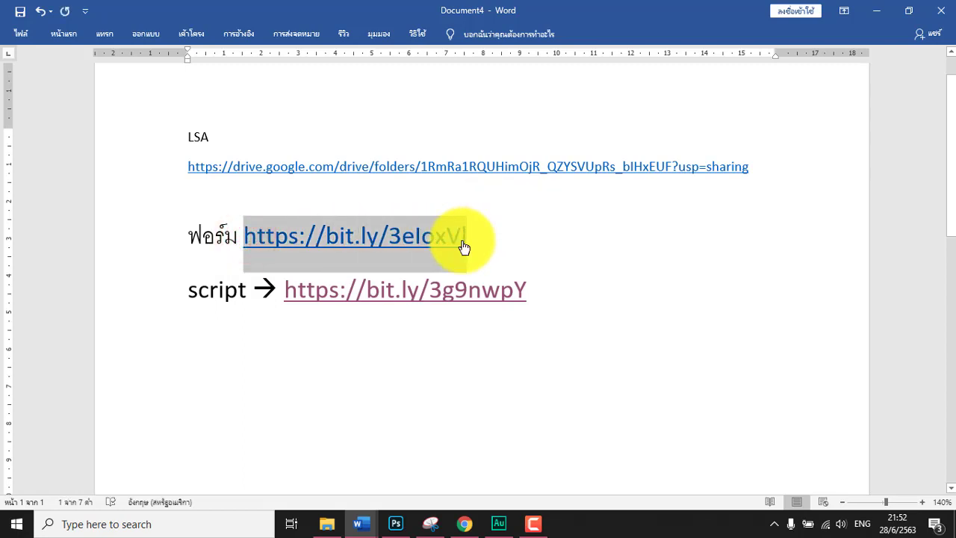
Step: Switch to Chrome, open the copied form link, and show the shared folder's files as a list
left_click(466, 525)
left_click(313, 34)
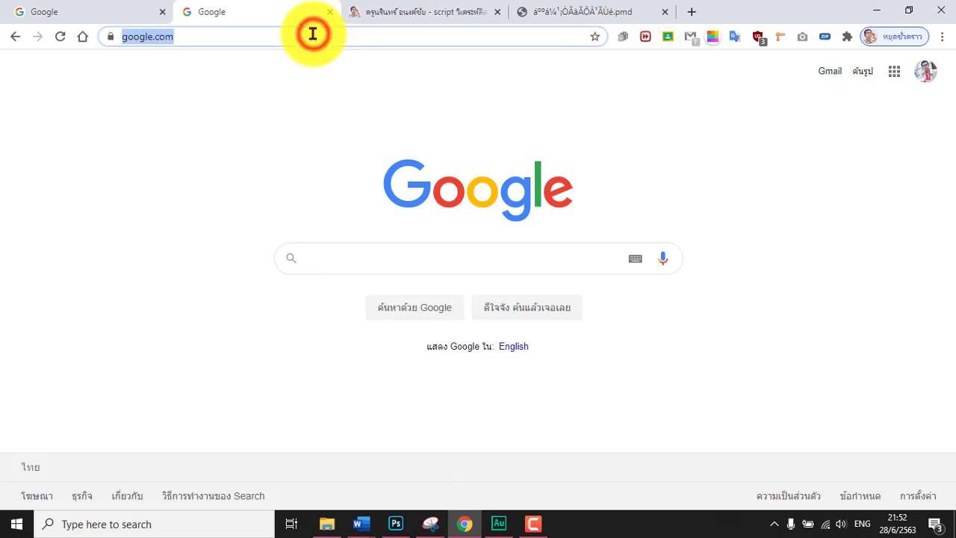
key("ctrl+v")
key("Return")
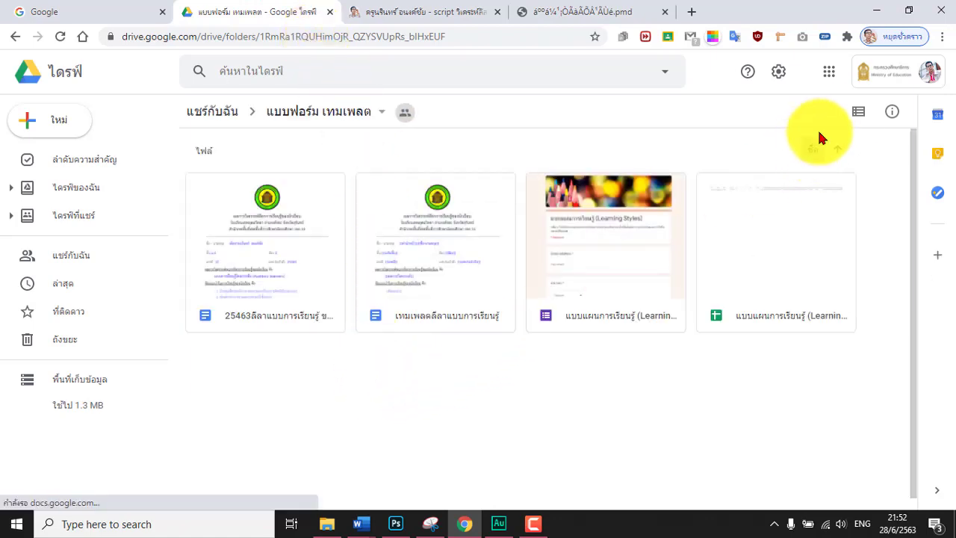
left_click(857, 110)
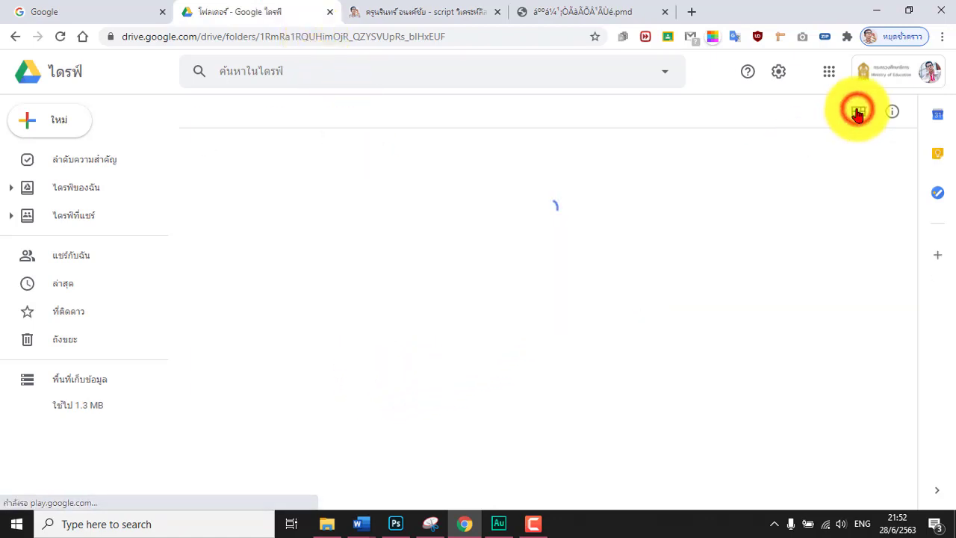
left_click(314, 395)
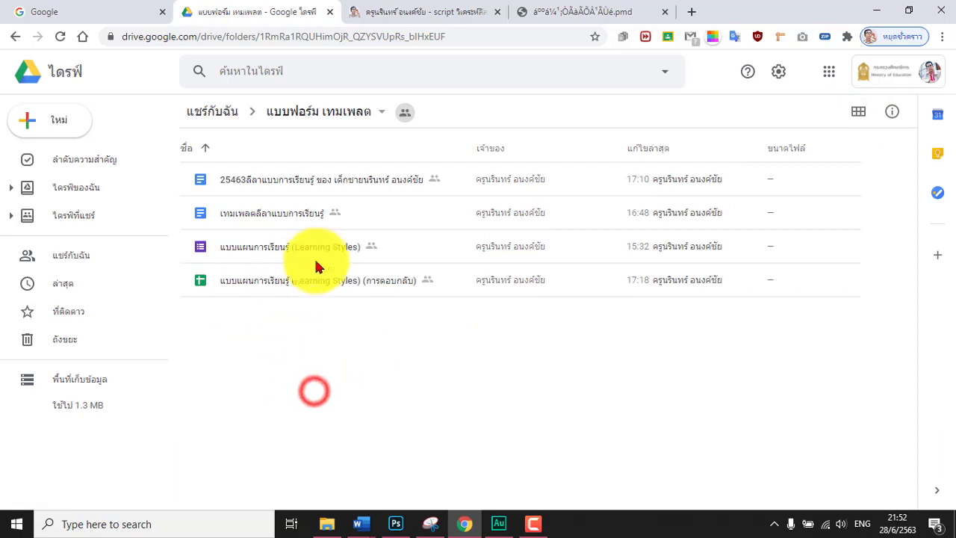
Step: Examine the shared folder's files, singling out the student's result document, the learning style template and the Learning Styles form
left_click(284, 183)
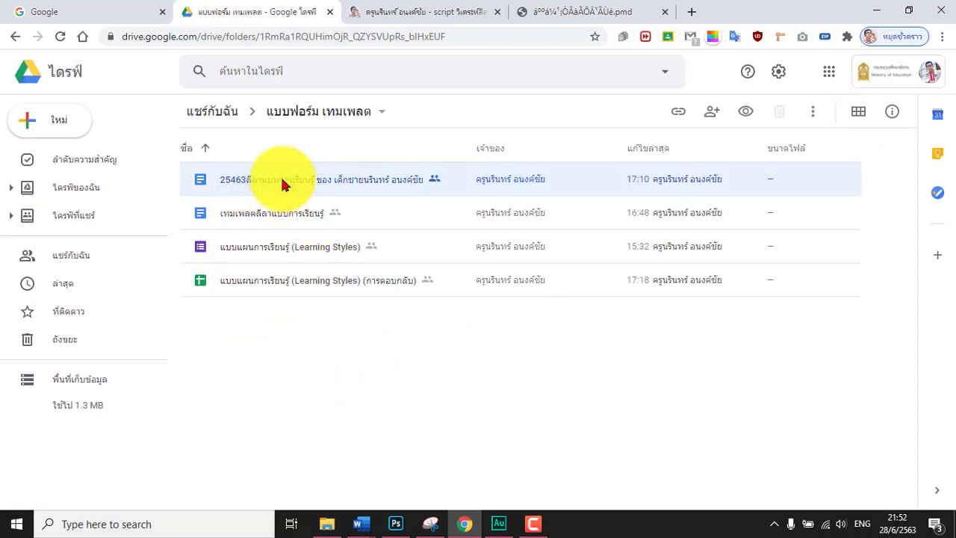
left_click(287, 346)
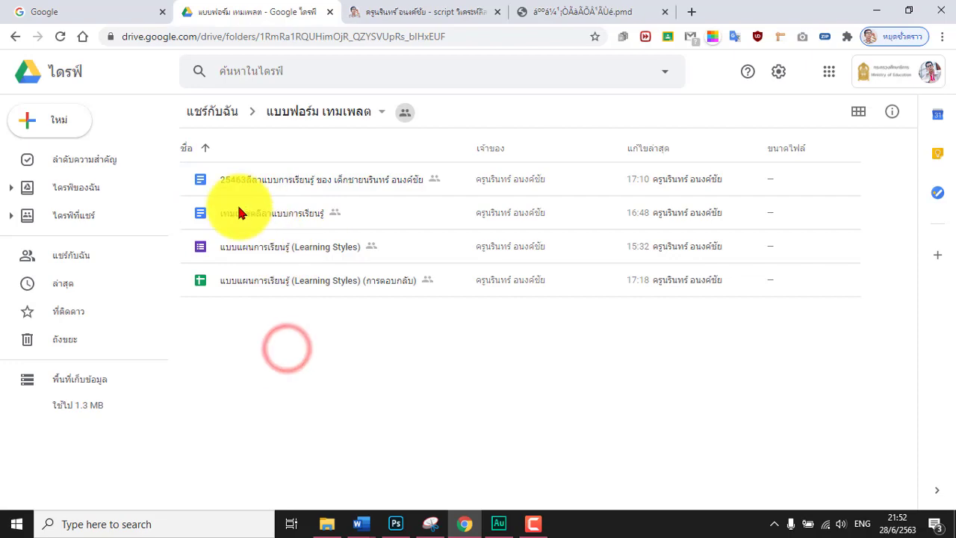
left_click(239, 214)
left_click(245, 247)
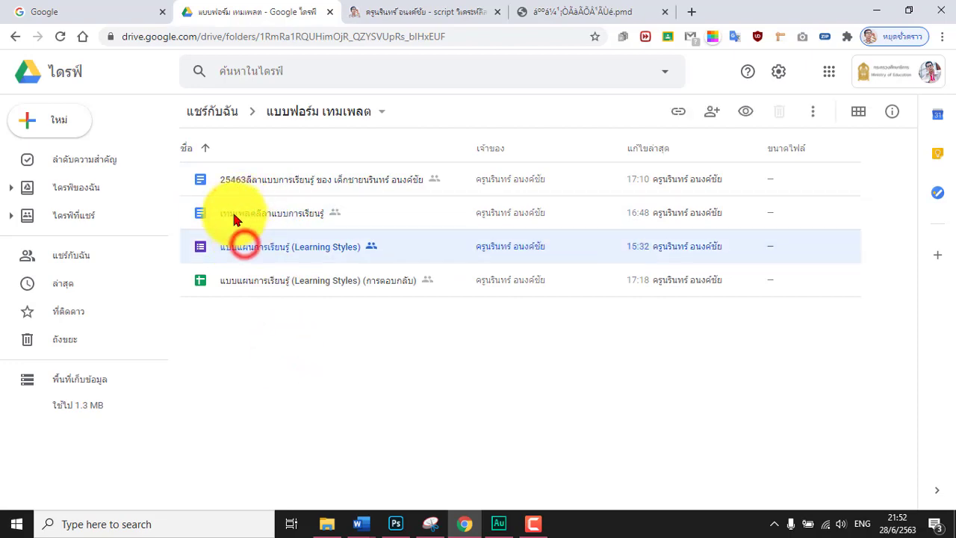
left_click(234, 216)
left_click(246, 246)
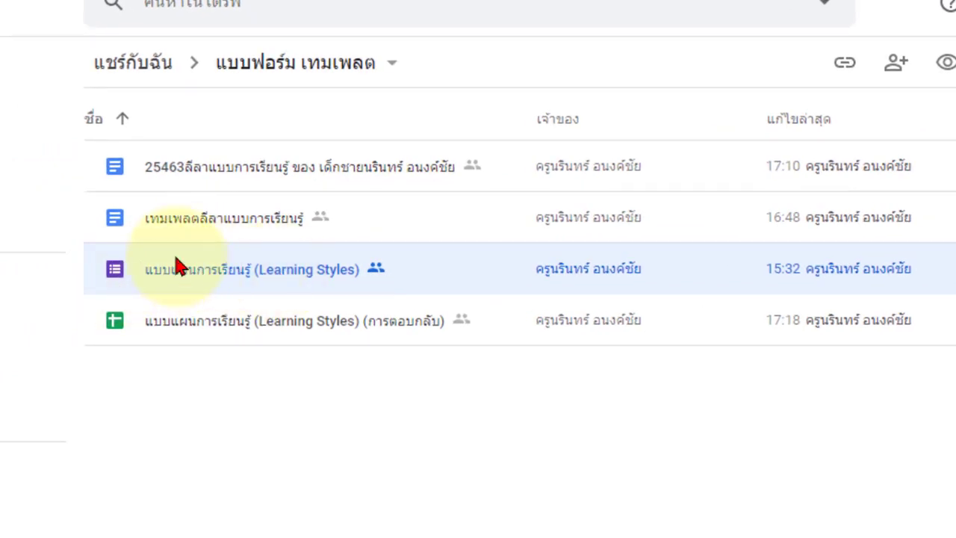
left_click(182, 219)
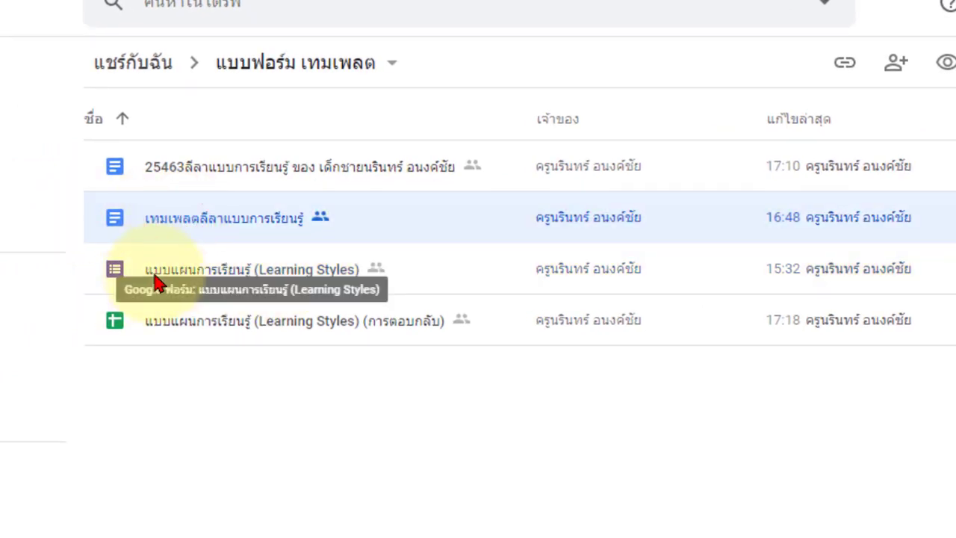
left_click(203, 423)
left_click(197, 270)
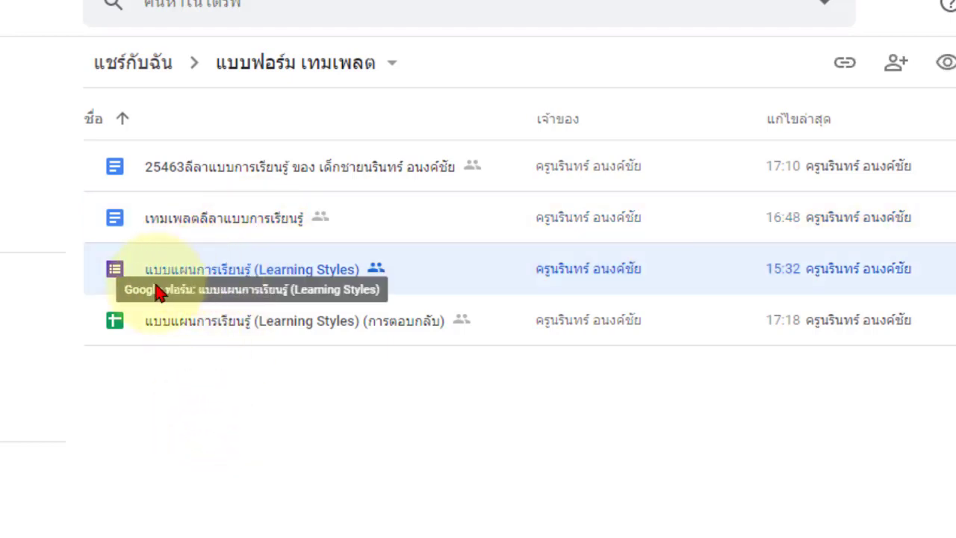
left_click(256, 422)
Step: Make a copy of the form แบบแผนการเรียนรู้ (Learning Styles) and show the copy's location in My Drive
left_click(182, 270)
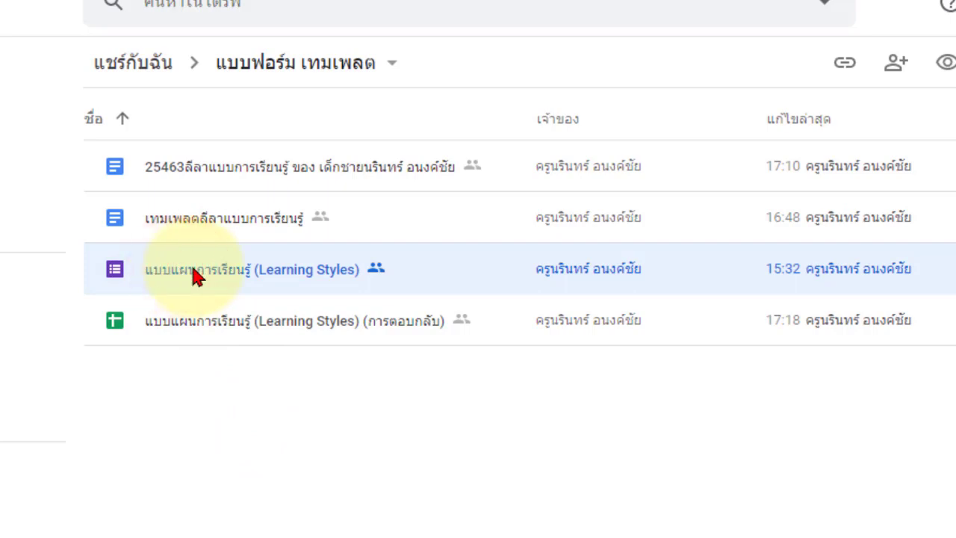
right_click(194, 274)
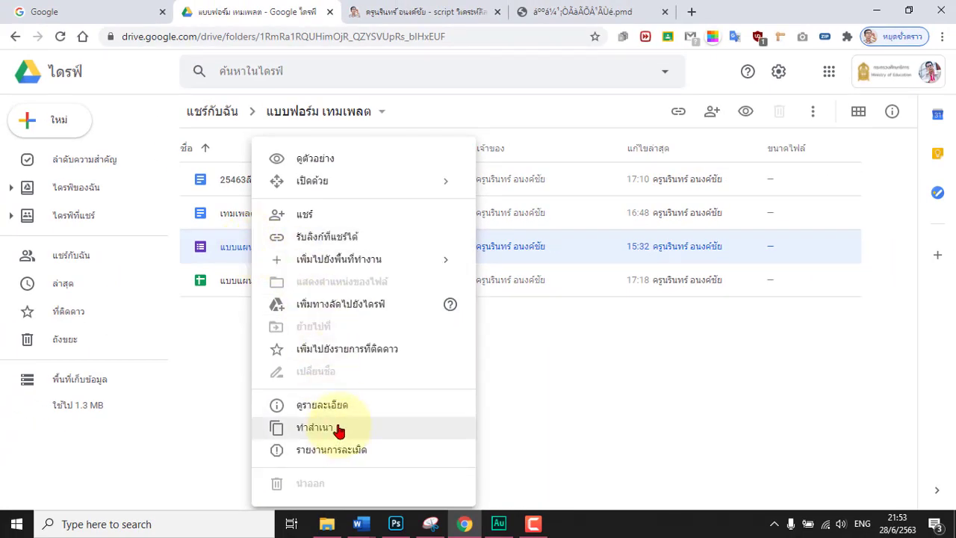
left_click(338, 430)
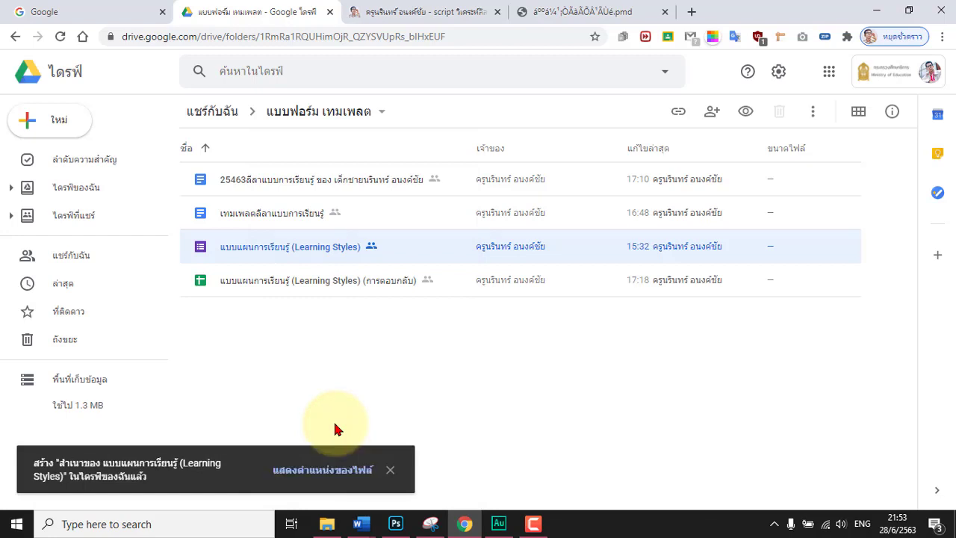
left_click(312, 470)
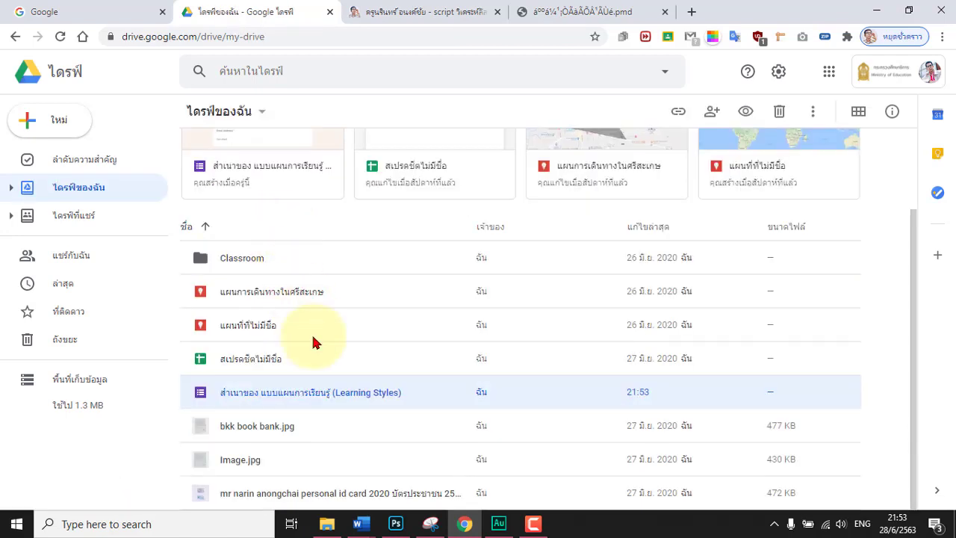
Step: Move the copied Learning Styles form into a new My Drive folder named ลีลาการเรียน 2563
right_click(298, 396)
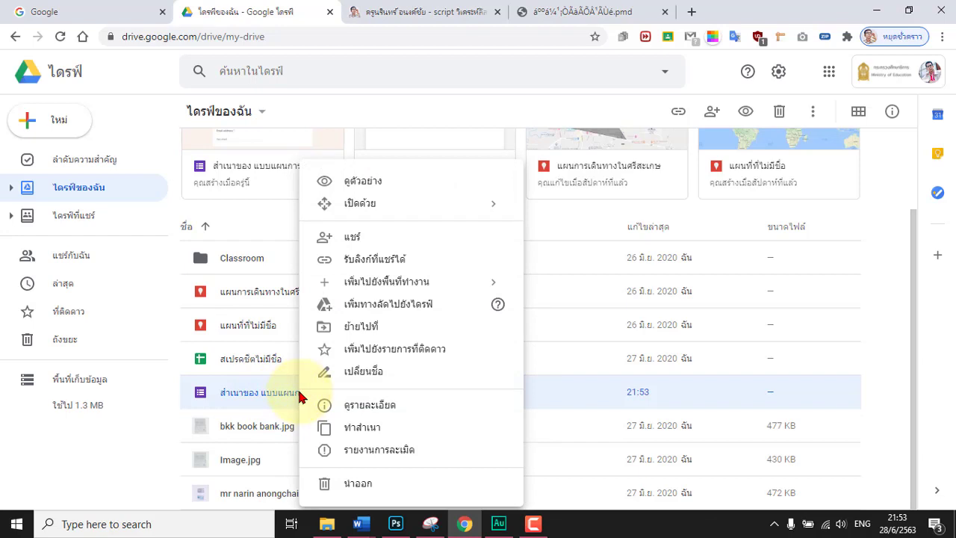
left_click(368, 327)
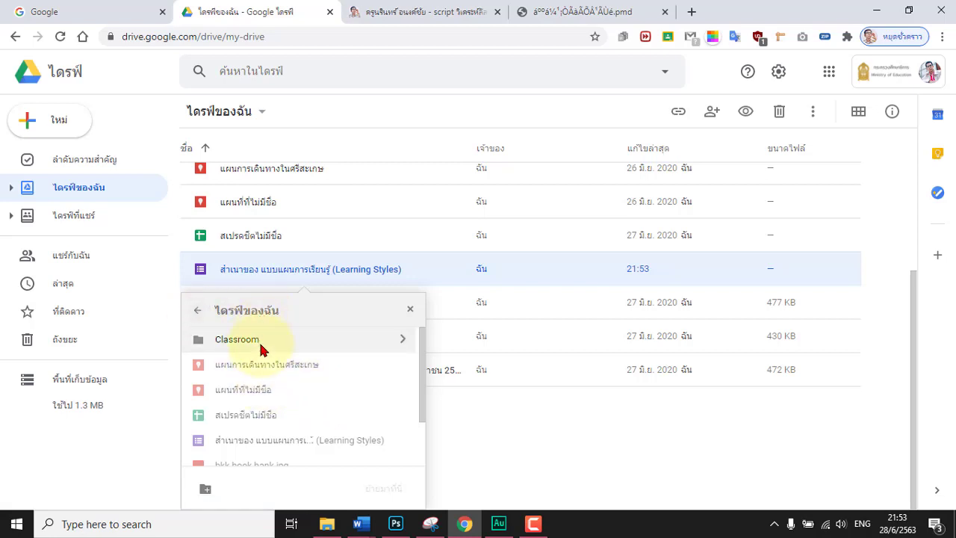
left_click(200, 310)
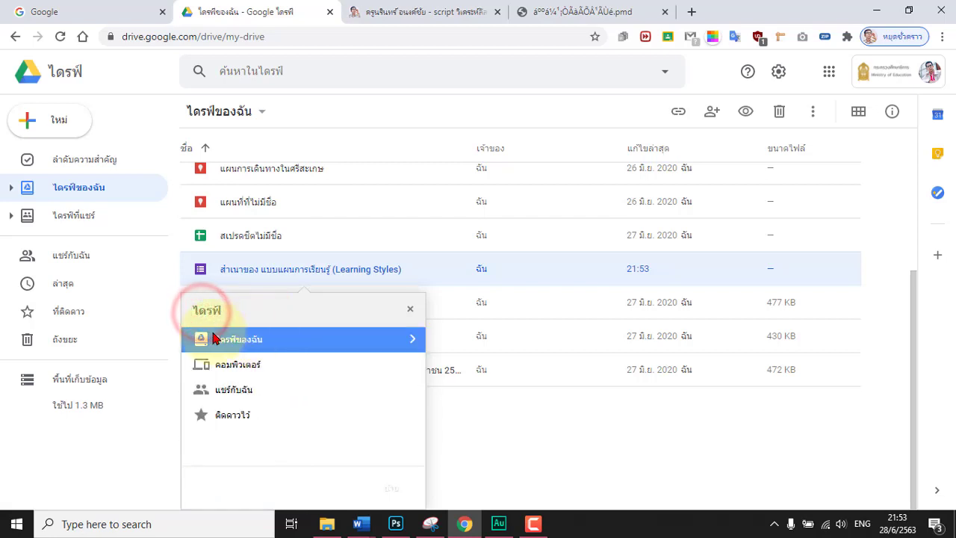
left_click(411, 338)
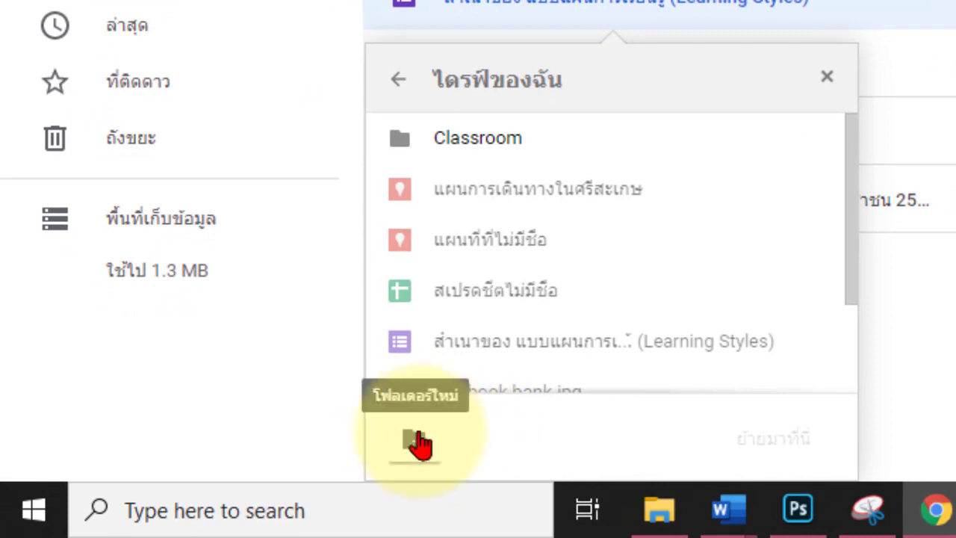
left_click(417, 441)
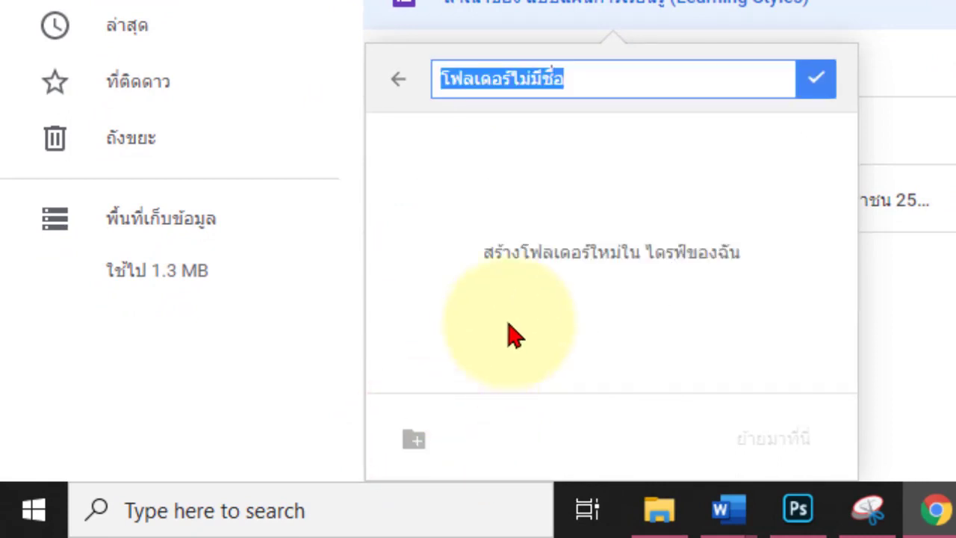
type("]u")
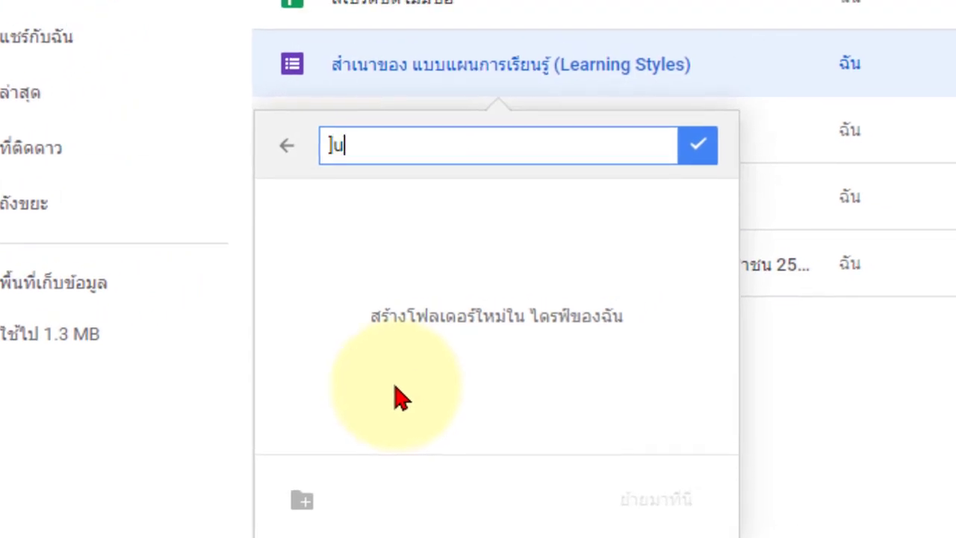
key("BackSpace")
key("BackSpace")
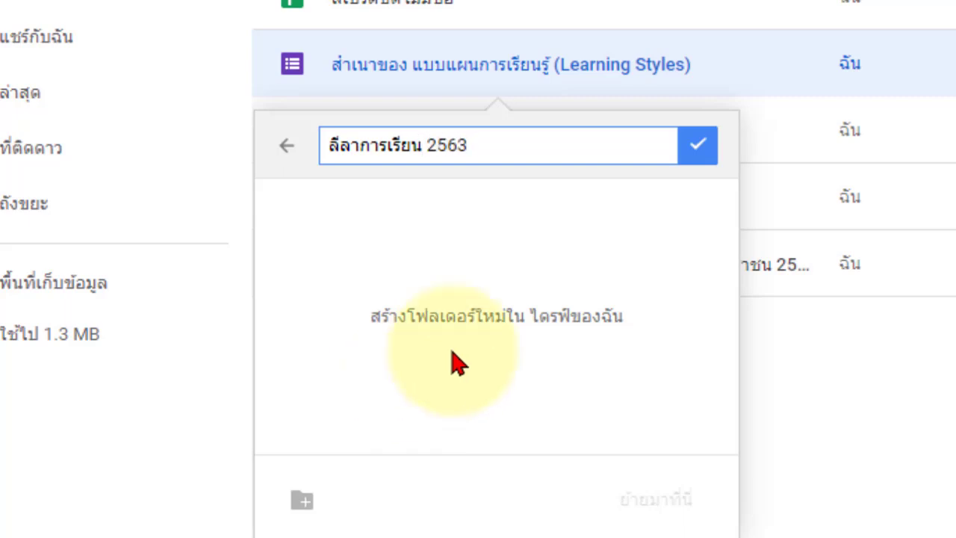
left_click(691, 146)
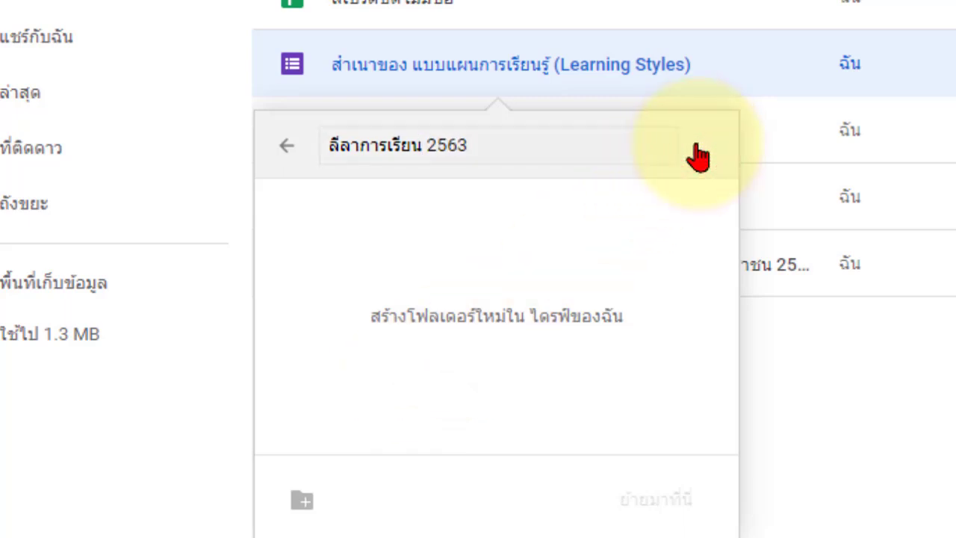
left_click(667, 501)
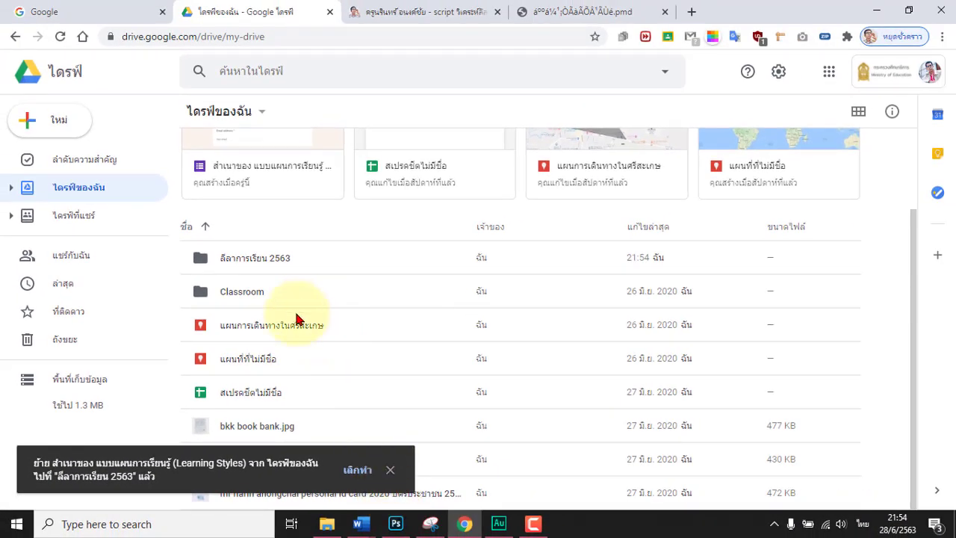
Step: Return to the shared folder, make a copy of the document เทมเพลตลีลาแบบการเรียนรู้, and show the copy's location in My Drive
left_click(16, 36)
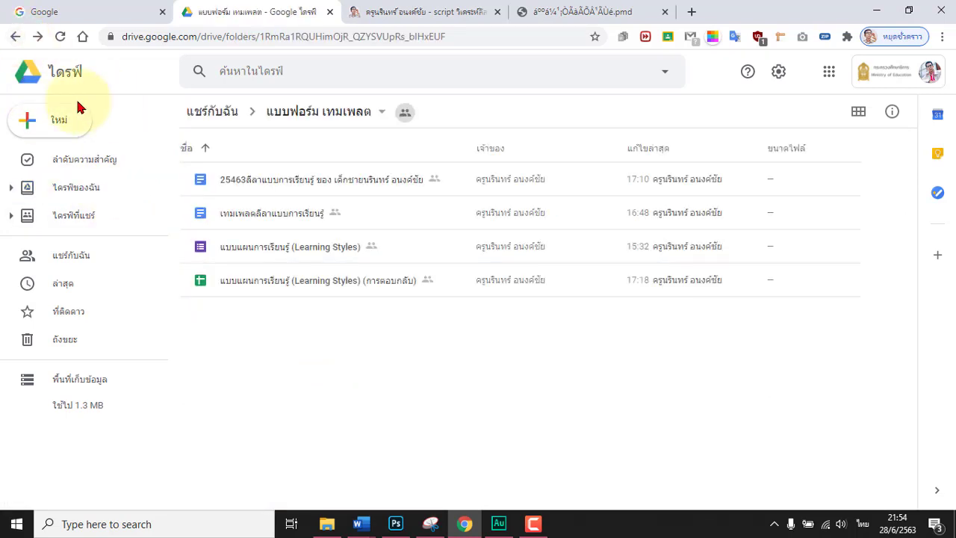
left_click(243, 215)
right_click(293, 217)
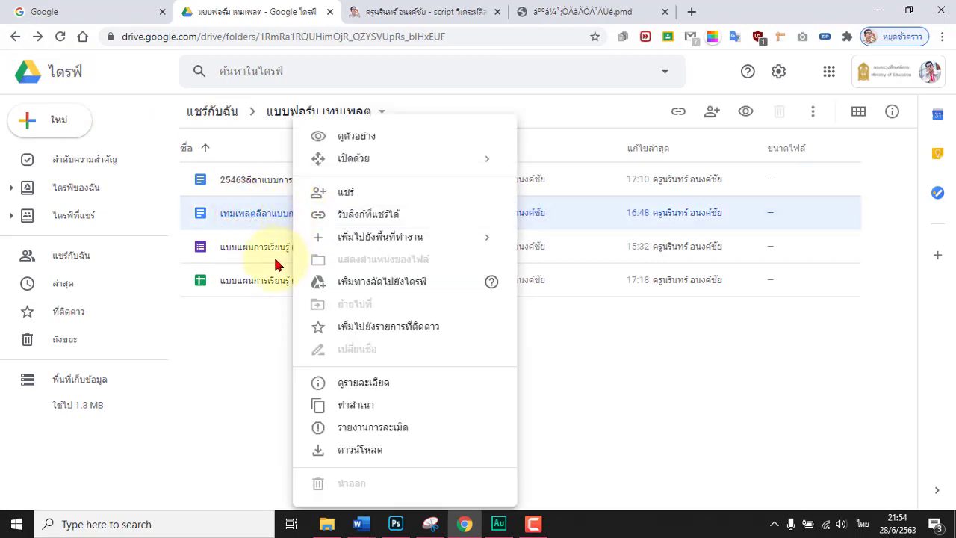
left_click(342, 403)
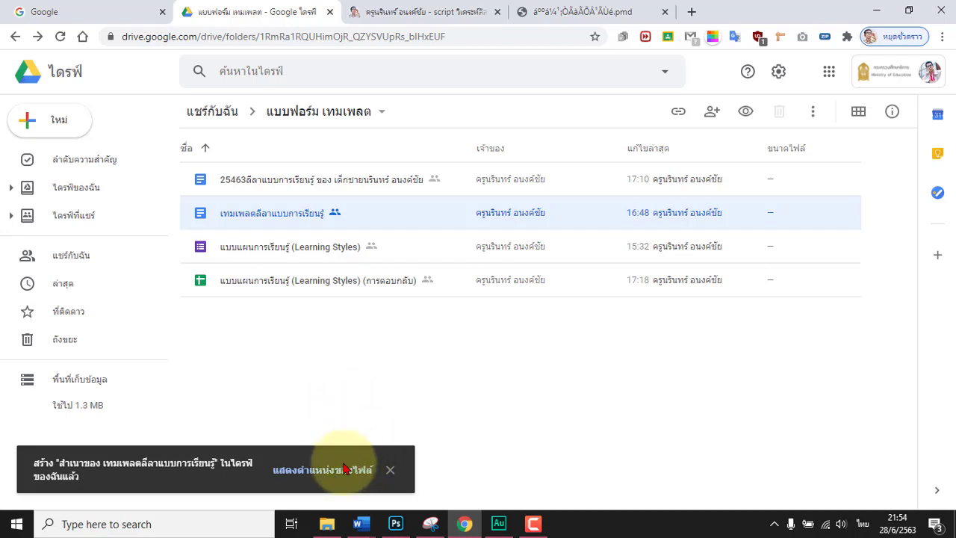
left_click(321, 469)
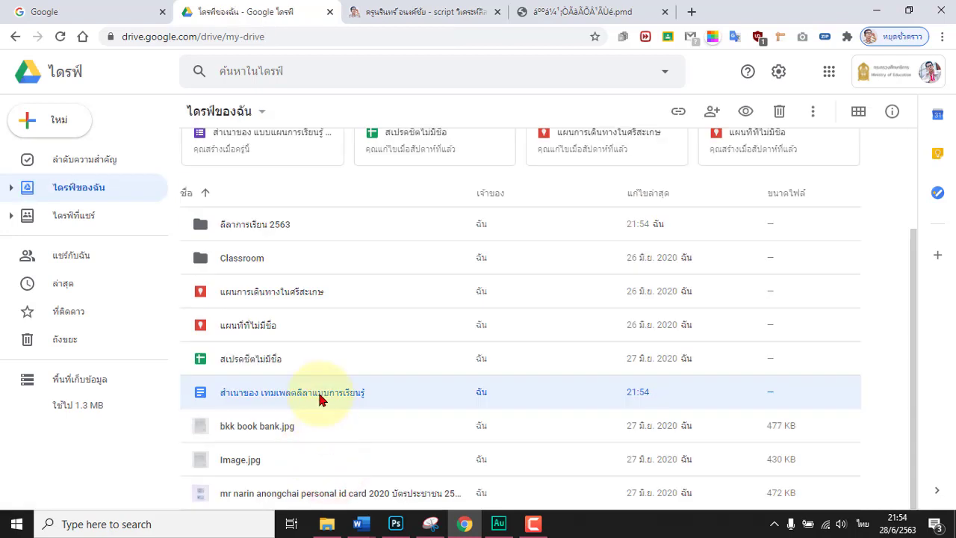
Step: Move the copied template document into the ลีลาการเรียน 2563 folder
right_click(320, 399)
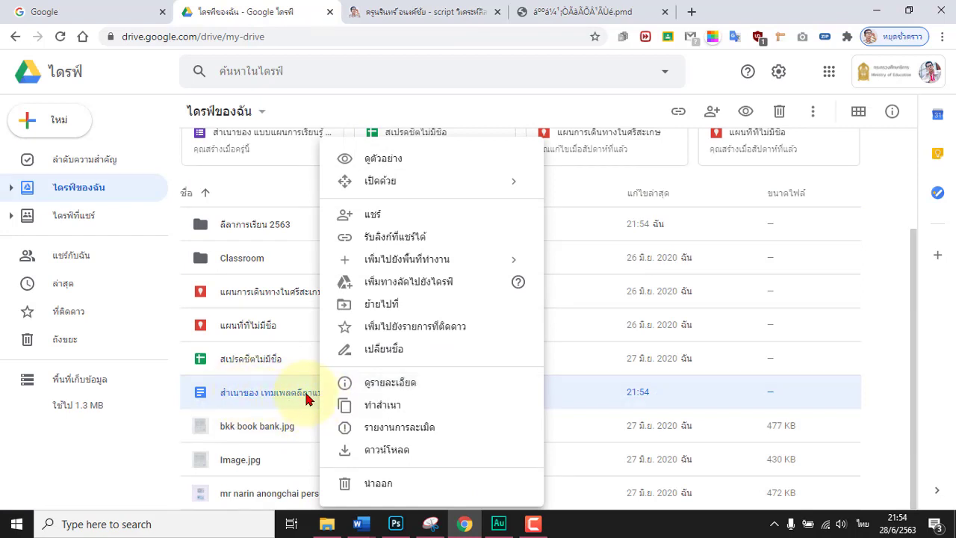
left_click(381, 304)
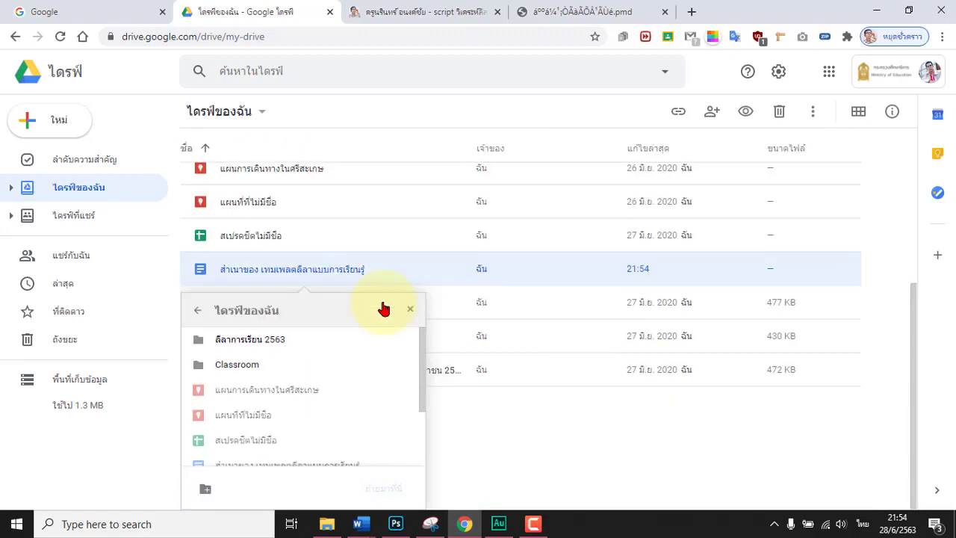
left_click(235, 340)
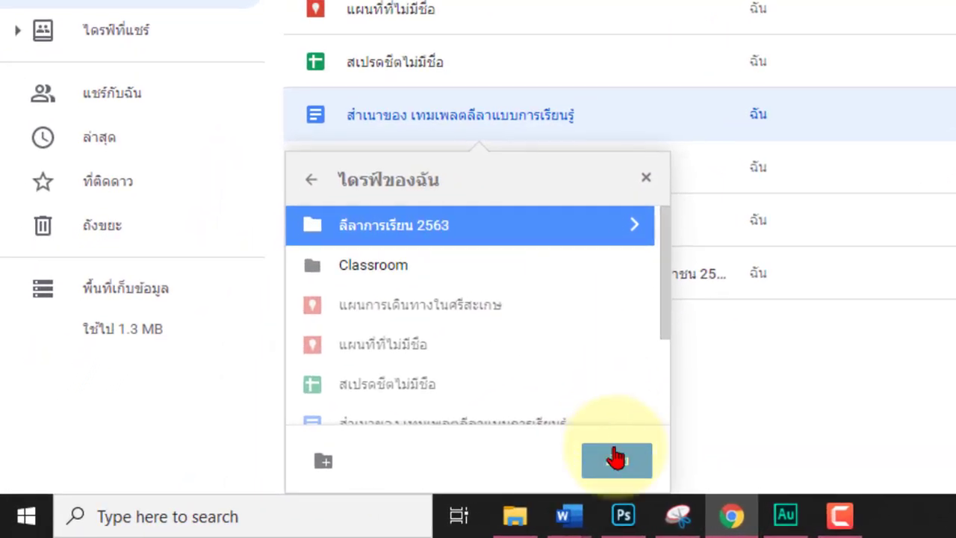
left_click(412, 484)
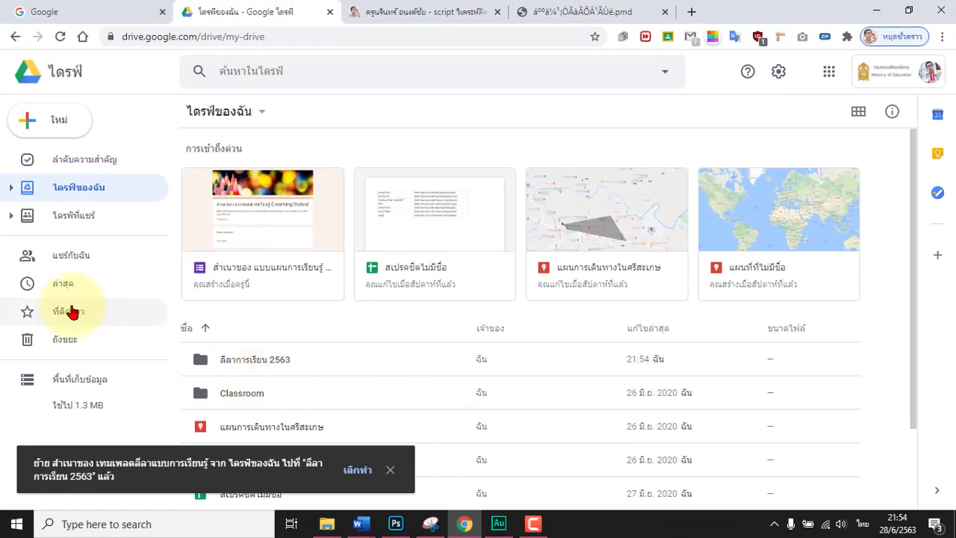
Step: Search Drive for ลีลาก and open the folder ลีลาการเรียน 2563
left_click(10, 187)
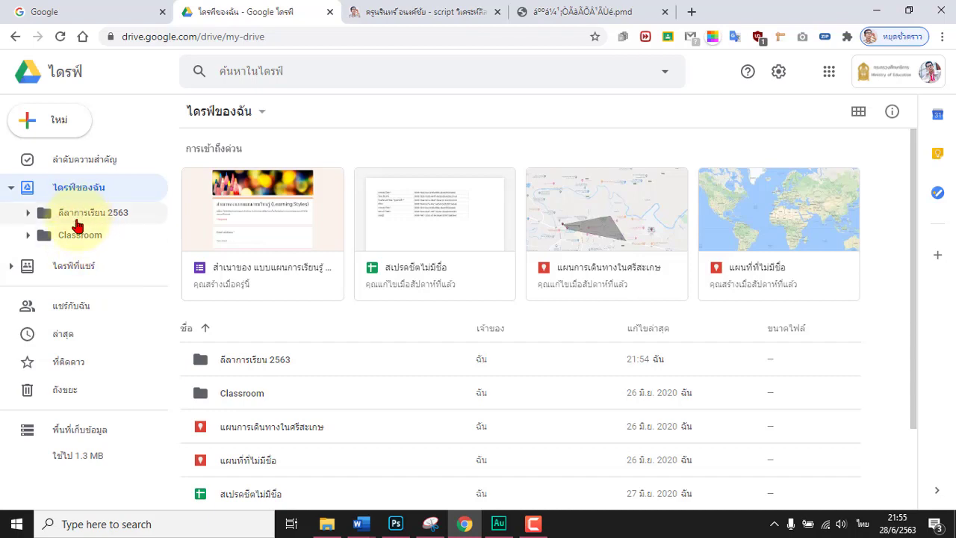
left_click(283, 69)
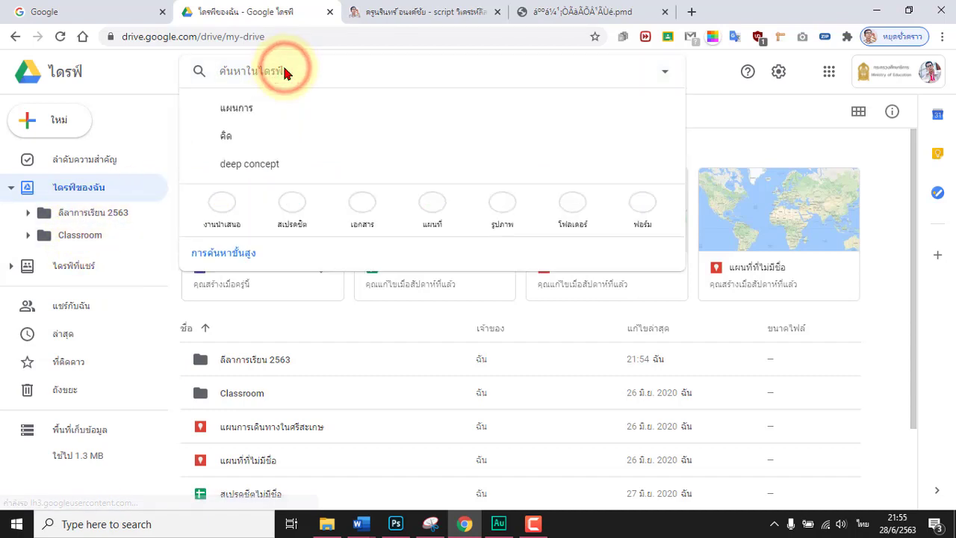
type("ลี")
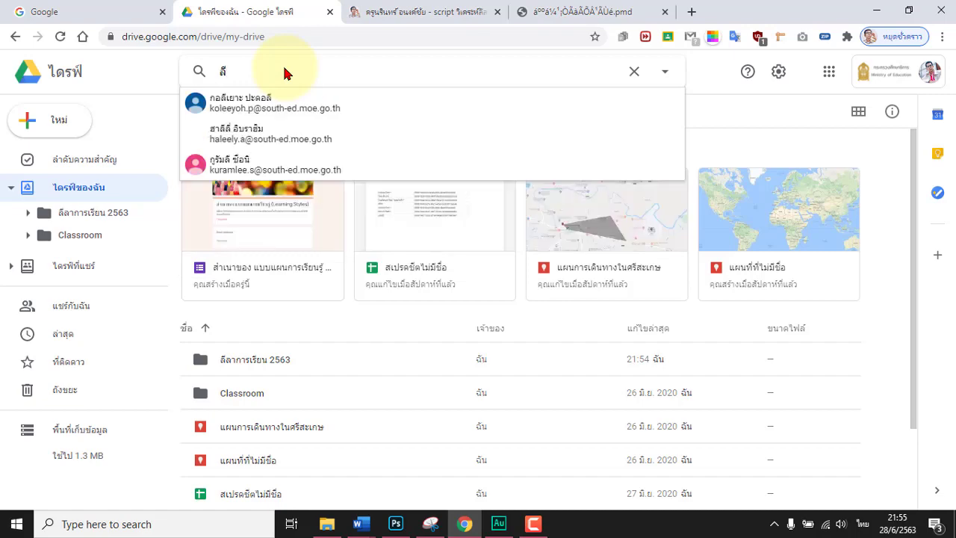
type("ล")
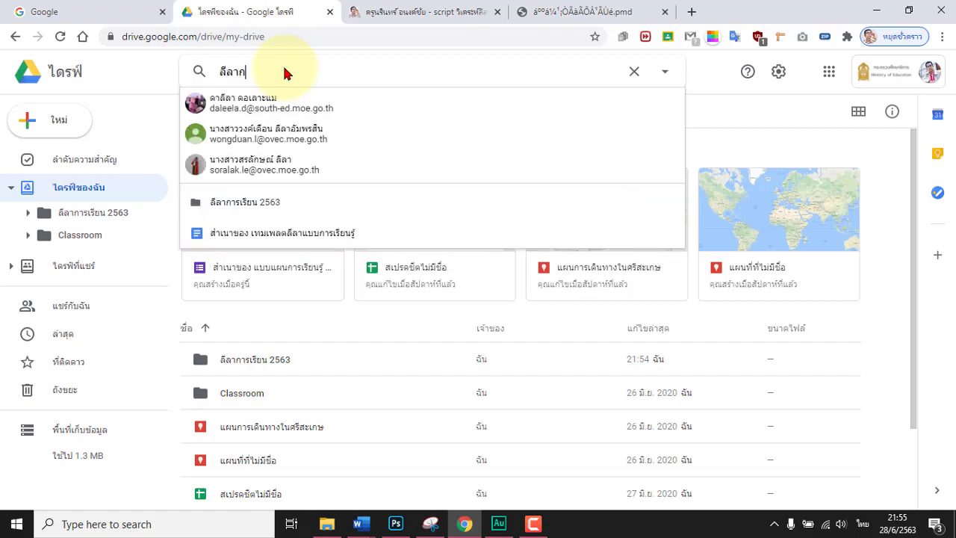
type("าก")
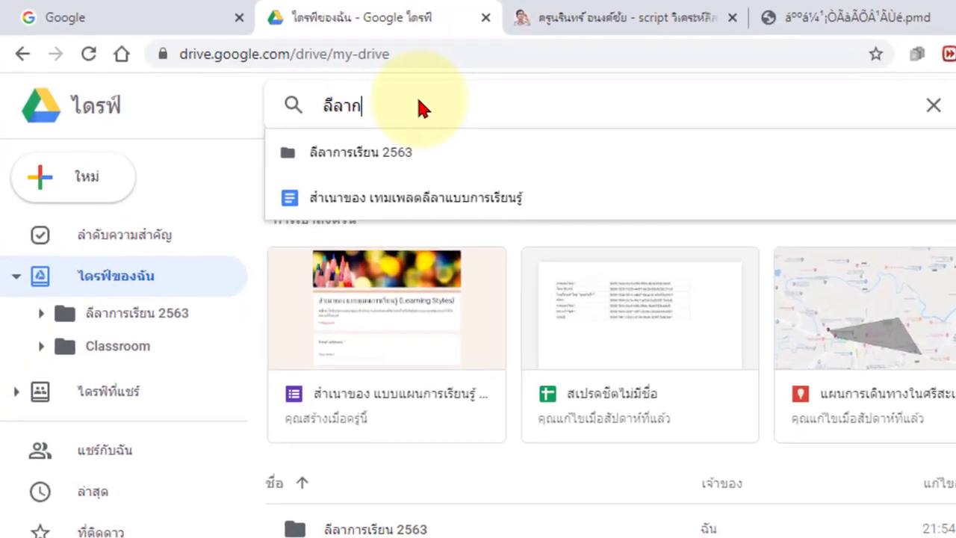
left_click(367, 154)
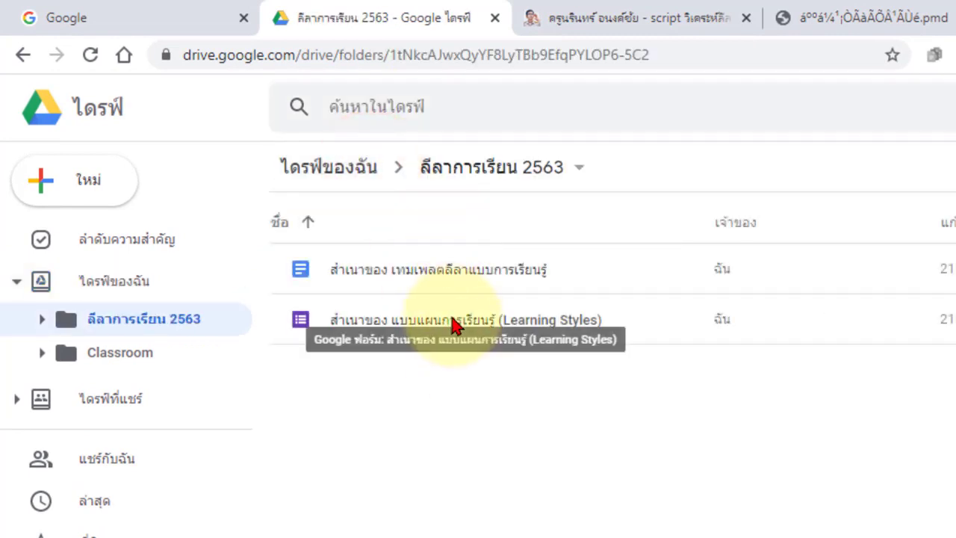
Step: Open the copied form แบบแผนการเรียนรู้ (Learning Styles) from the folder for editing
left_click_drag(723, 248, 728, 360)
left_click(738, 356)
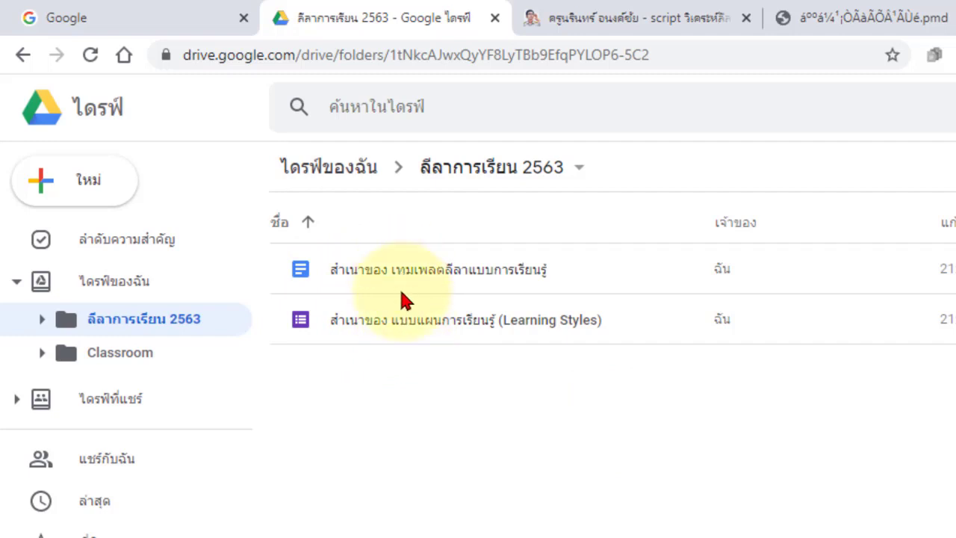
left_click(432, 440)
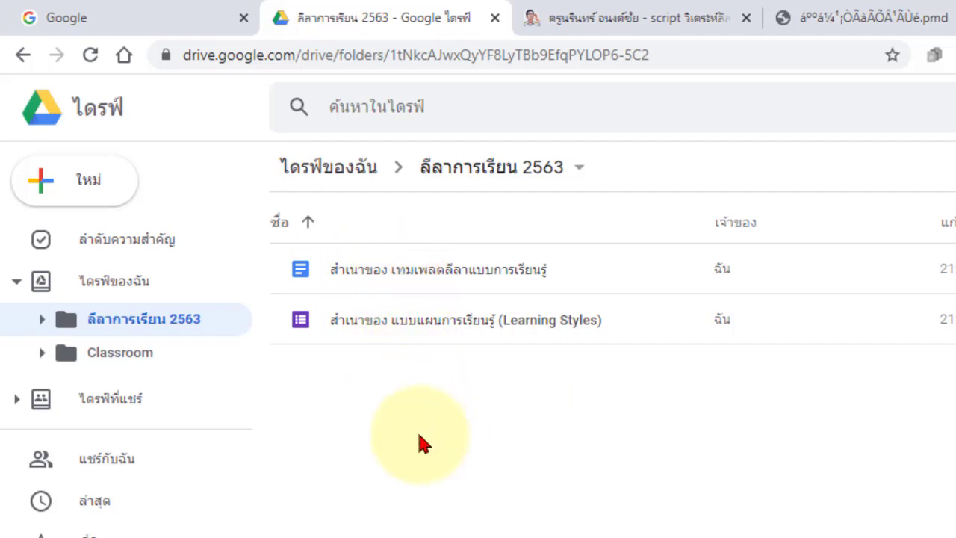
left_click(406, 321)
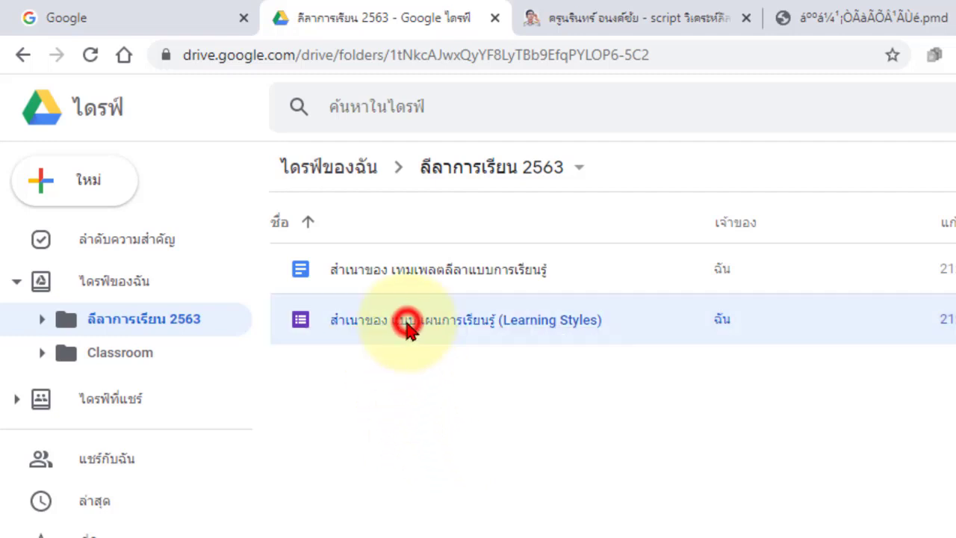
double_click(356, 325)
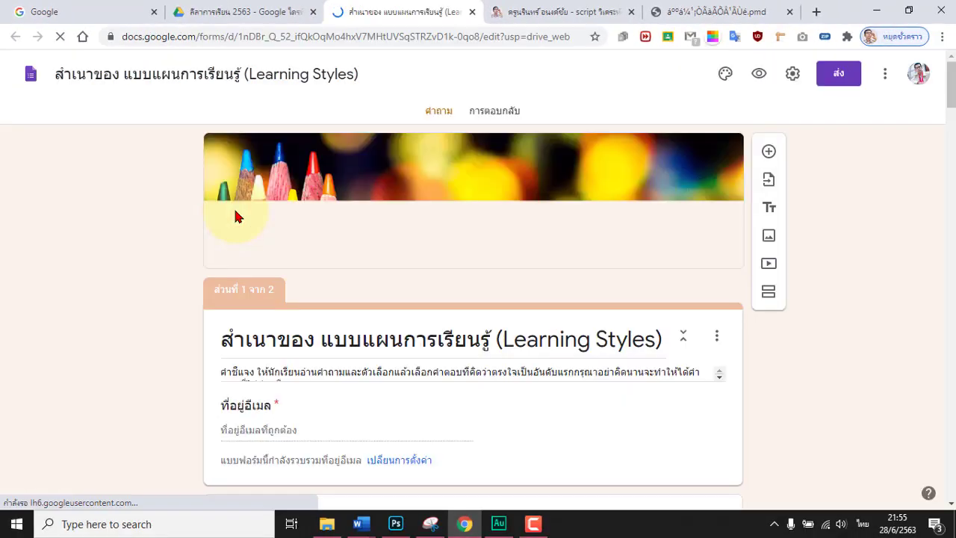
Step: Rename the form as แบบแผนการเรียนรู้ (Learning Styles) 2563 and dismiss the new-version tour offer
left_click(100, 75)
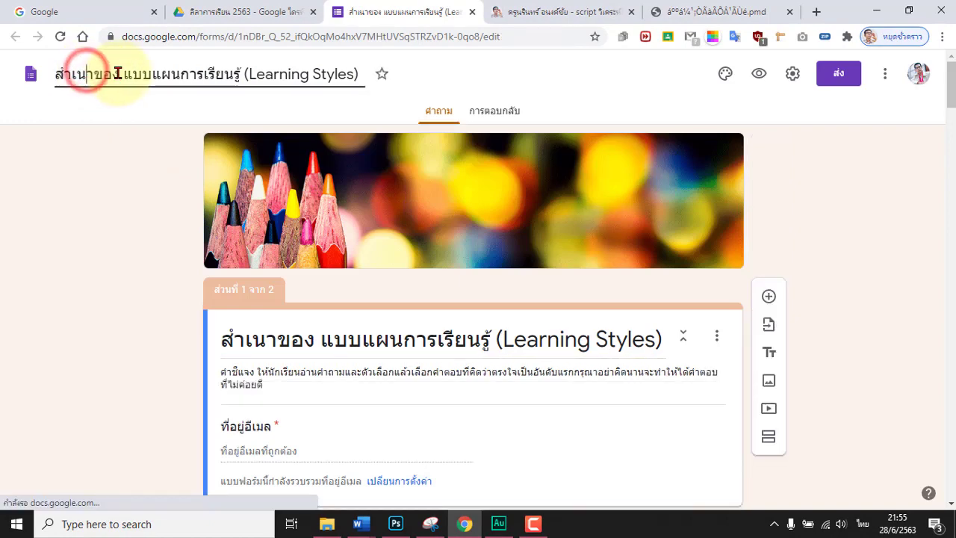
left_click(120, 75)
left_click_drag(122, 75, 45, 78)
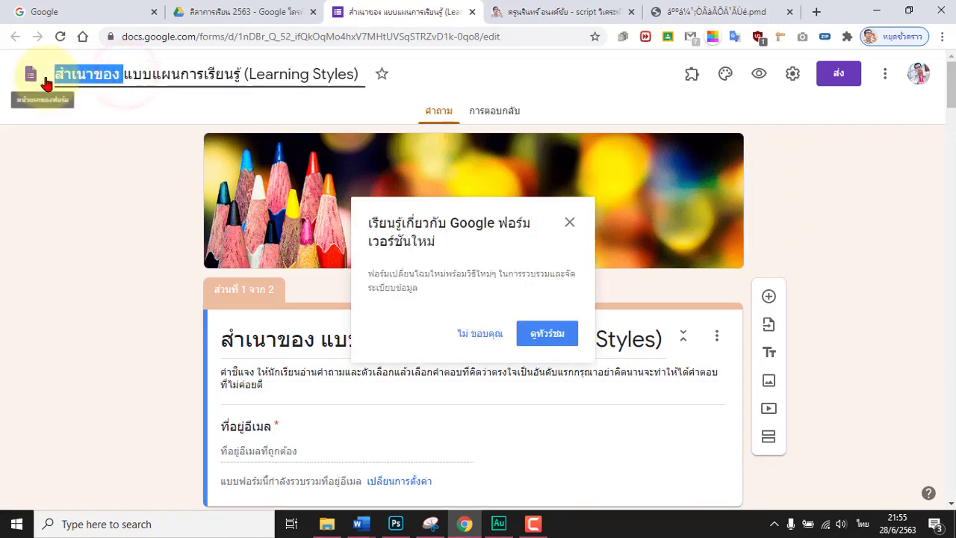
key("BackSpace")
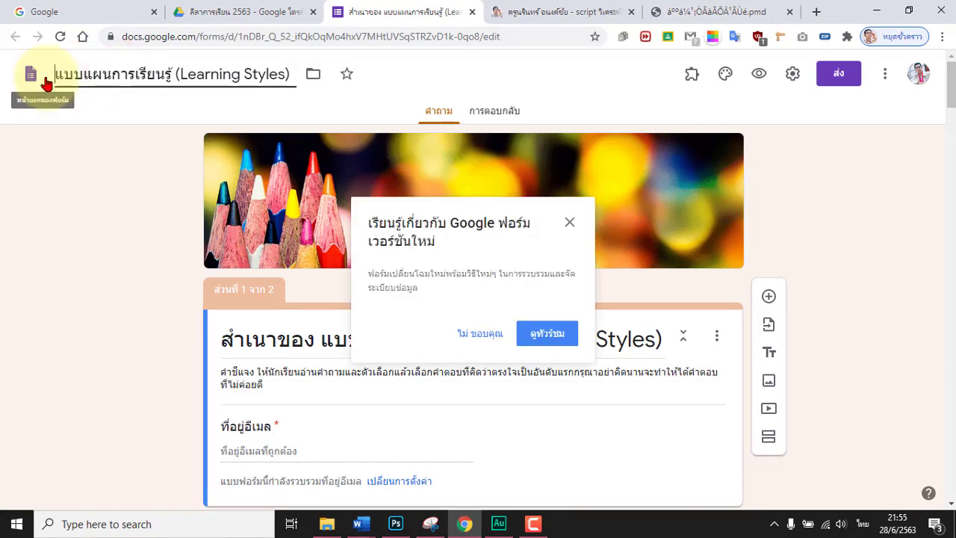
left_click(292, 75)
type("2563")
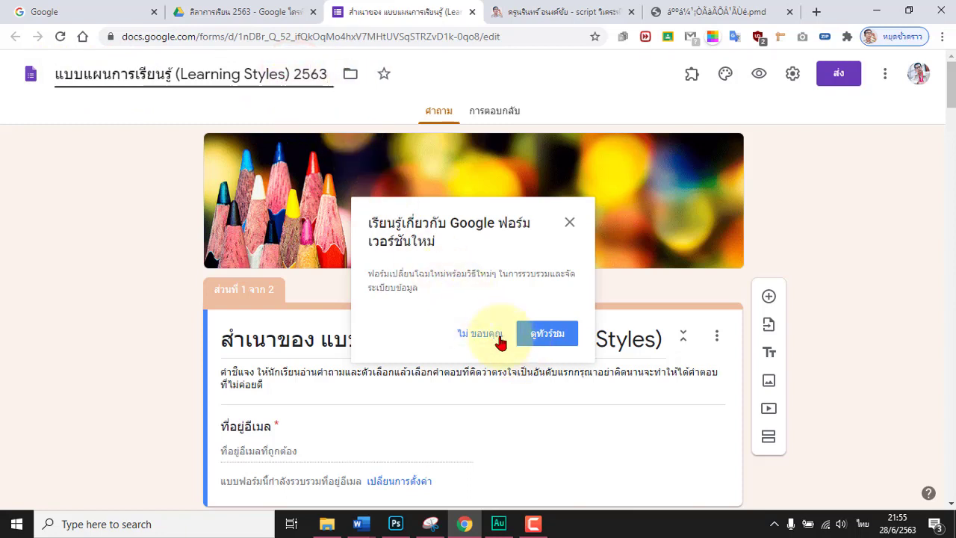
left_click(569, 221)
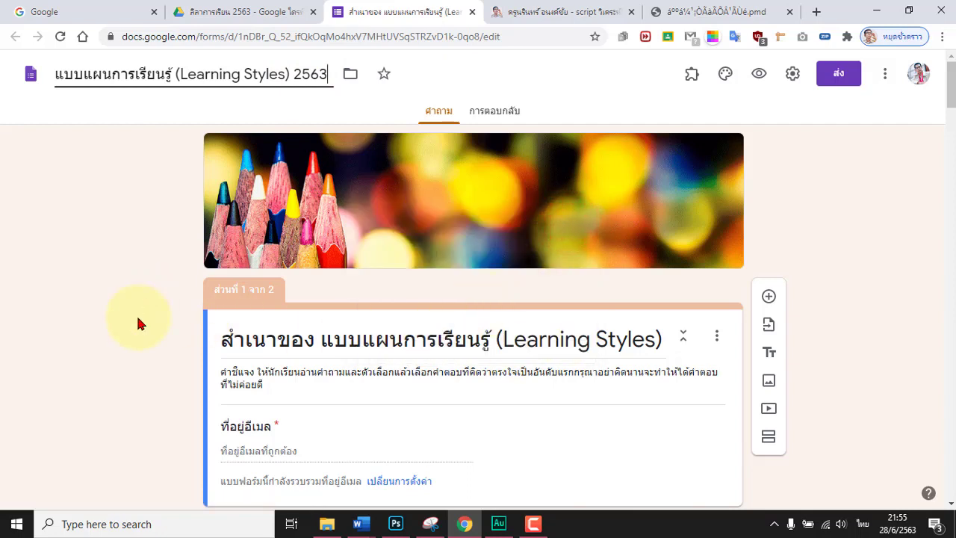
Step: Review the form's title section, student information fields and learning style questions
scroll(136, 313, "down", 1)
scroll(135, 314, "up", 1)
scroll(428, 209, "down", 10)
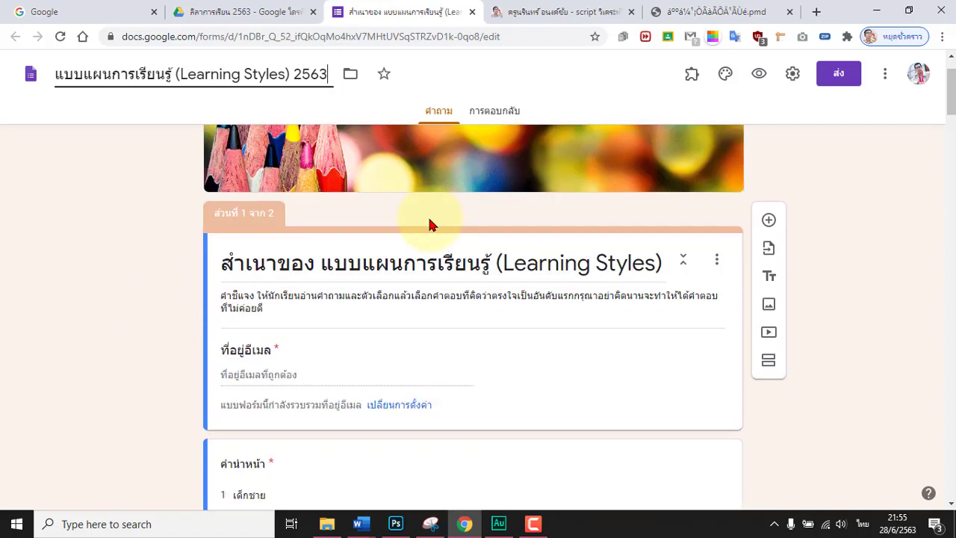
scroll(427, 282, "down", 20)
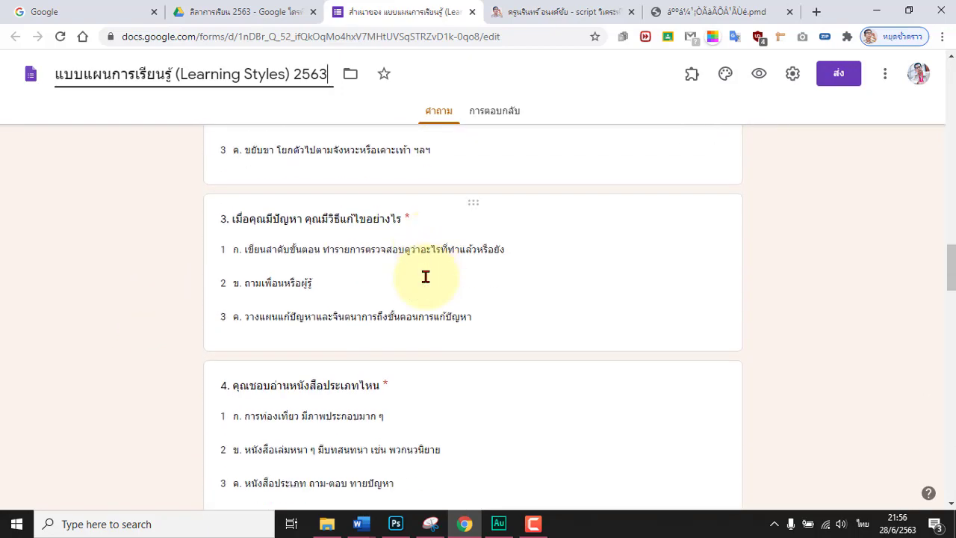
scroll(426, 291, "down", 8)
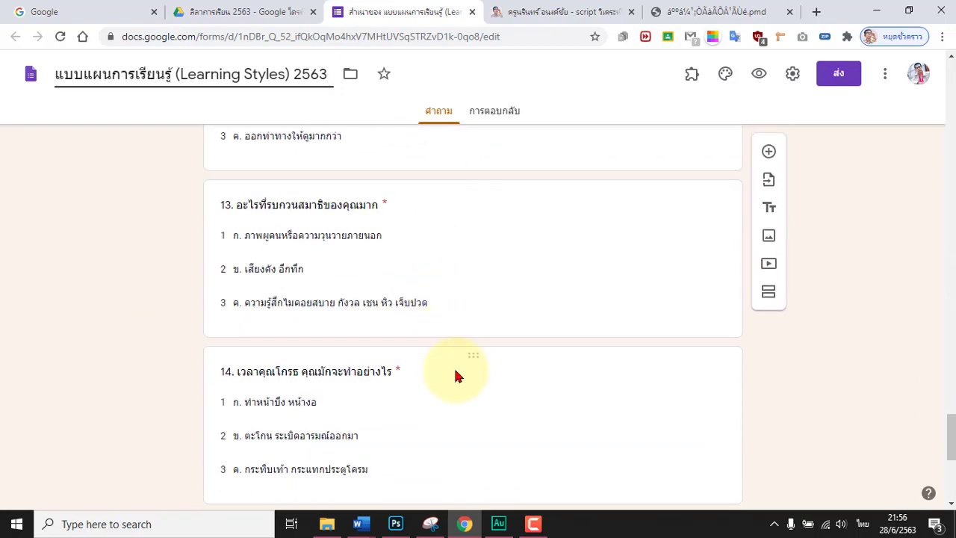
scroll(454, 375, "up", 12)
scroll(458, 383, "up", 20)
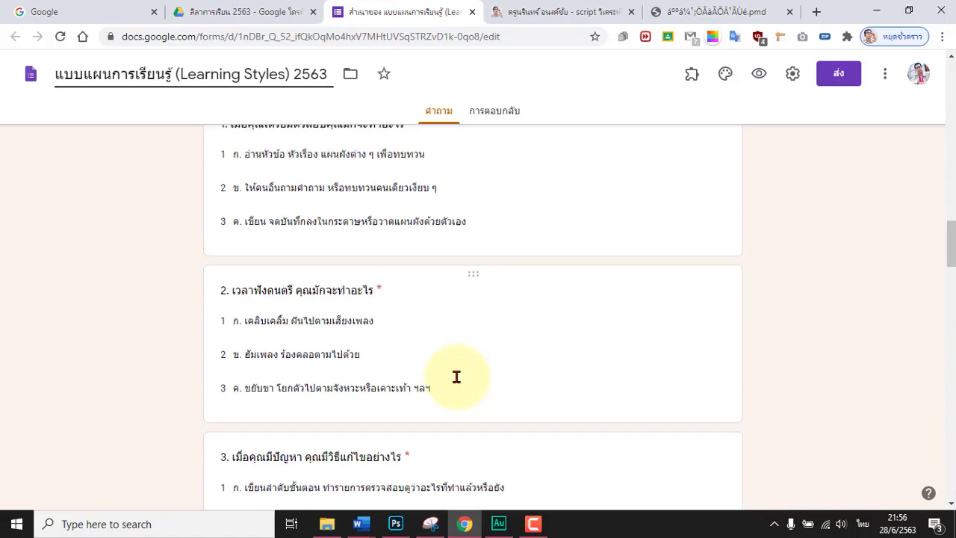
scroll(457, 383, "up", 10)
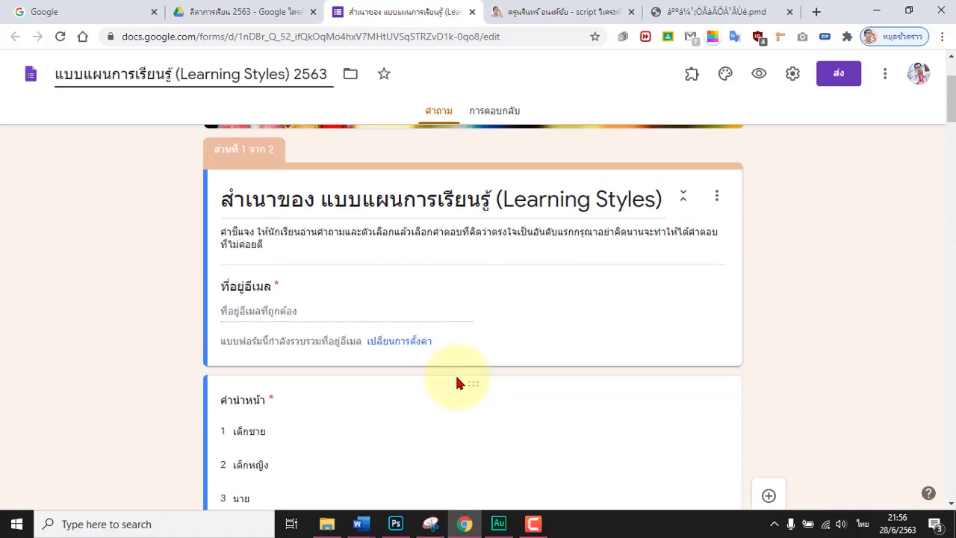
Step: Remove option 4 from the ห้อง dropdown question
scroll(458, 384, "down", 4)
scroll(458, 383, "up", 4)
scroll(456, 376, "down", 3)
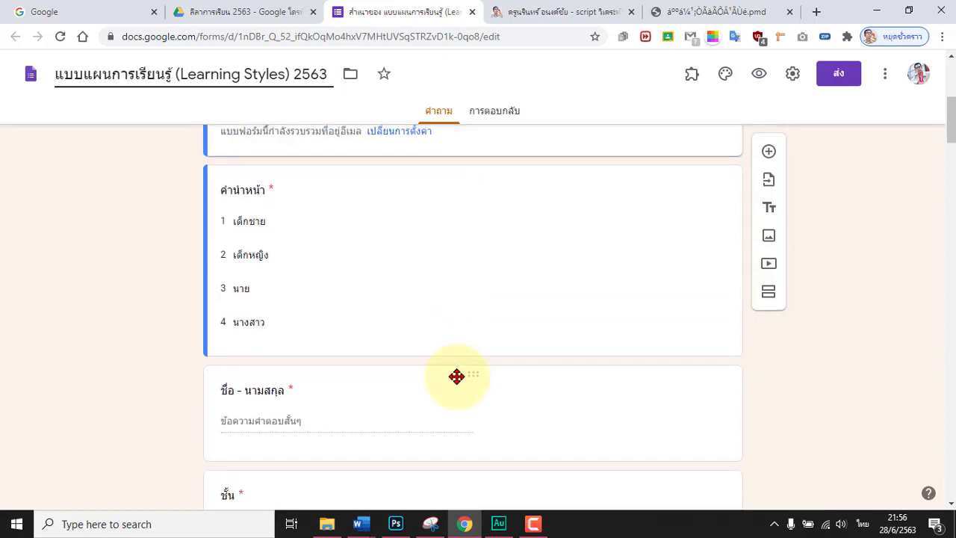
scroll(295, 345, "down", 5)
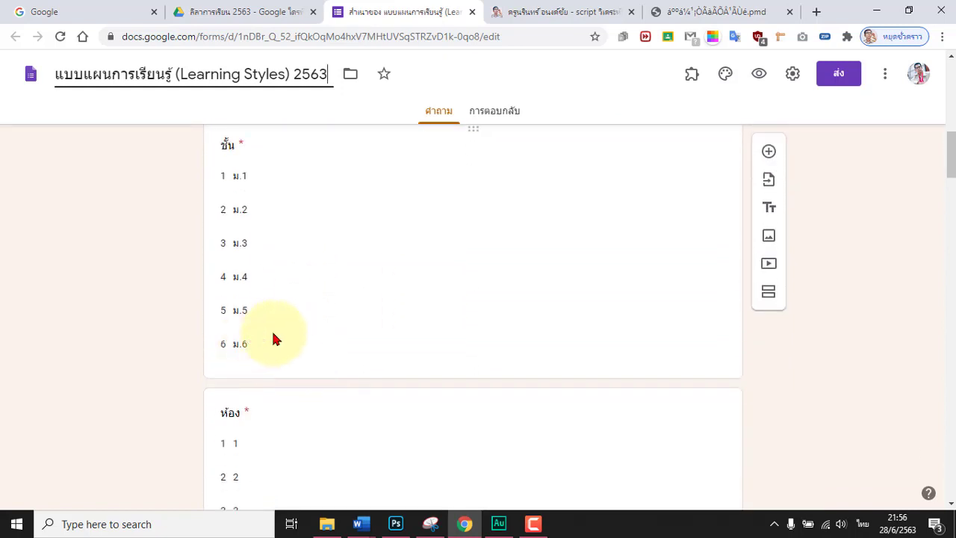
scroll(291, 380, "down", 4)
left_click(266, 231)
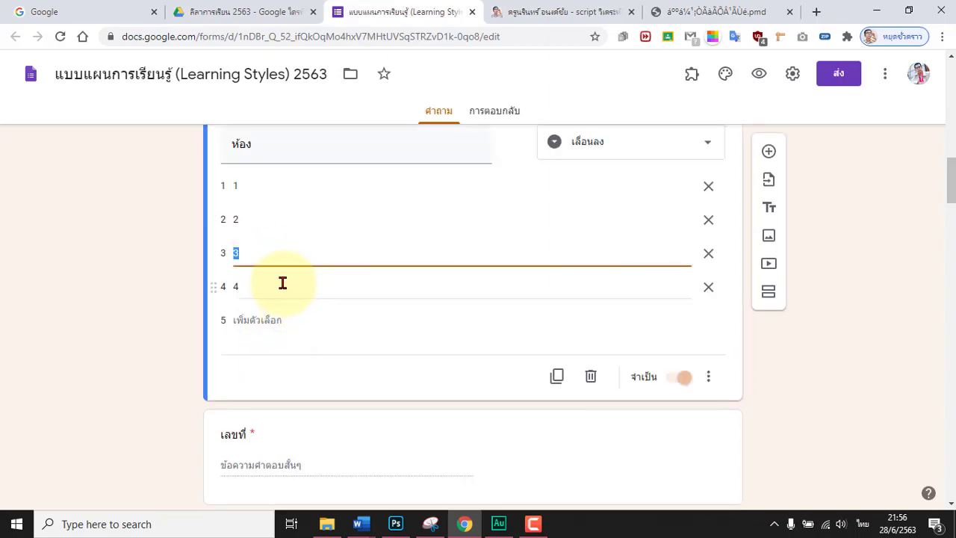
left_click(709, 287)
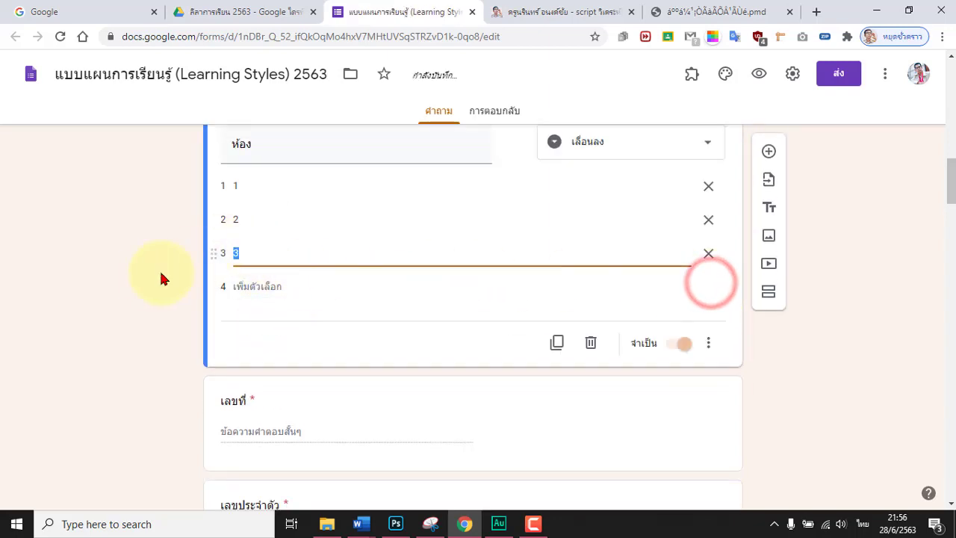
Step: Change the form's header image to the painted hands picture from the งานและโรงเรียน themes and close the theme options
scroll(157, 310, "up", 10)
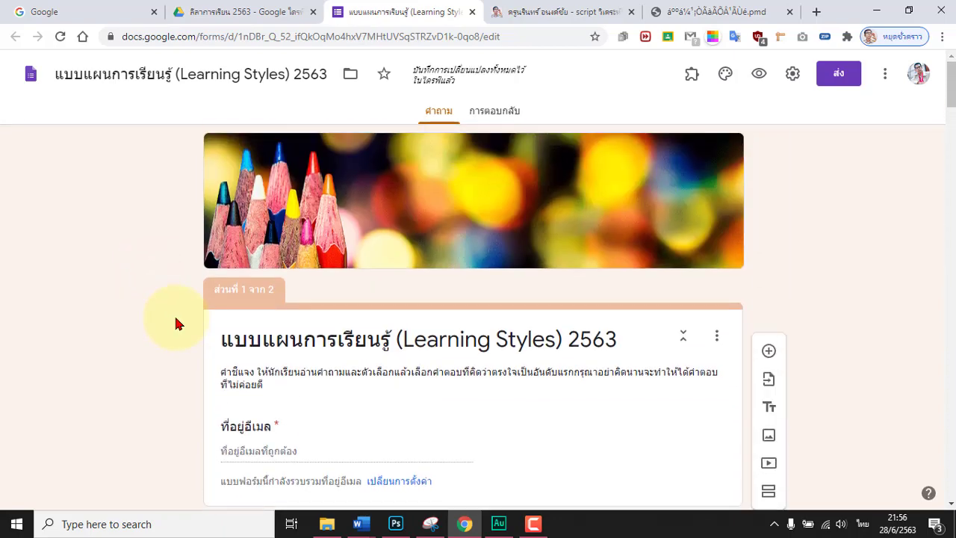
scroll(175, 322, "down", 3)
scroll(179, 317, "up", 3)
scroll(219, 314, "down", 1)
scroll(437, 359, "up", 1)
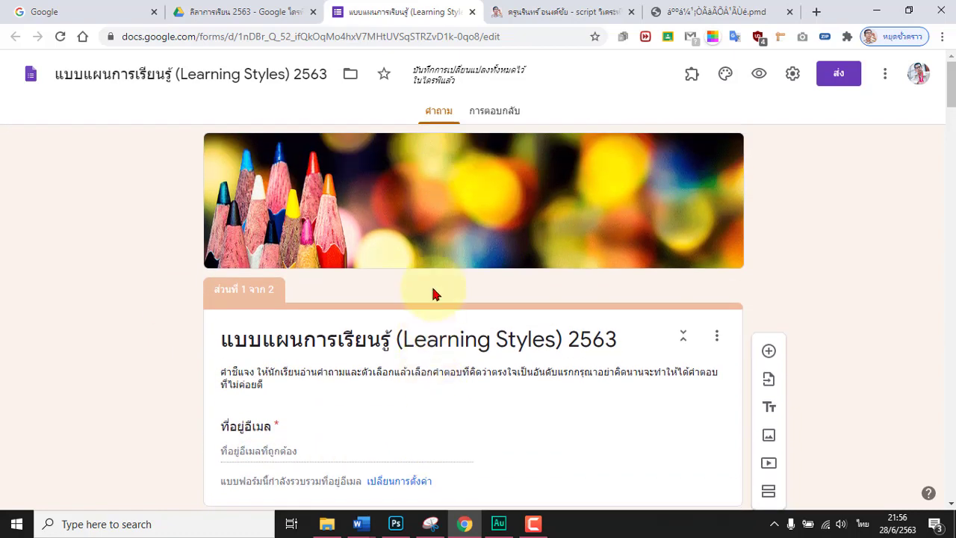
left_click(727, 73)
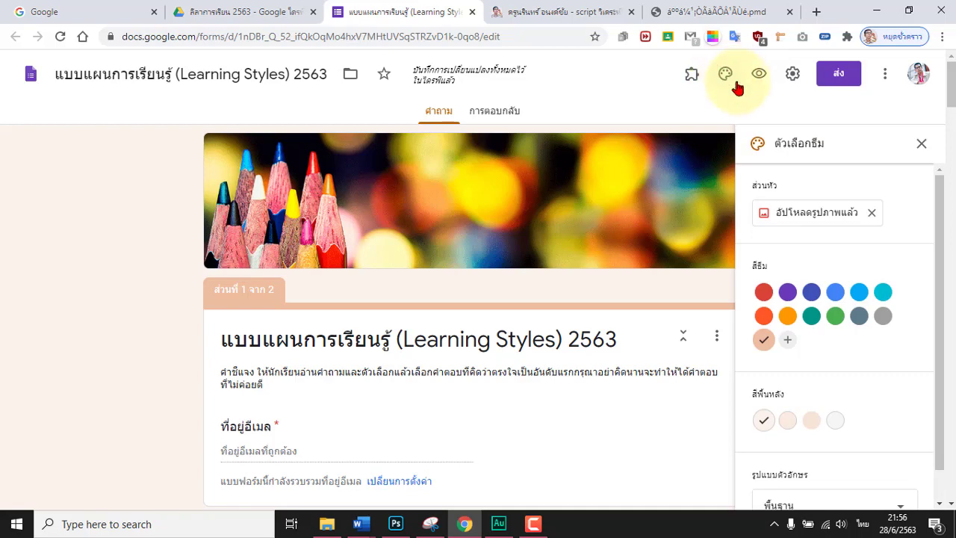
left_click(824, 215)
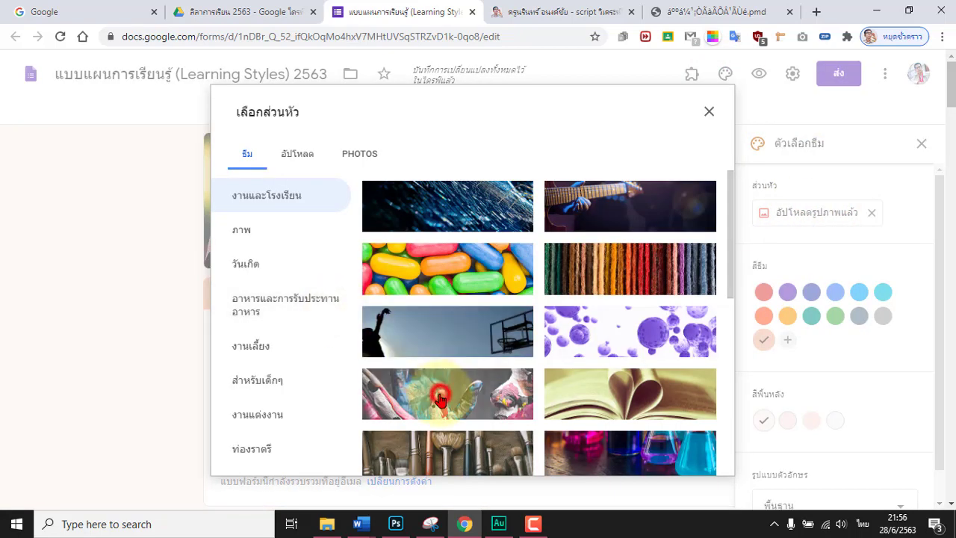
left_click(440, 399)
left_click(694, 457)
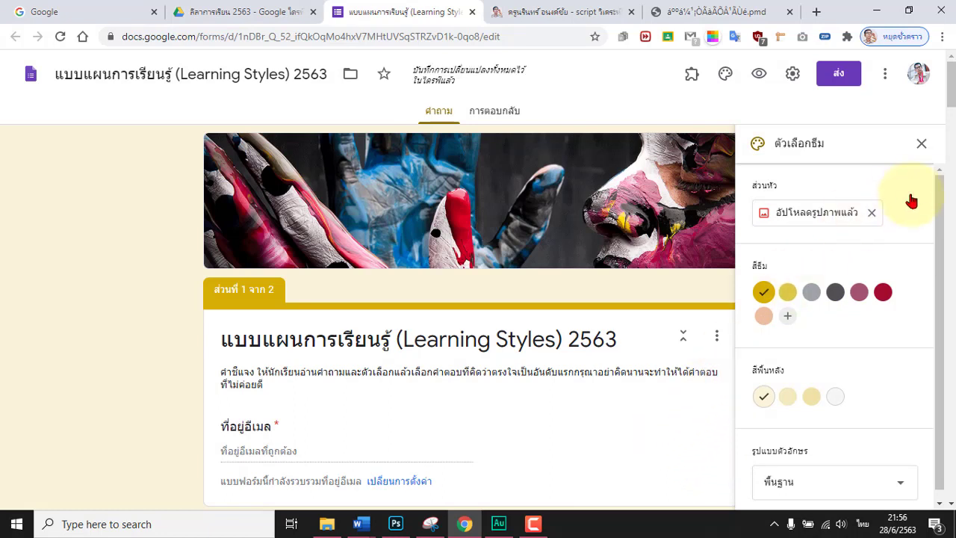
left_click(923, 145)
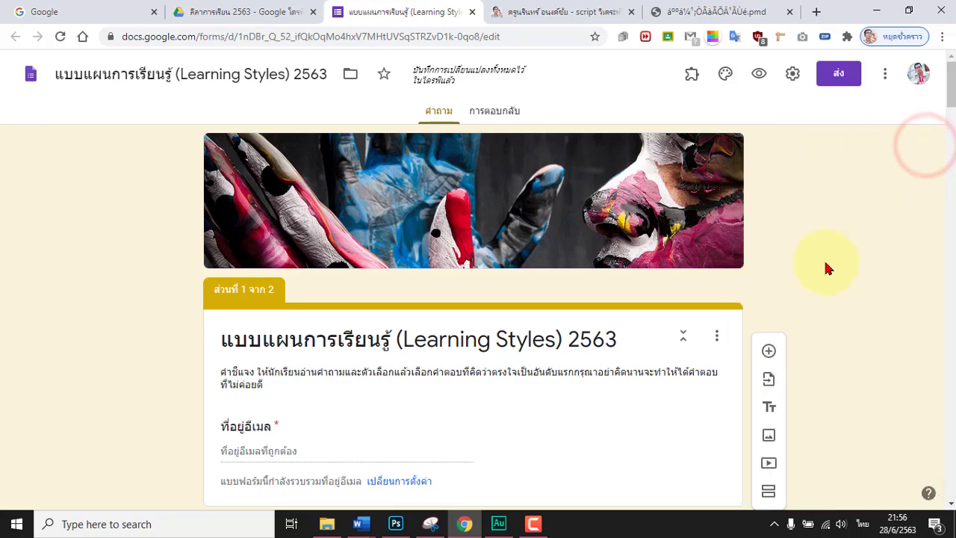
Step: Look over the rethemed form from its header through the student information fields to the questions in section 2
scroll(774, 324, "down", 3)
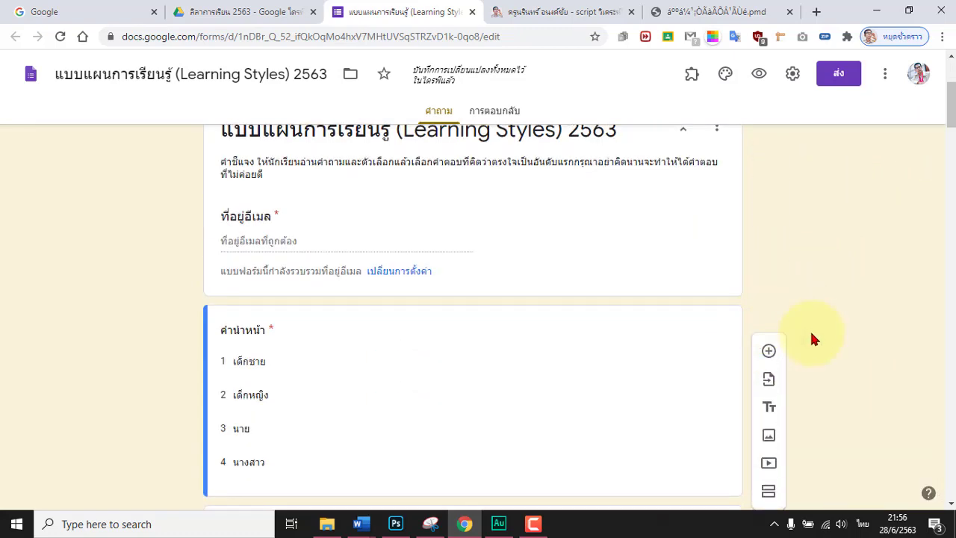
scroll(814, 336, "up", 3)
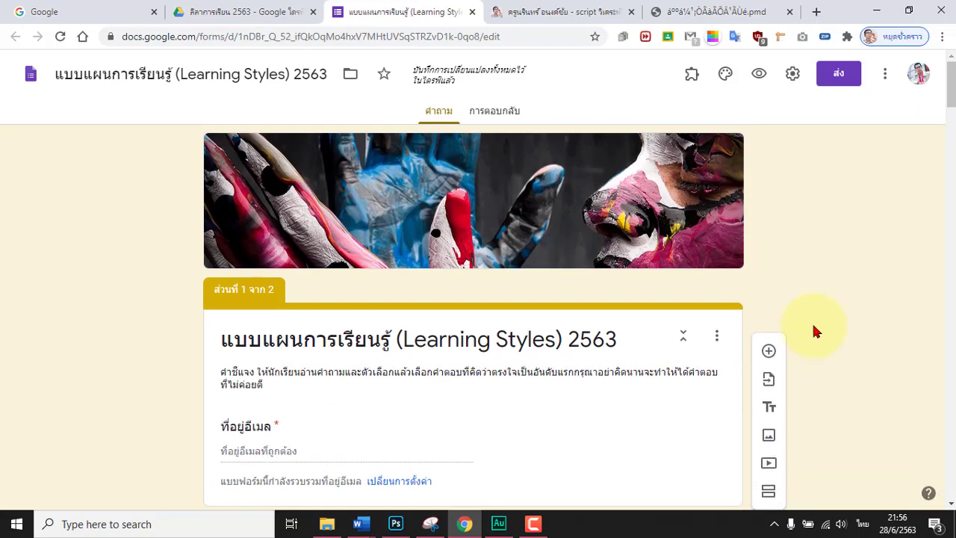
scroll(816, 331, "down", 6)
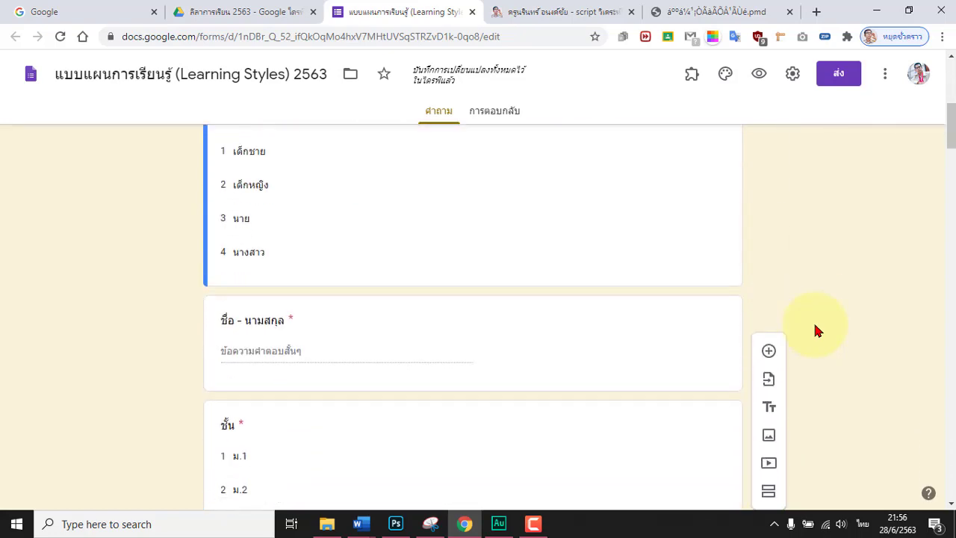
scroll(816, 331, "down", 13)
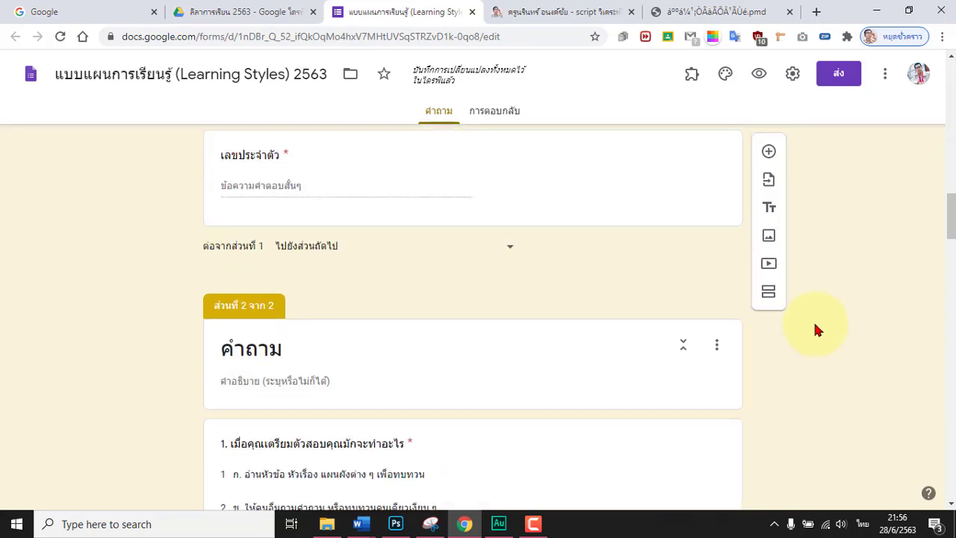
scroll(314, 356, "down", 8)
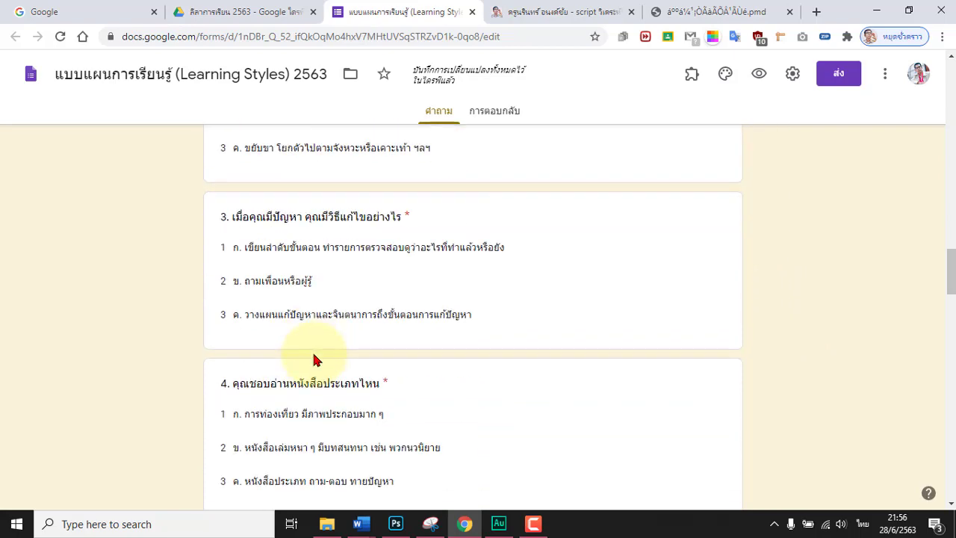
Step: Look through the student information fields and the section 2 questions, then return to the form's header
scroll(313, 363, "up", 7)
left_click(277, 277)
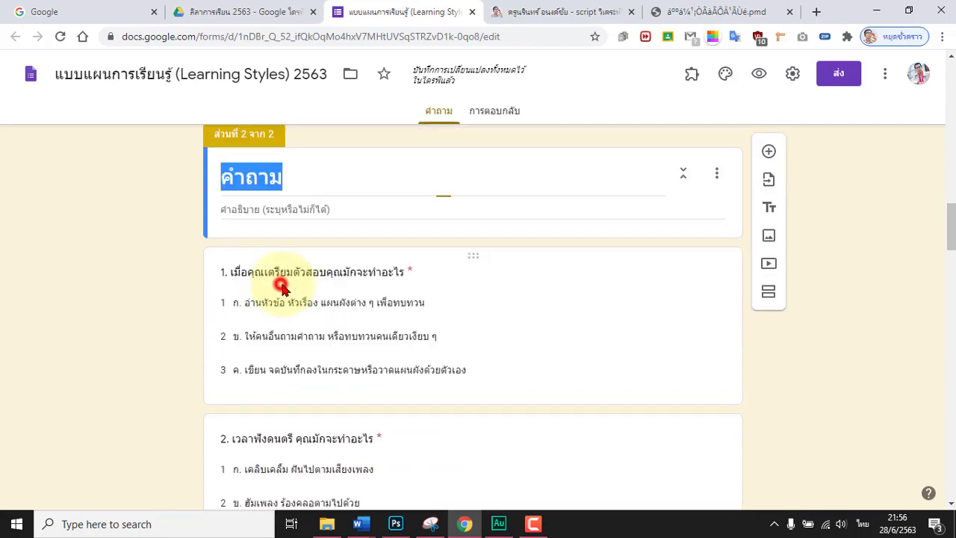
left_click(143, 282)
scroll(176, 330, "up", 4)
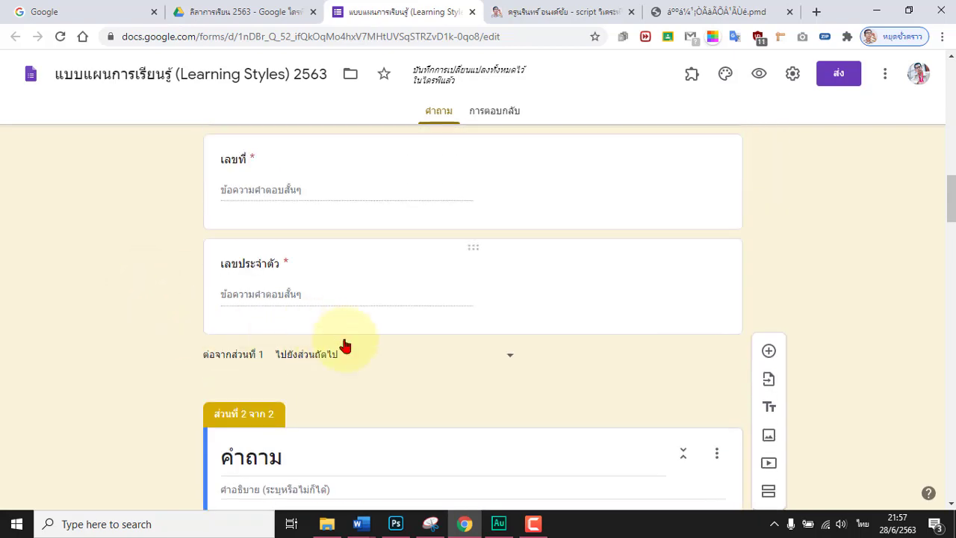
scroll(423, 335, "down", 12)
scroll(437, 345, "down", 20)
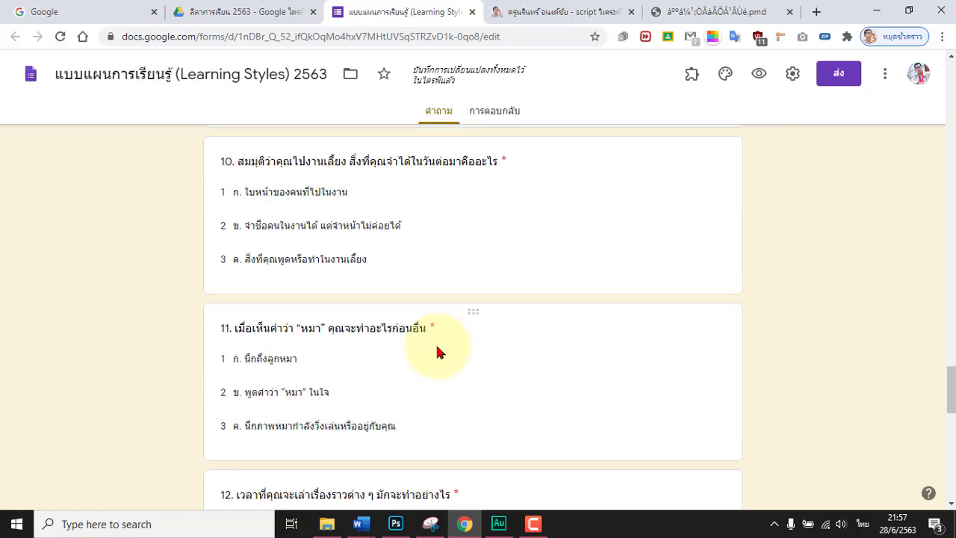
scroll(448, 361, "up", 20)
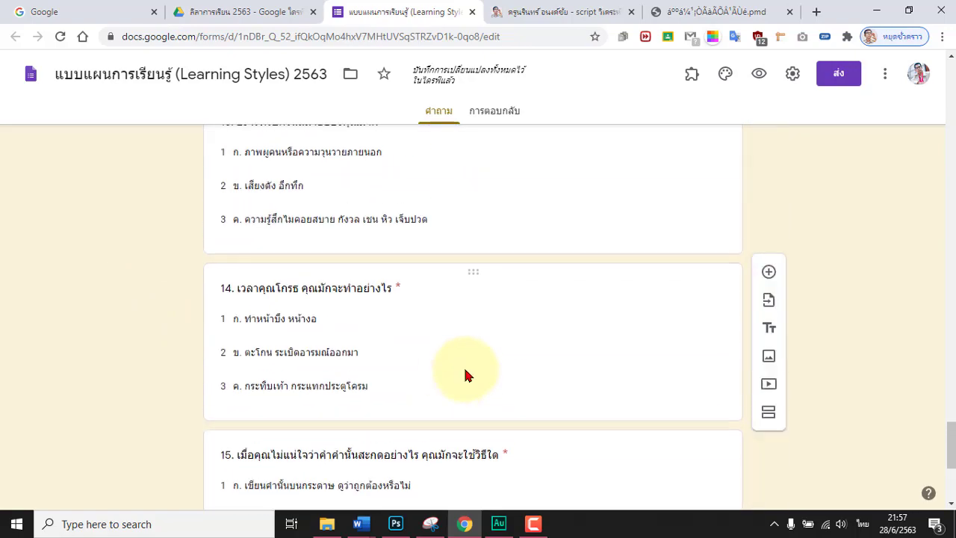
scroll(495, 372, "up", 20)
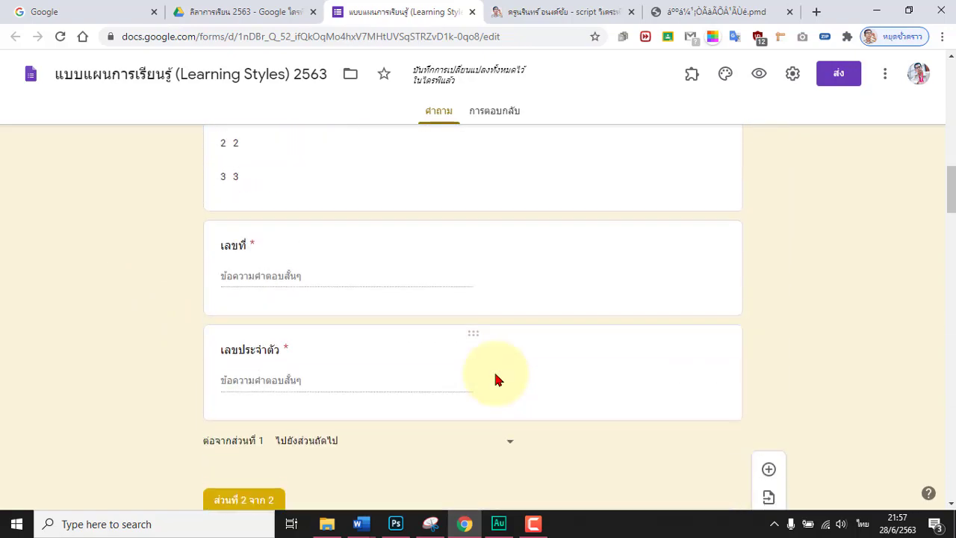
Step: Open the form's preview and fill in the respondent's e-mail address
left_click(755, 74)
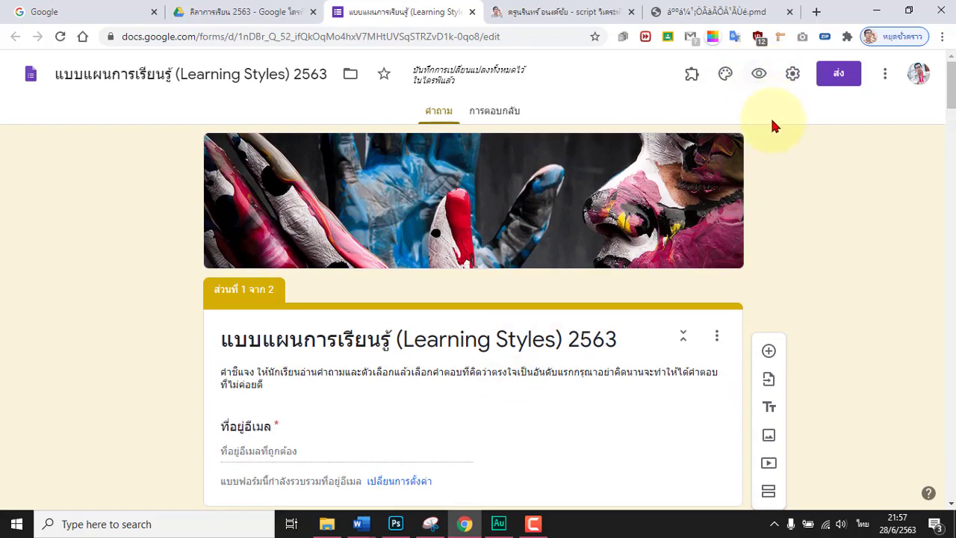
left_click(757, 73)
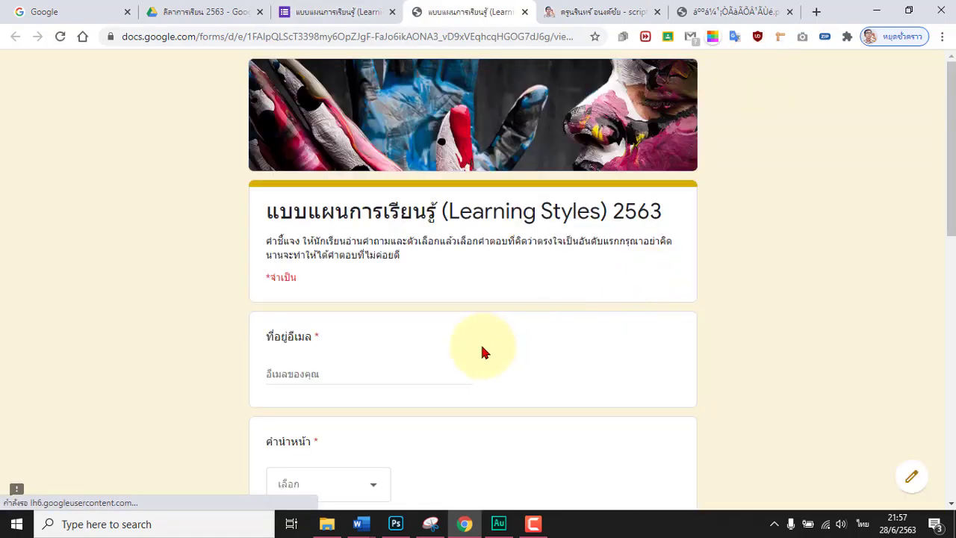
left_click(306, 371)
left_click(319, 399)
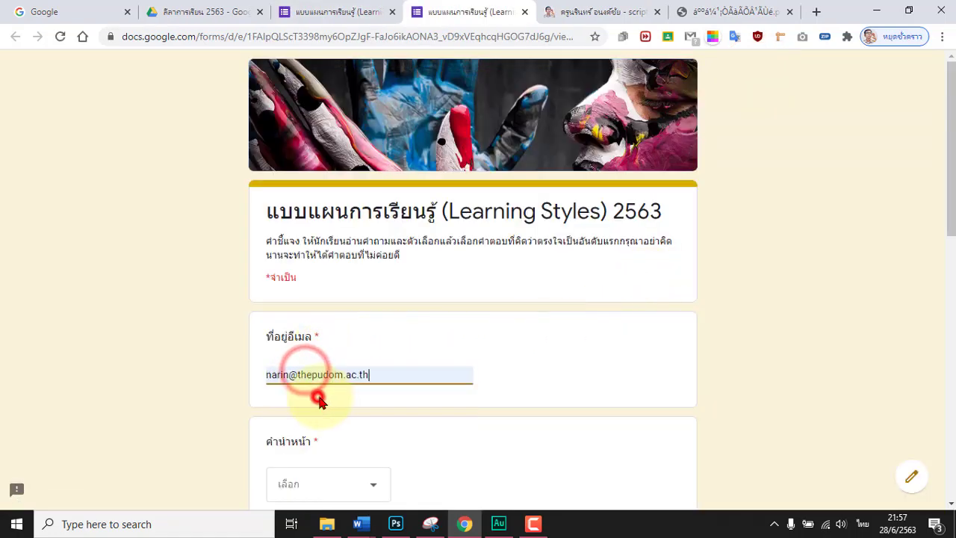
Step: Choose เด็กชาย as the คำนำหน้า and enter the student's full name in the ชื่อ - นามสกุล field
scroll(319, 398, "down", 3)
left_click(304, 275)
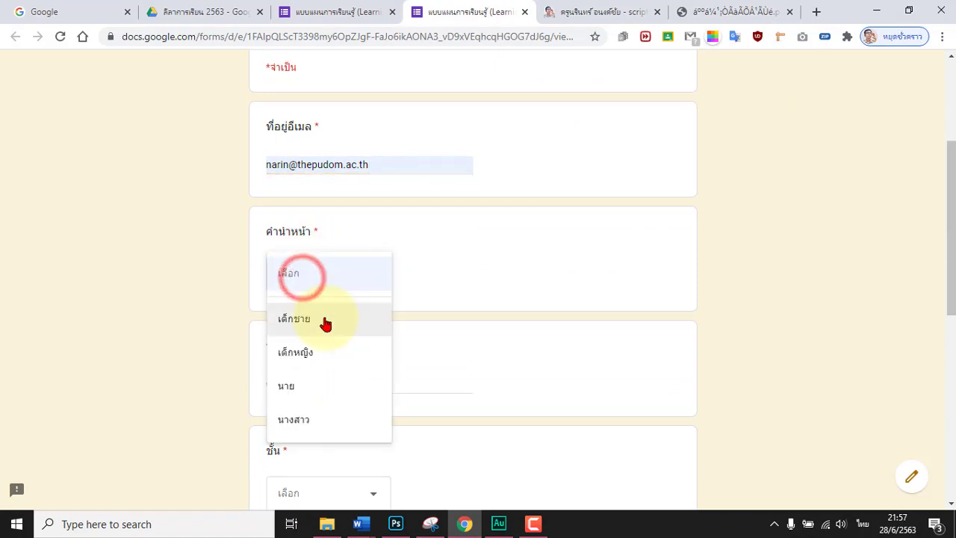
left_click(326, 324)
left_click(311, 384)
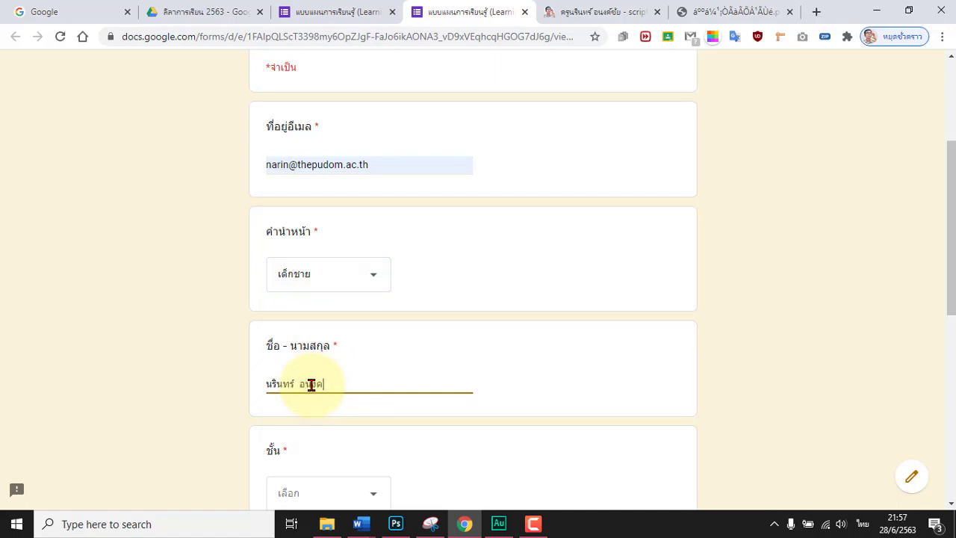
Step: Choose ม.1 for ชั้น and 2 for ห้อง
scroll(326, 370, "down", 3)
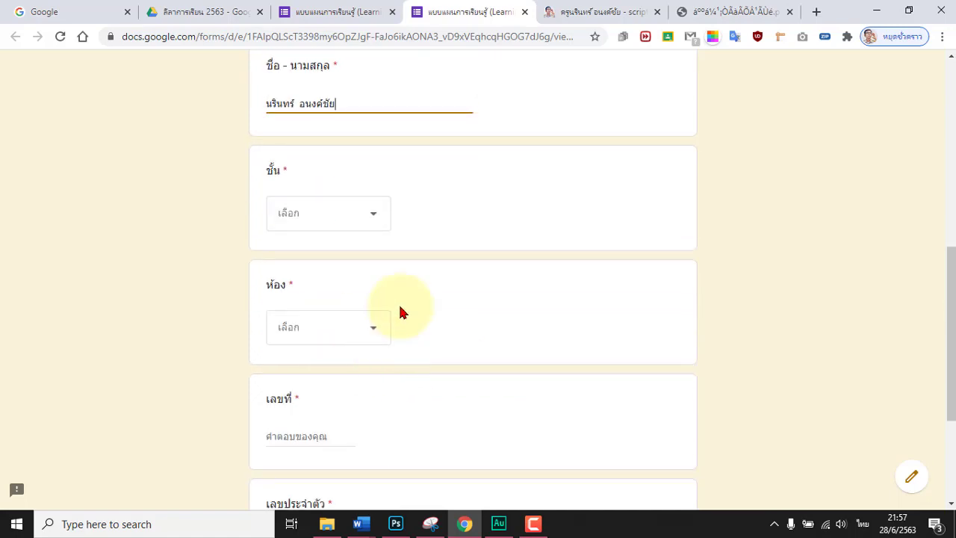
left_click(346, 212)
left_click(319, 257)
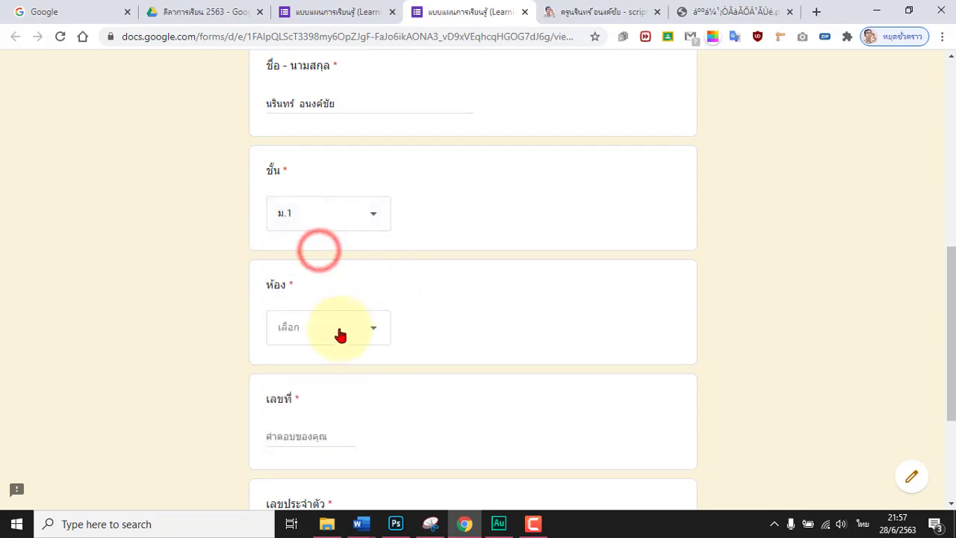
left_click(337, 330)
left_click(295, 404)
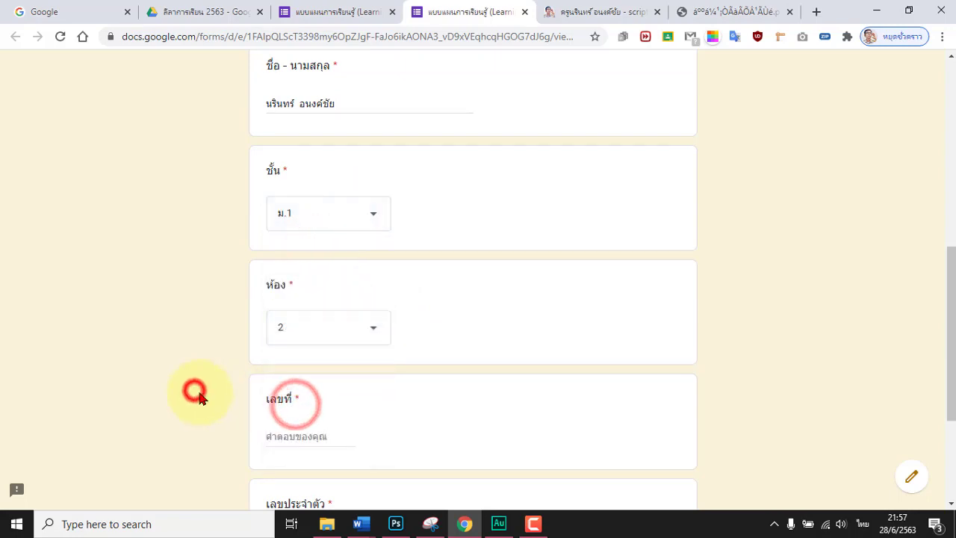
Step: Enter 10 for เลขที่ and the student's ID number for เลขประจำตัว, and continue to the คำถาม section
left_click(194, 390)
scroll(194, 390, "down", 2)
left_click(309, 294)
type("10")
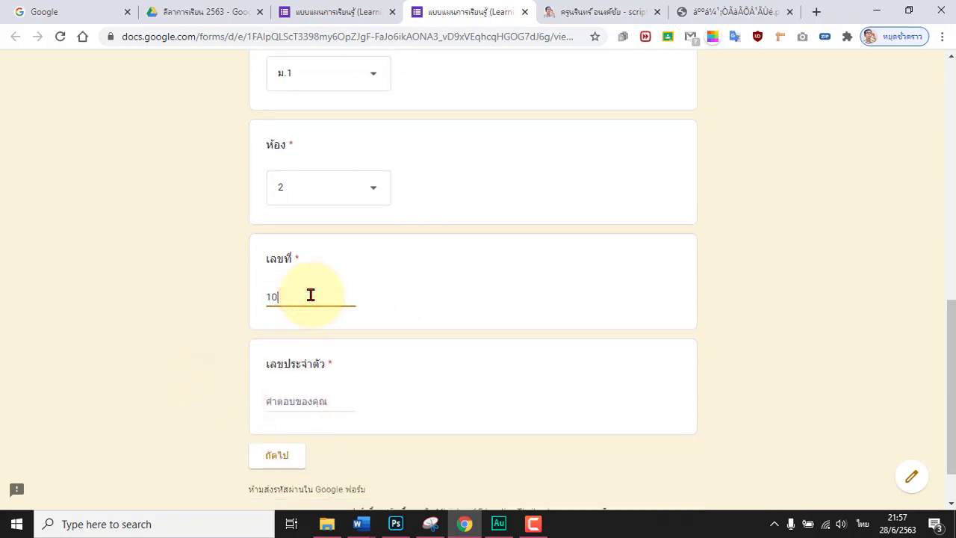
type("256")
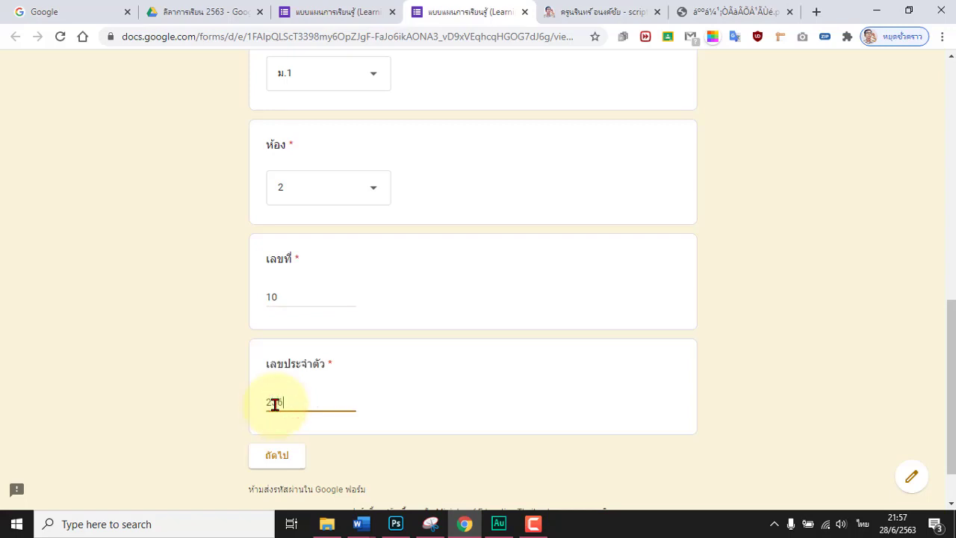
left_click(163, 395)
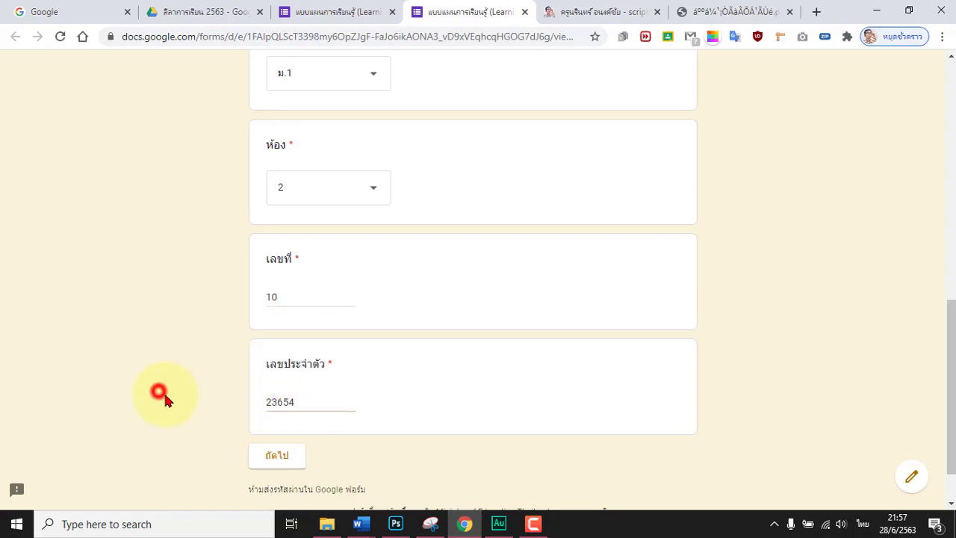
left_click(284, 457)
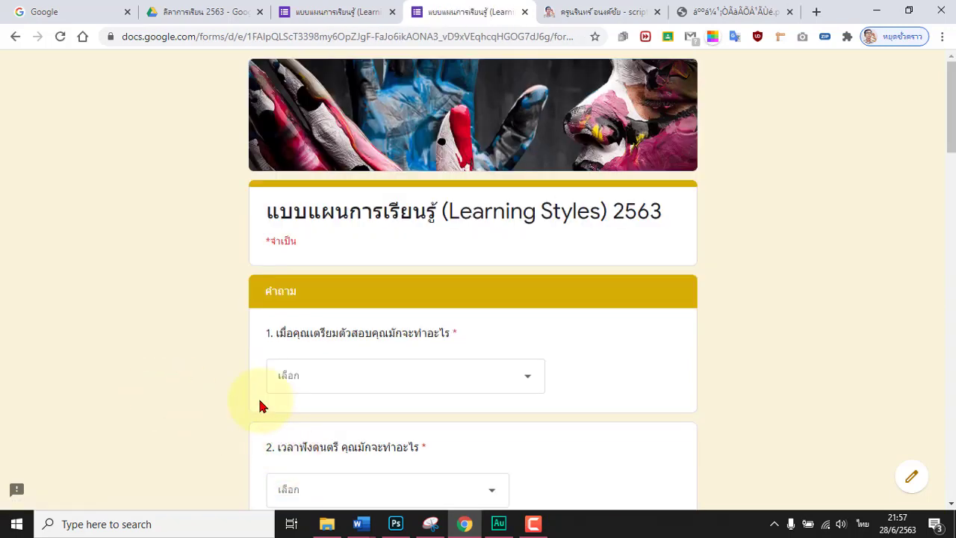
Step: Answer question 1 with "ข. ให้คนอื่นถามคำถาม หรือทบทวนคนเดียวเงียบ ๆ" and question 2 with "ข. ฮัมเพลง ร้องคลอตามไปด้วย"
scroll(313, 388, "down", 2)
left_click(399, 235)
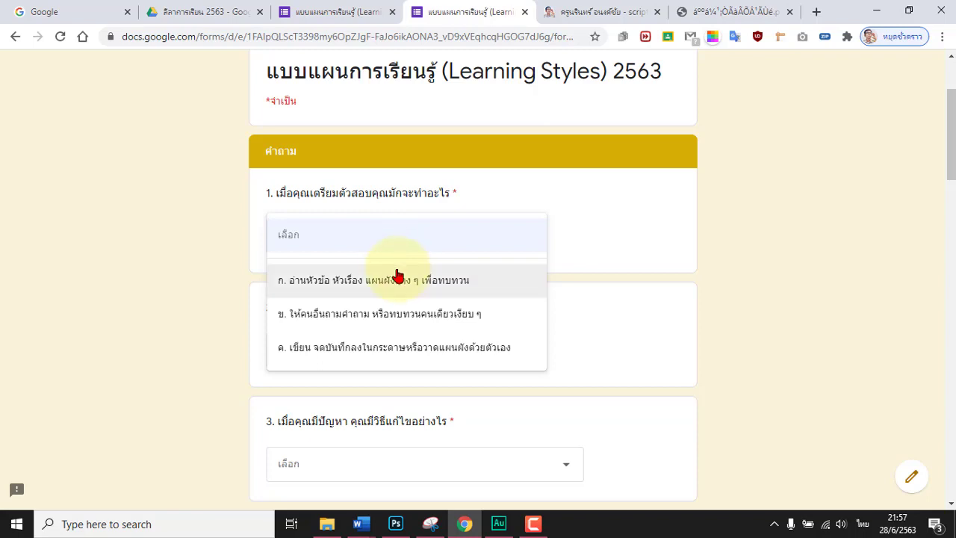
left_click(590, 237)
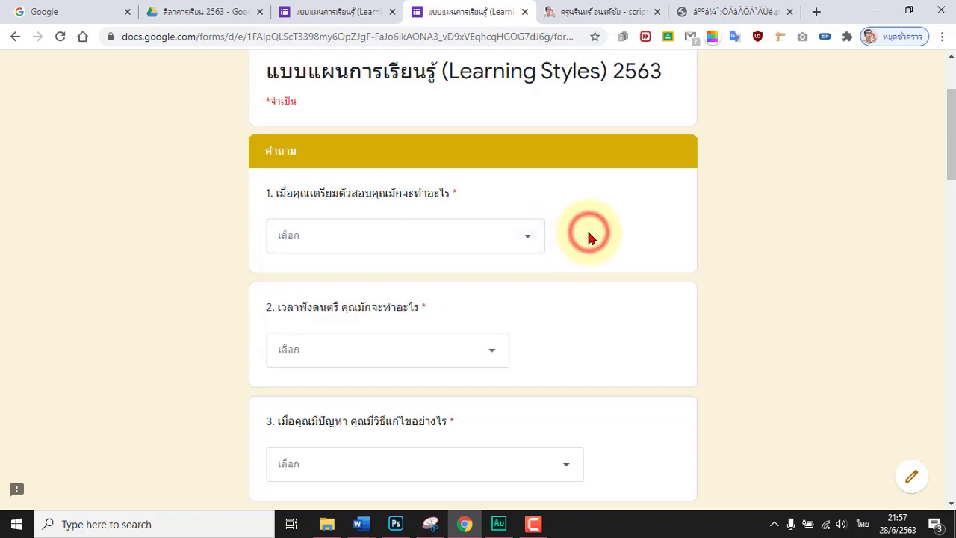
left_click(480, 235)
left_click(390, 313)
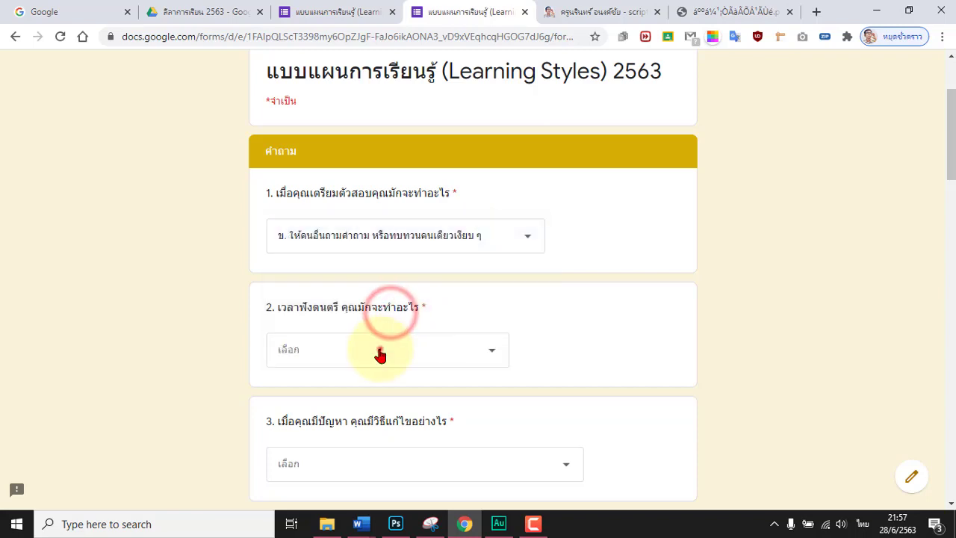
left_click(380, 349)
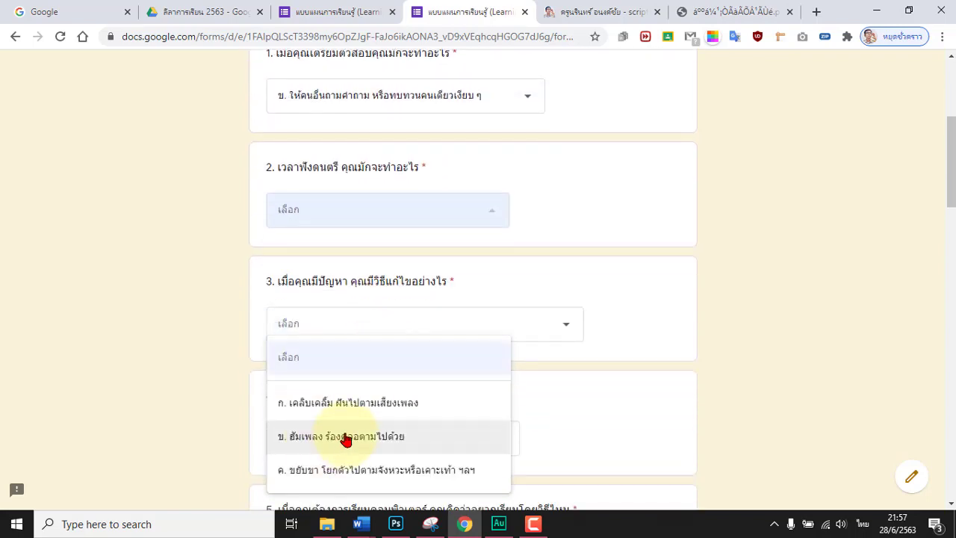
left_click(346, 441)
Step: Answer question 3 with option ก. เขียนลำดับขั้นตอน and question 4 with option ข. หนังสือเล่มหนา ๆ
scroll(214, 384, "down", 1)
left_click(333, 250)
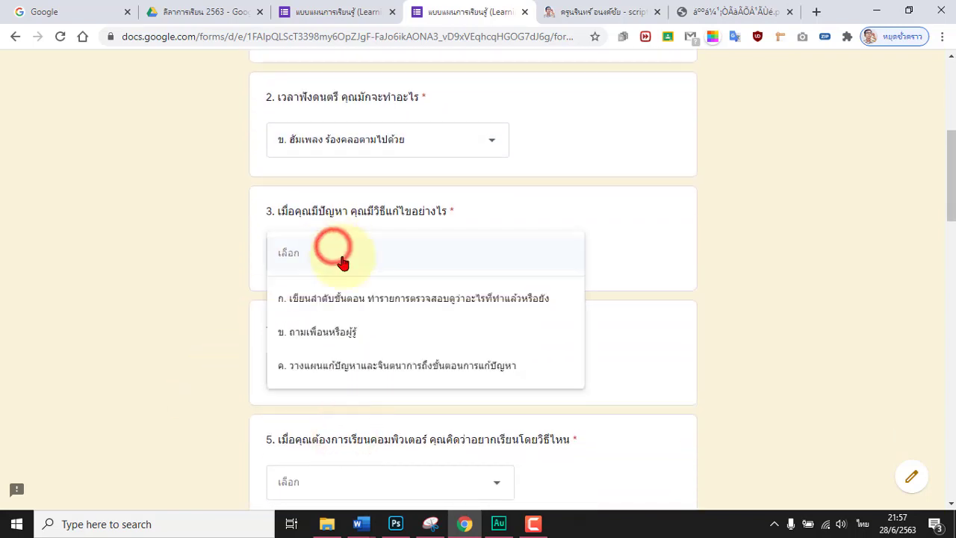
left_click(357, 299)
left_click(363, 367)
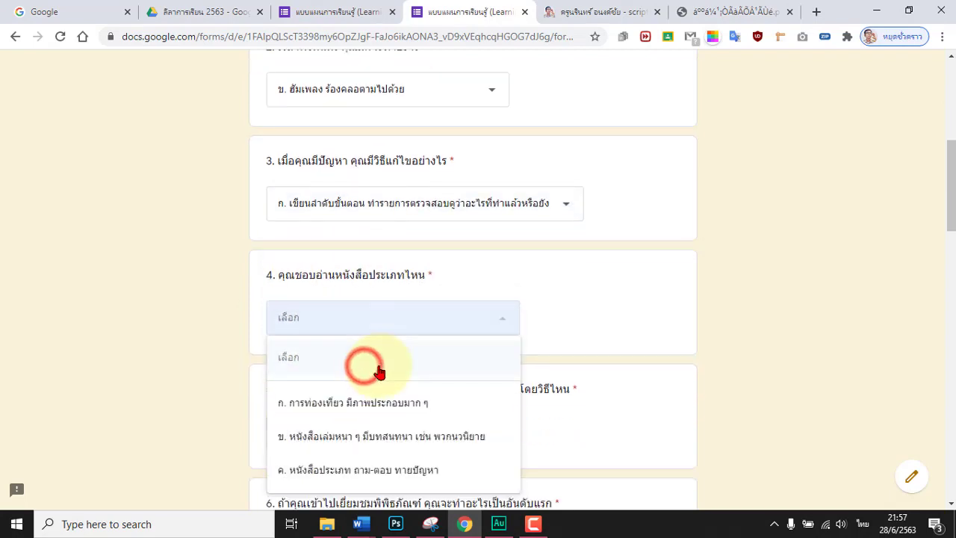
scroll(377, 404, "down", 1)
left_click(373, 441)
Step: Answer question 5 with "ข. ฟังคำอธิบายของผู้รู้" and question 6 with "ข. สอบถามข้อมูลจากเจ้าหน้าที่ของพิพิธภัณฑ์"
scroll(209, 415, "down", 2)
left_click(357, 215)
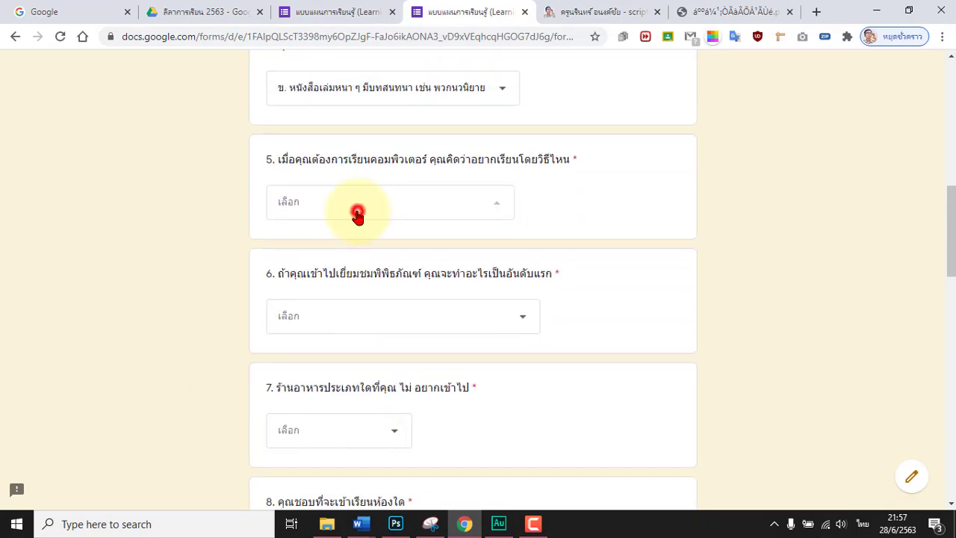
left_click(372, 277)
left_click(351, 320)
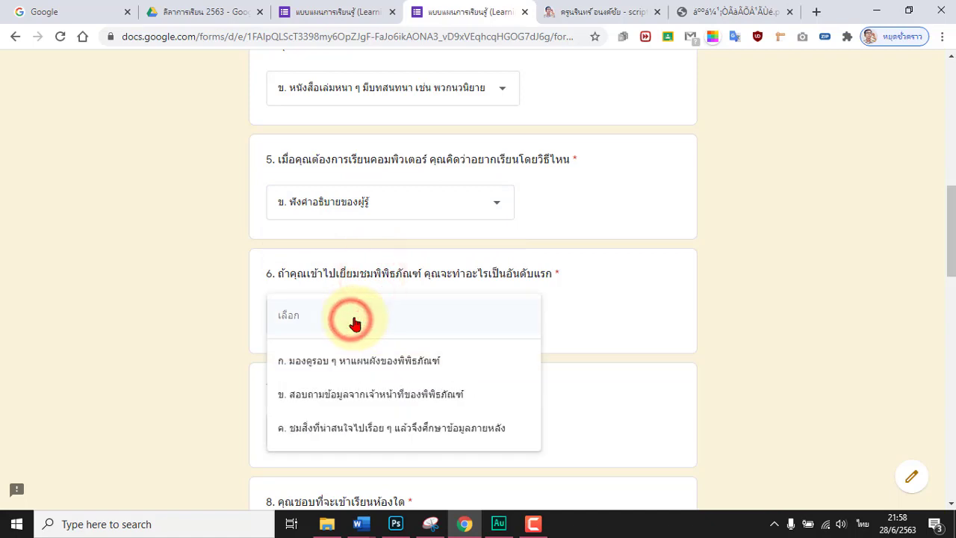
left_click(344, 395)
Step: Answer question 7 with "ข. ร้านที่เพลงดังลั่น" and question 8 with "ข. ห้องดนตรี"
scroll(355, 380, "down", 2)
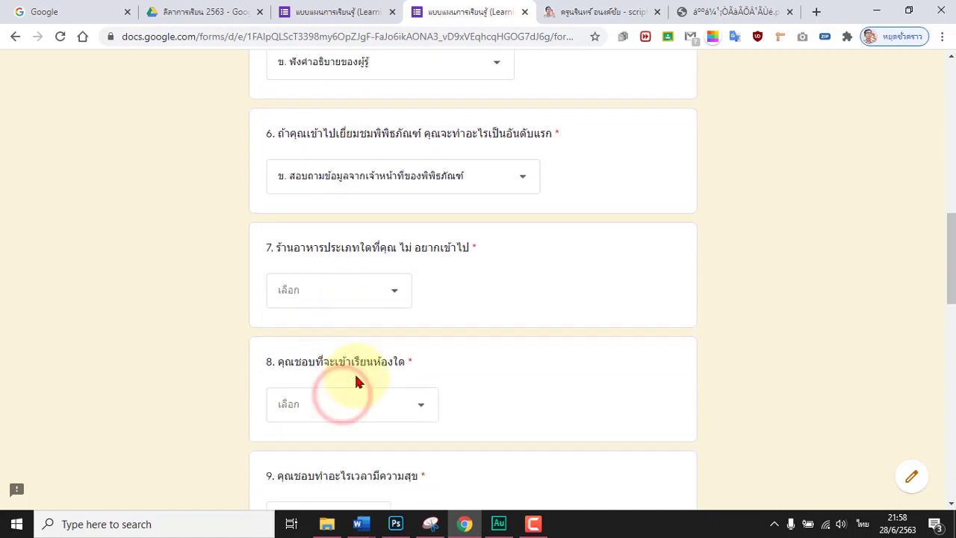
left_click(381, 283)
left_click(329, 364)
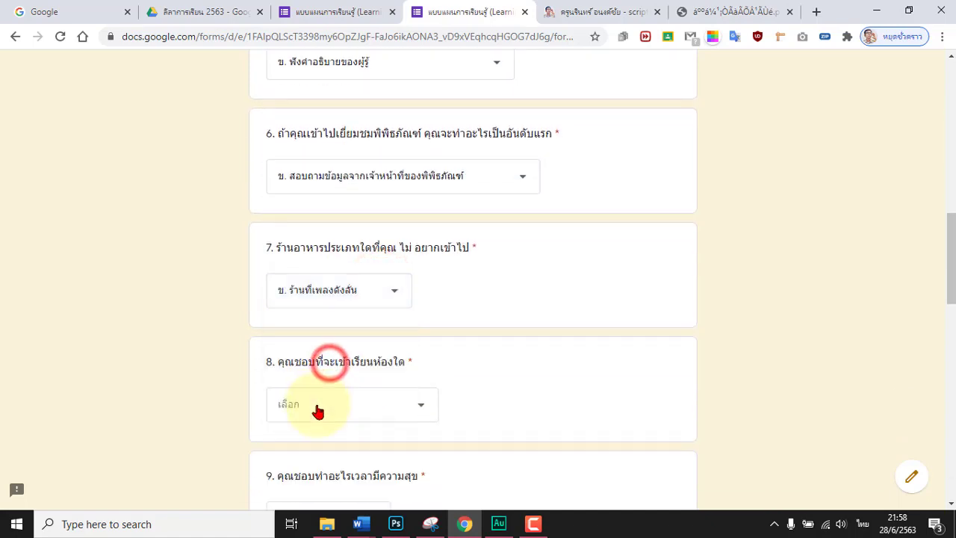
left_click(318, 410)
left_click(331, 440)
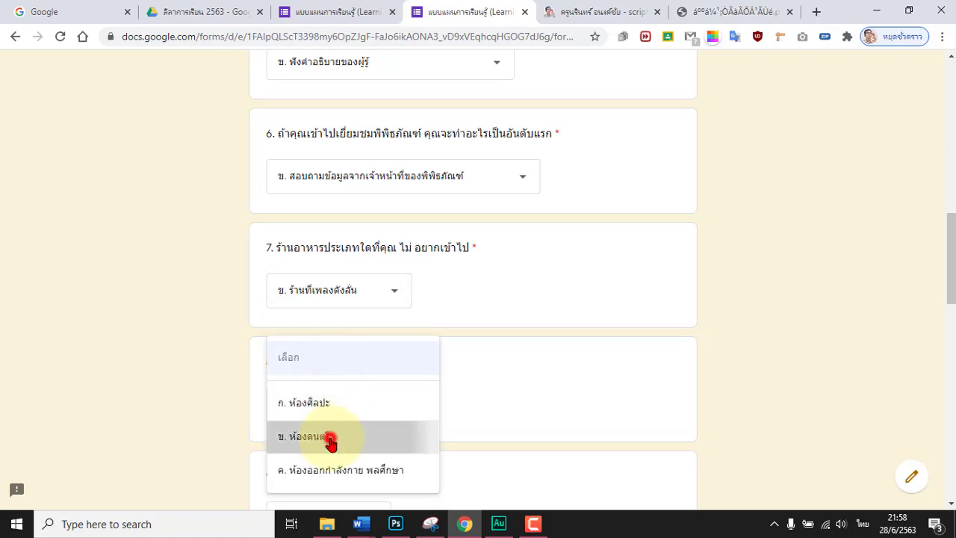
Step: Answer question 9 with "ก. ยิ้มและยิ้ม" and question 10 with "ก. ใบหน้าของคนที่ไปในงาน"
scroll(336, 425, "down", 3)
left_click(346, 307)
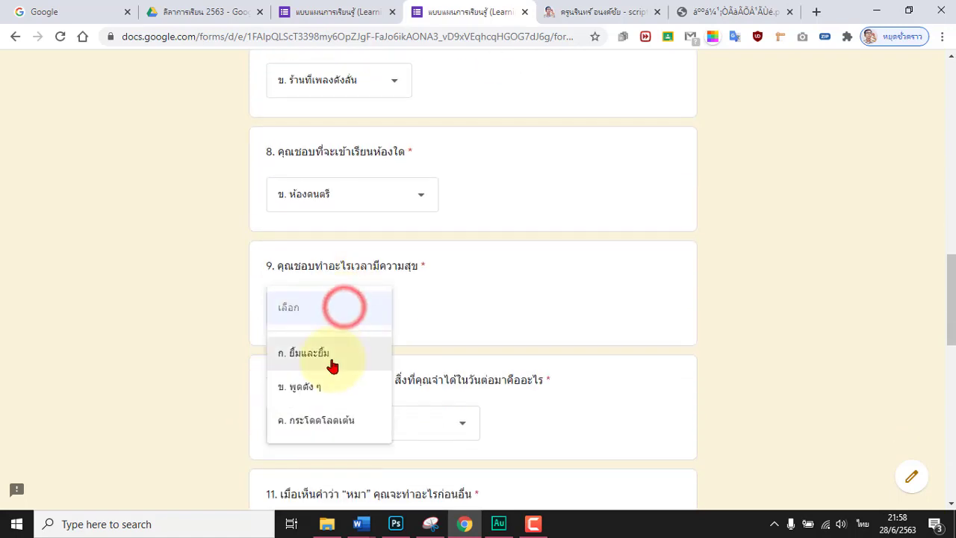
left_click(330, 361)
scroll(352, 373, "down", 3)
left_click(395, 218)
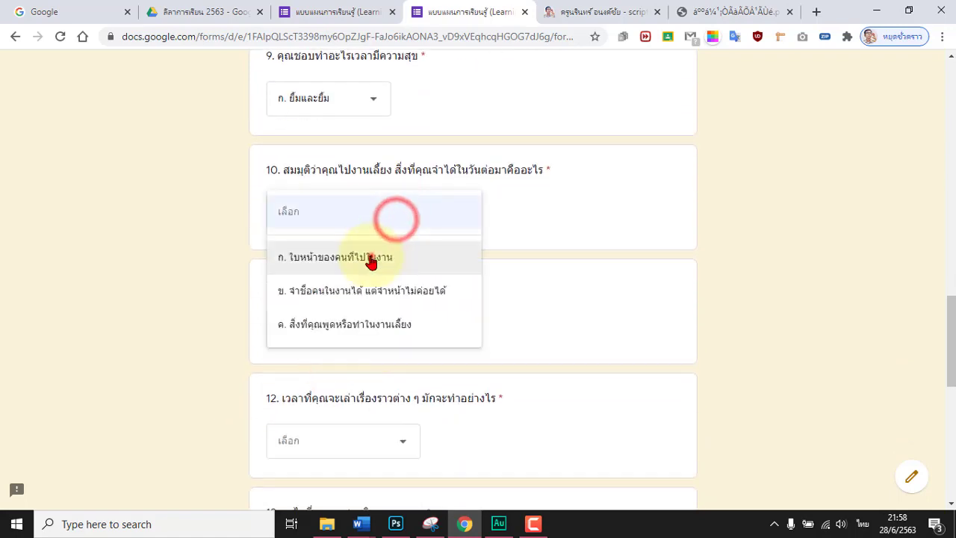
left_click(371, 261)
Step: Answer question 11 with "ข. พูดคำว่า “หมา” ในใจ" and question 12 with "ข. พูด บอกเล่าให้คนอื่นฟัง"
left_click(365, 329)
left_click(364, 407)
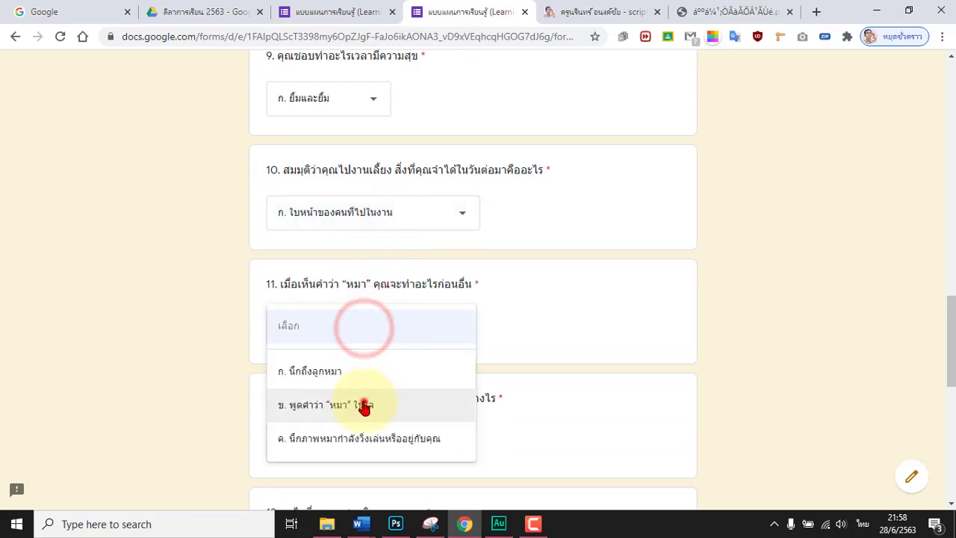
scroll(387, 284, "down", 2)
left_click(391, 302)
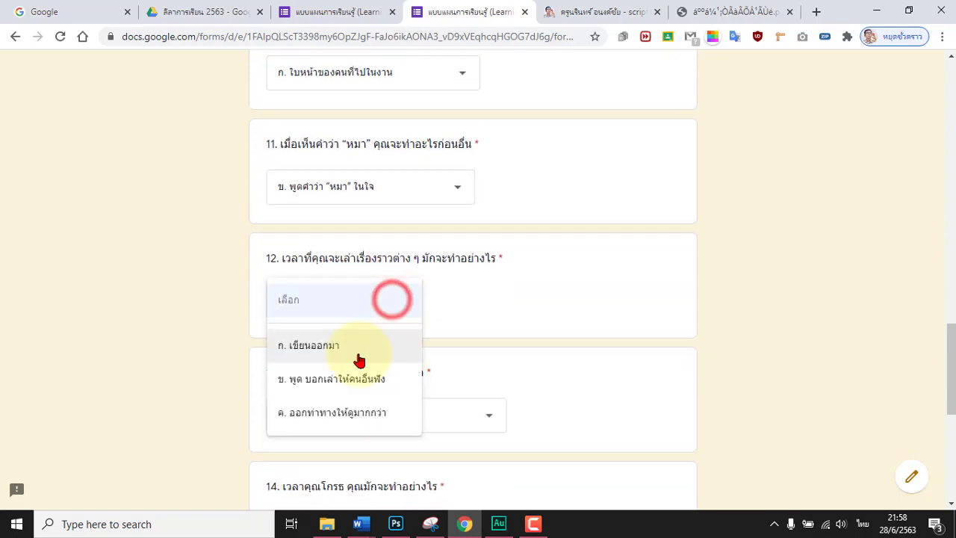
left_click(351, 384)
Step: Answer question 13 with "ก. ภาพผู้คนหรือความวุ่นวายภายนอก" and question 14 with "ข. ตะโกน ระเบิดอารมณ์ออกมา"
scroll(204, 384, "down", 2)
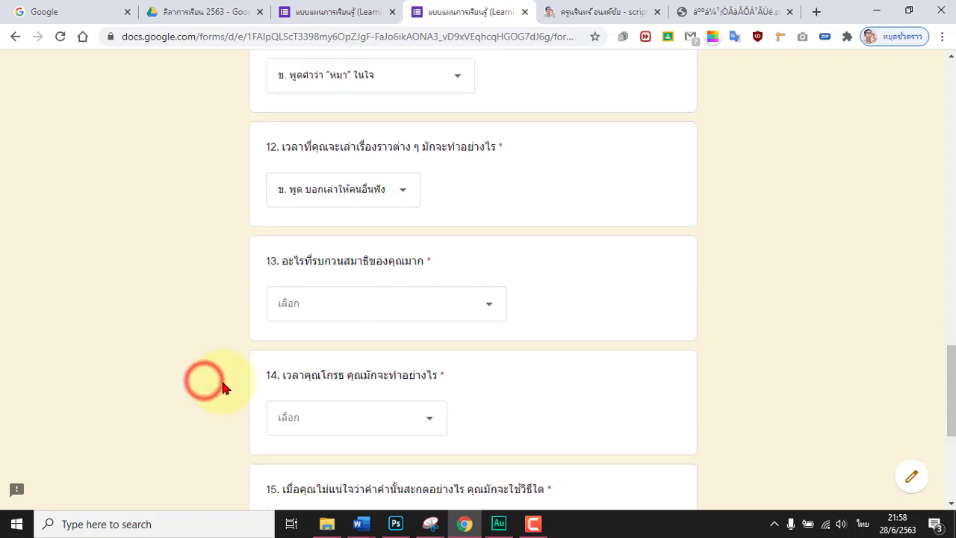
left_click(349, 275)
left_click(340, 328)
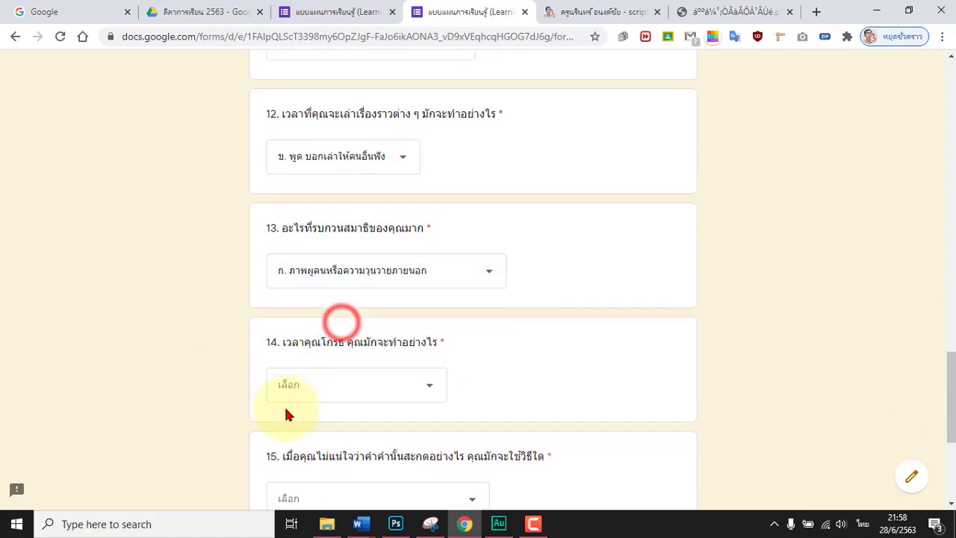
scroll(289, 410, "down", 2)
left_click(386, 247)
left_click(373, 323)
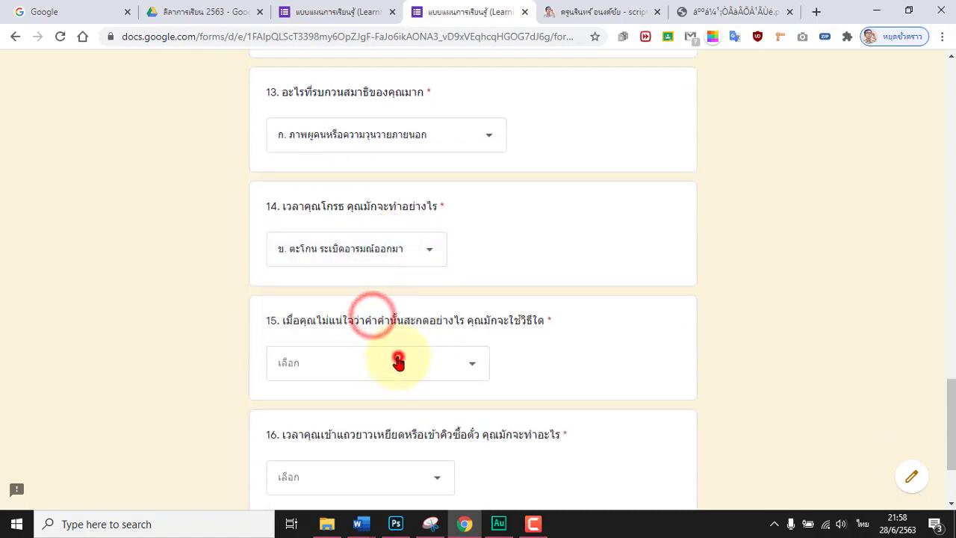
Step: Answer question 15 with "ก. เขียนคำนั้นบนกระดาษ ดูว่าถูกต้องหรือไม่" and question 16 with "ก. มองดูอะไรต่างๆ บริเวณนั้น", submitting the form
left_click(393, 360)
left_click(388, 409)
scroll(392, 388, "down", 2)
left_click(400, 329)
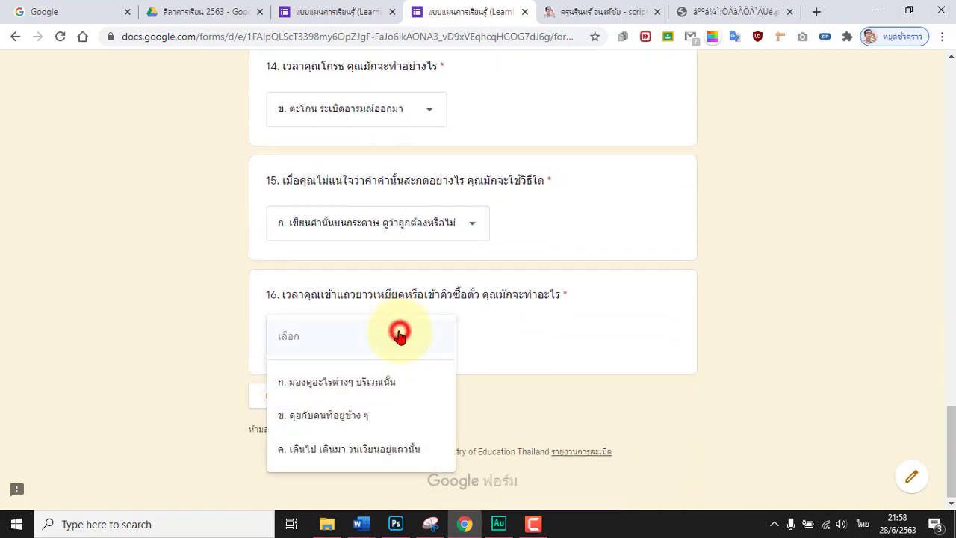
left_click(368, 384)
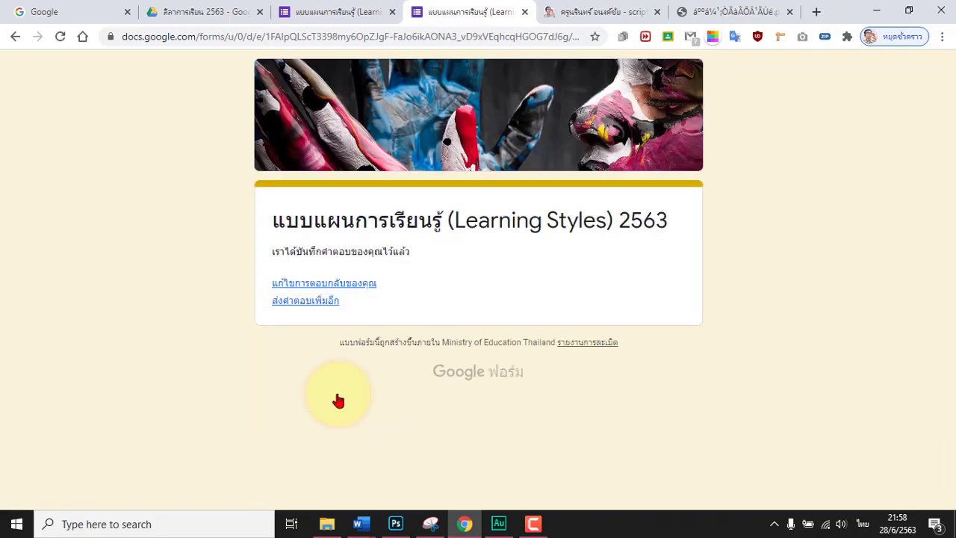
Step: Create a new spreadsheet for the responses from the form editor's response summary and dismiss the cell edit history tip
left_click(341, 12)
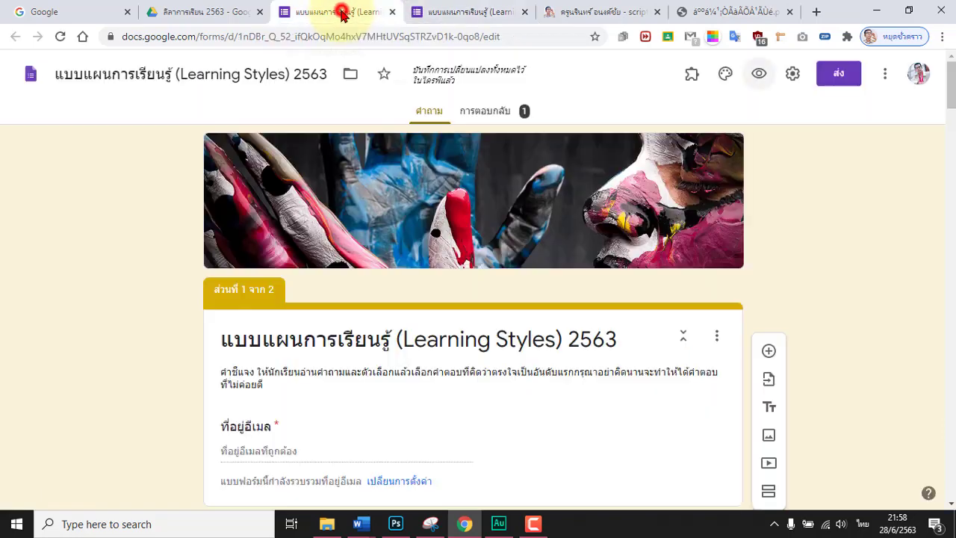
left_click(493, 112)
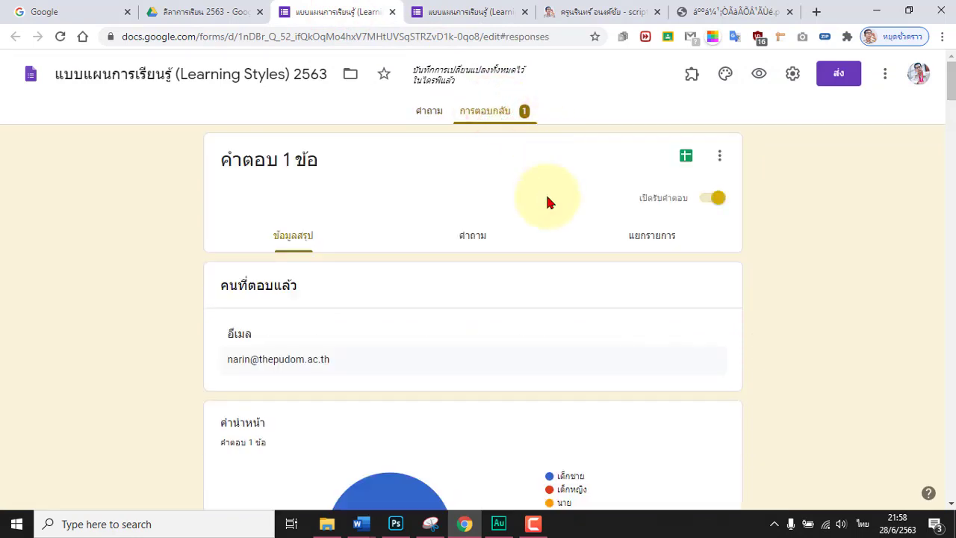
scroll(547, 202, "down", 3)
scroll(546, 202, "up", 3)
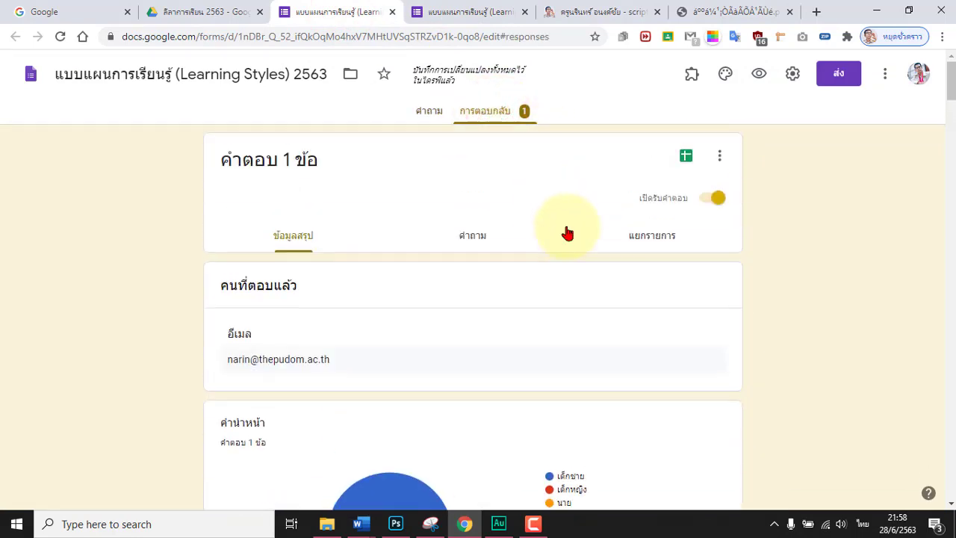
left_click(695, 156)
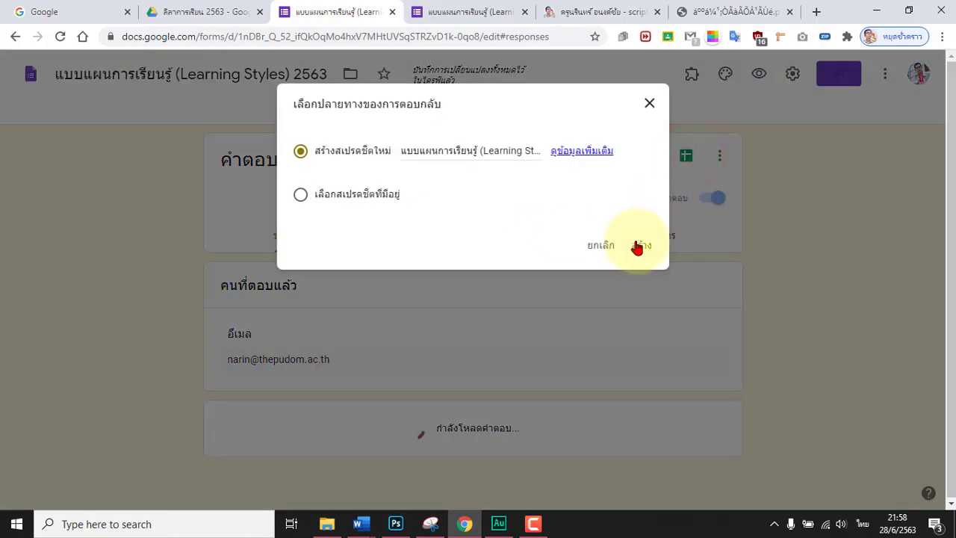
left_click(642, 246)
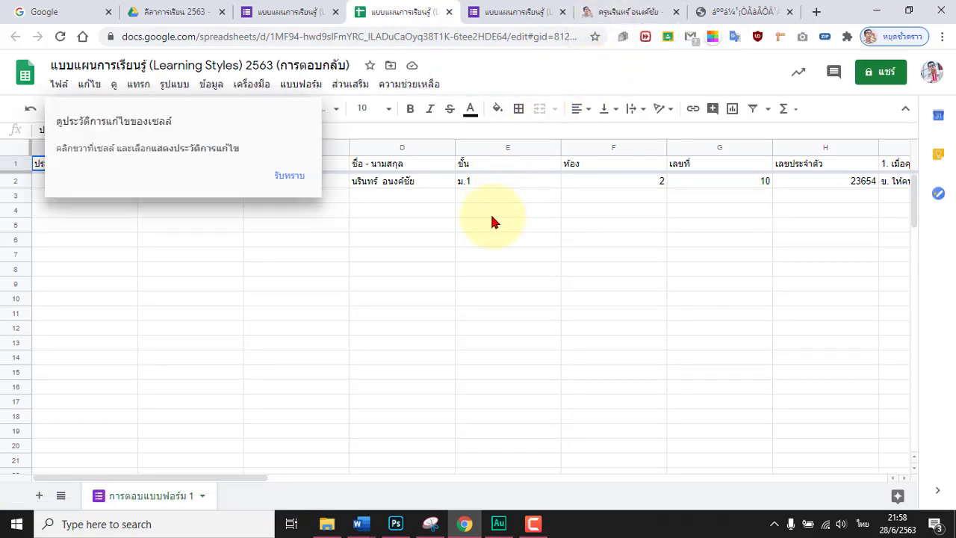
left_click(289, 176)
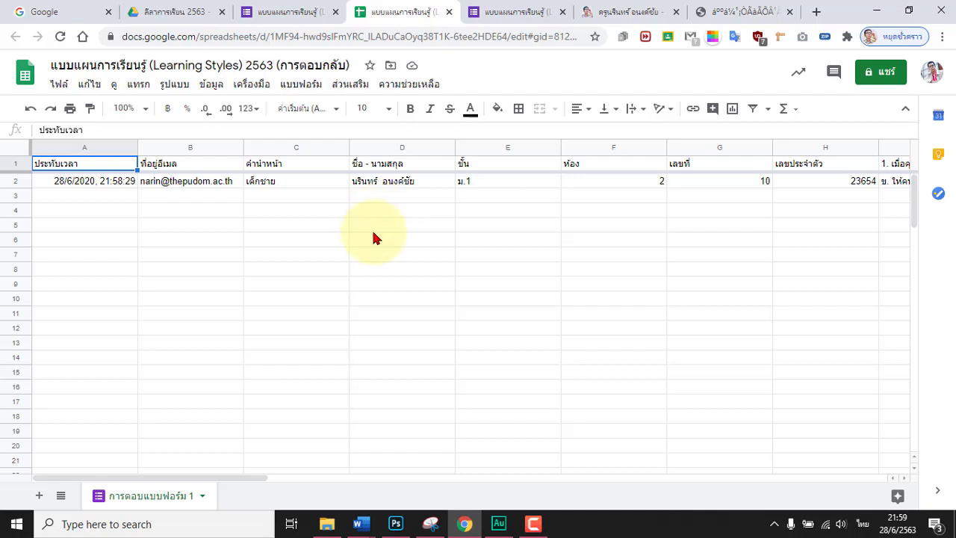
left_click(405, 223)
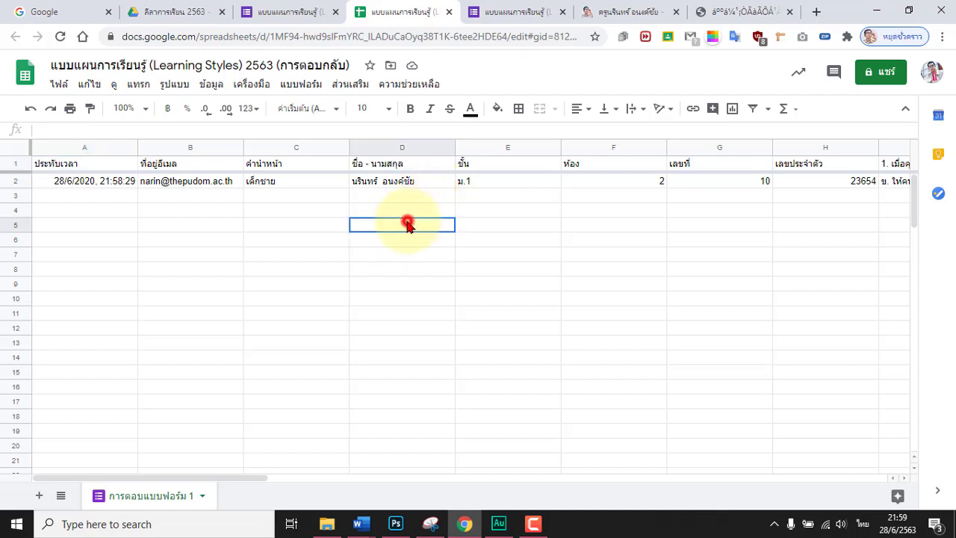
left_click(289, 211)
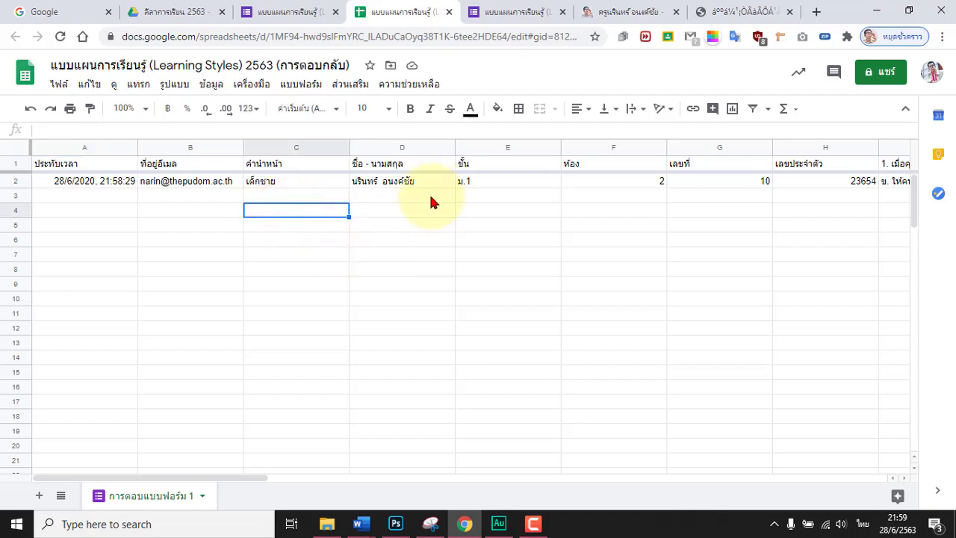
Step: Look up the script link in the Word document and return to the browser
left_click(599, 13)
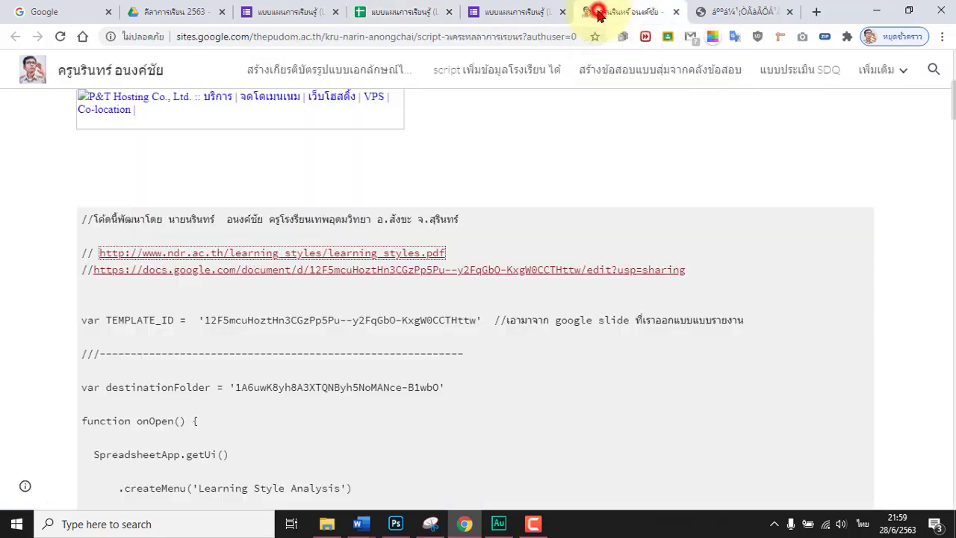
left_click(489, 12)
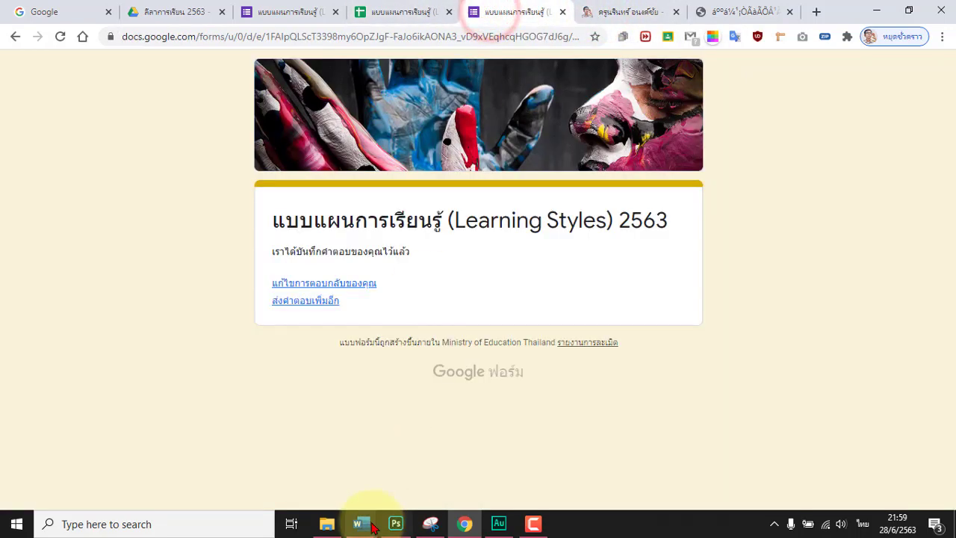
mouse_move(361, 523)
left_click(415, 478)
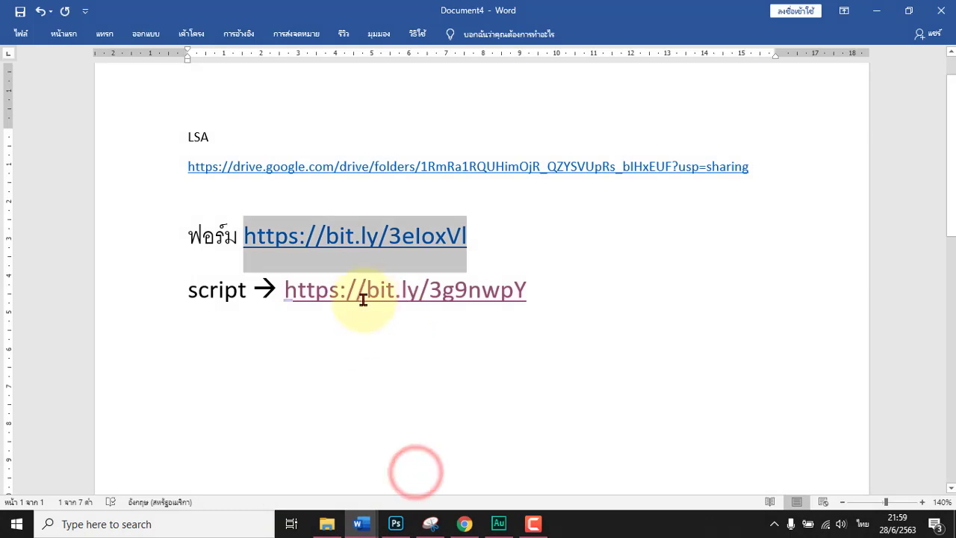
left_click(463, 524)
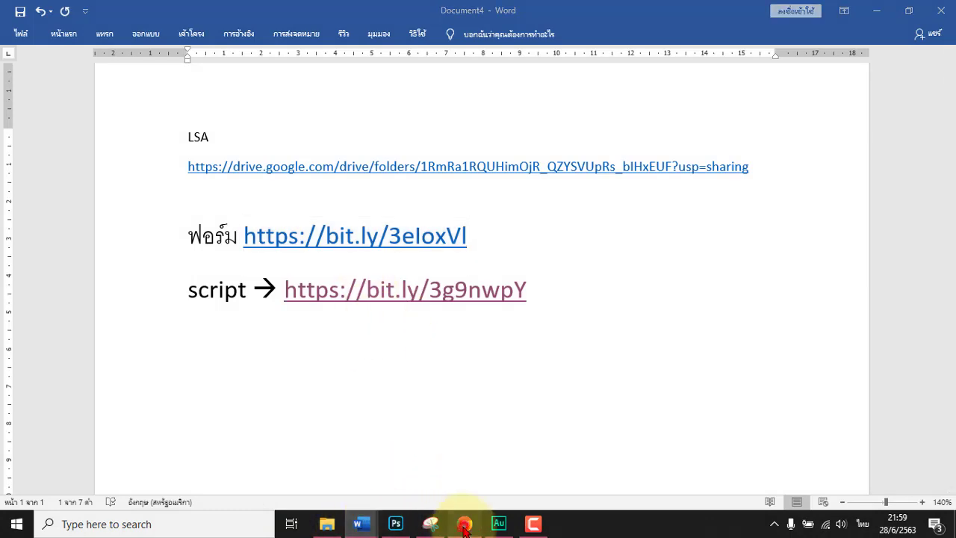
Step: Copy the entire script code from the script web page, from the opening comment to the last closing brace
left_click(611, 13)
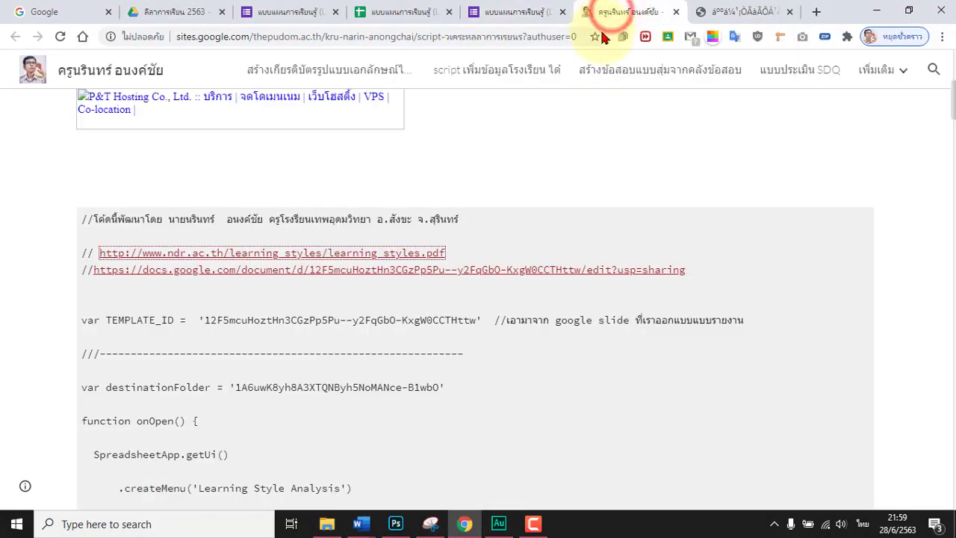
scroll(499, 322, "down", 2)
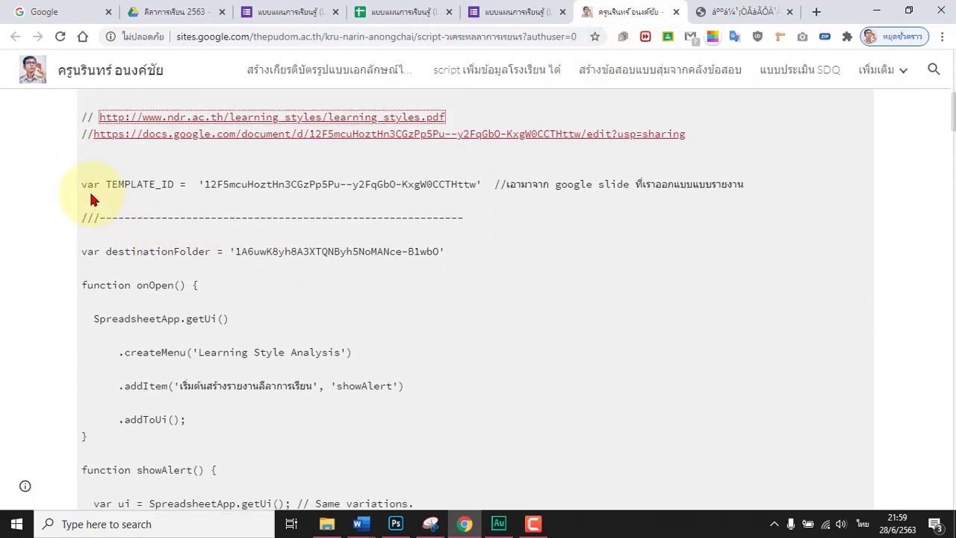
scroll(90, 194, "up", 2)
left_click_drag(83, 218, 298, 448)
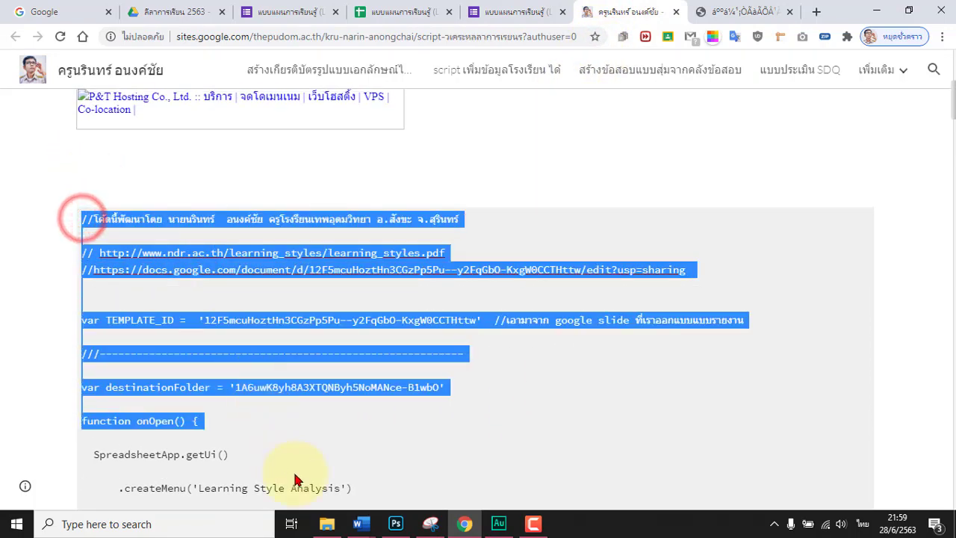
scroll(313, 478, "down", 10)
left_click_drag(334, 532, 203, 490)
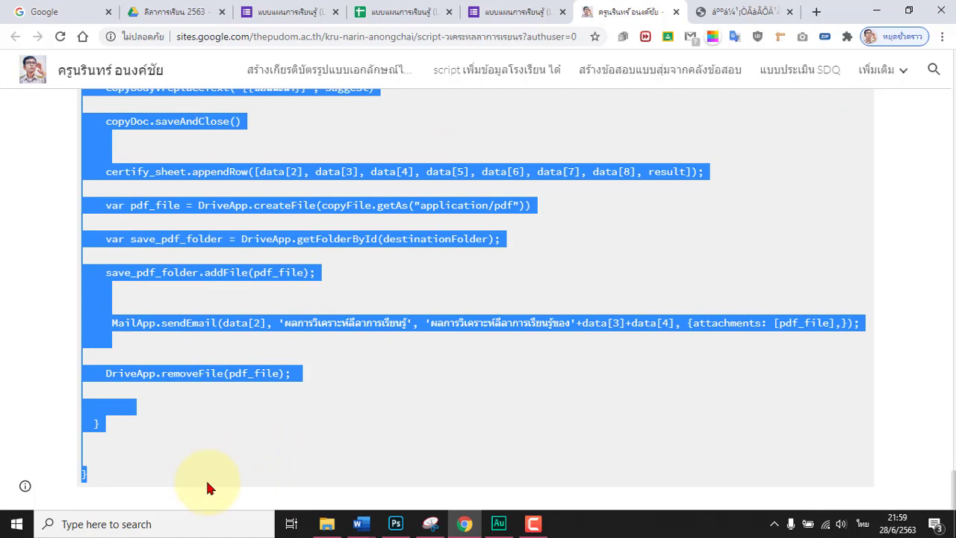
right_click(201, 242)
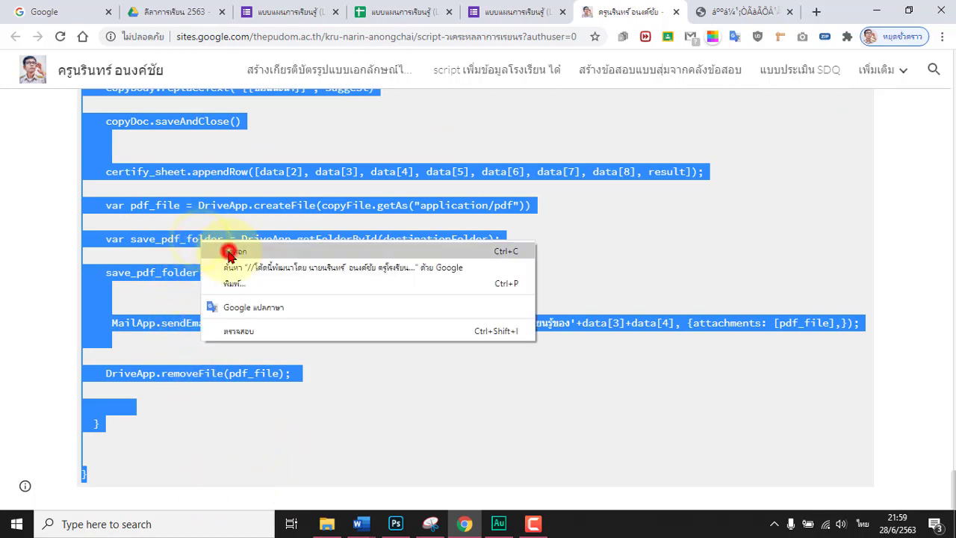
left_click(229, 251)
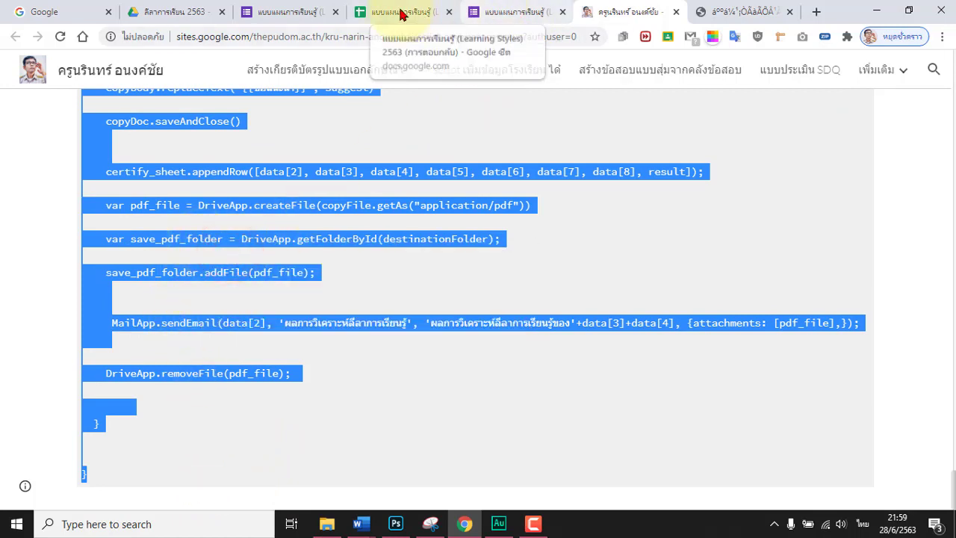
Step: Open the response spreadsheet's script editor and replace the default myFunction code with the copied script as plain text
left_click(401, 12)
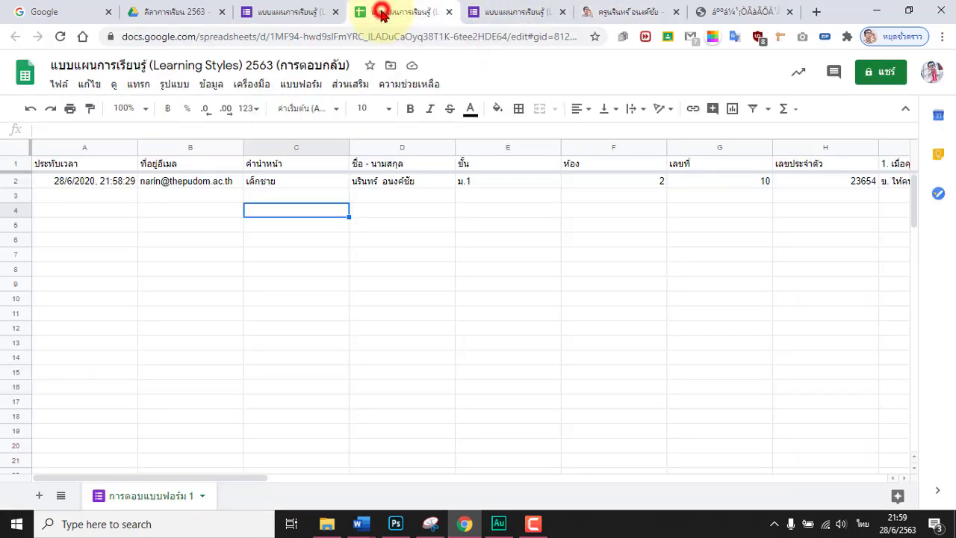
left_click(245, 86)
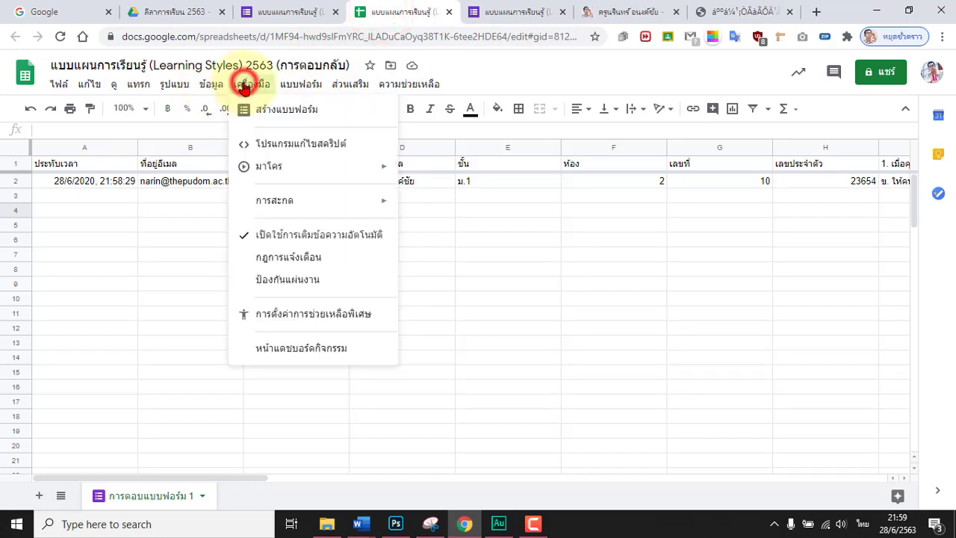
left_click(291, 147)
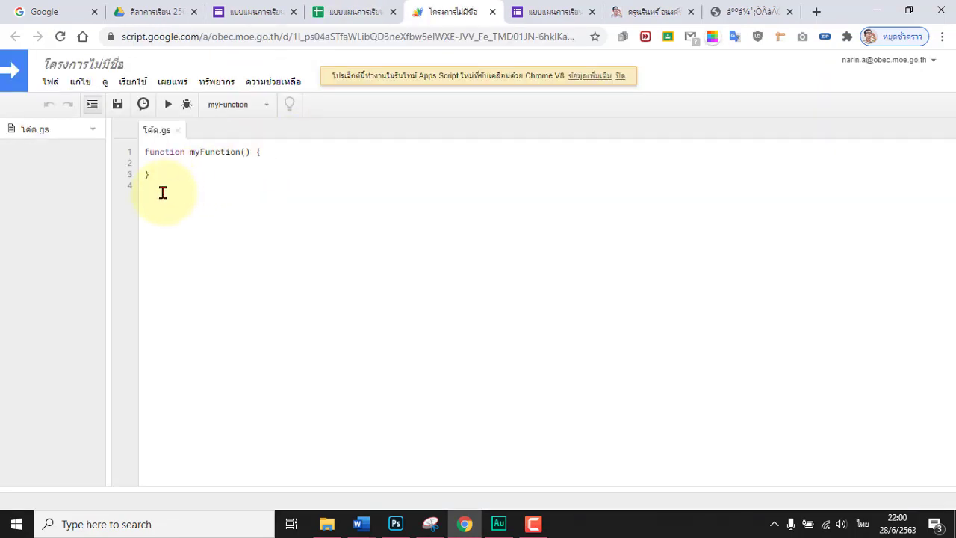
left_click_drag(159, 192, 132, 142)
key("BackSpace")
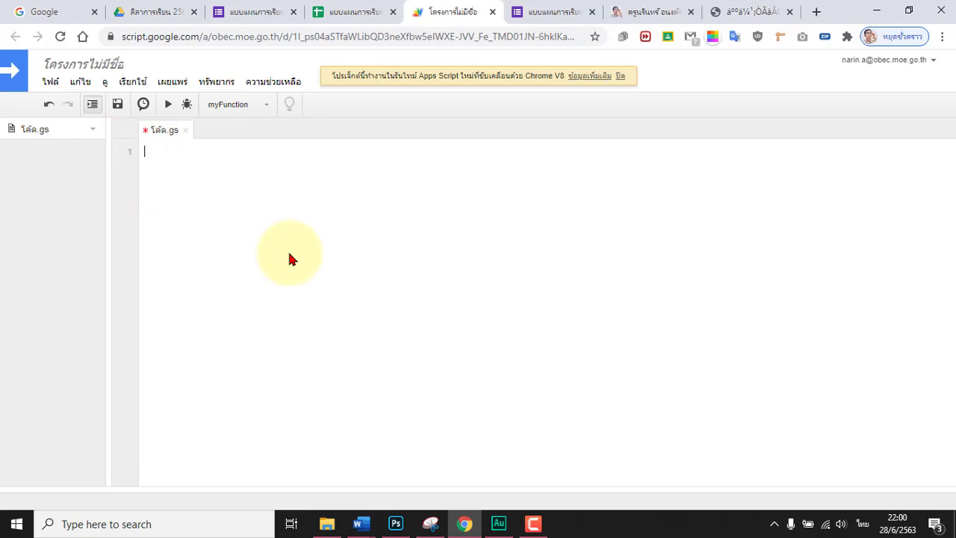
right_click(192, 151)
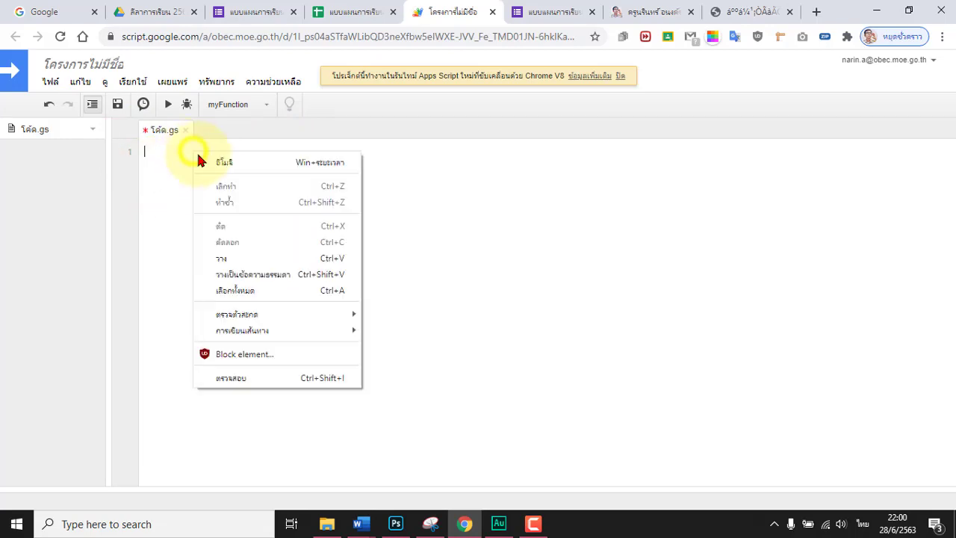
left_click(230, 275)
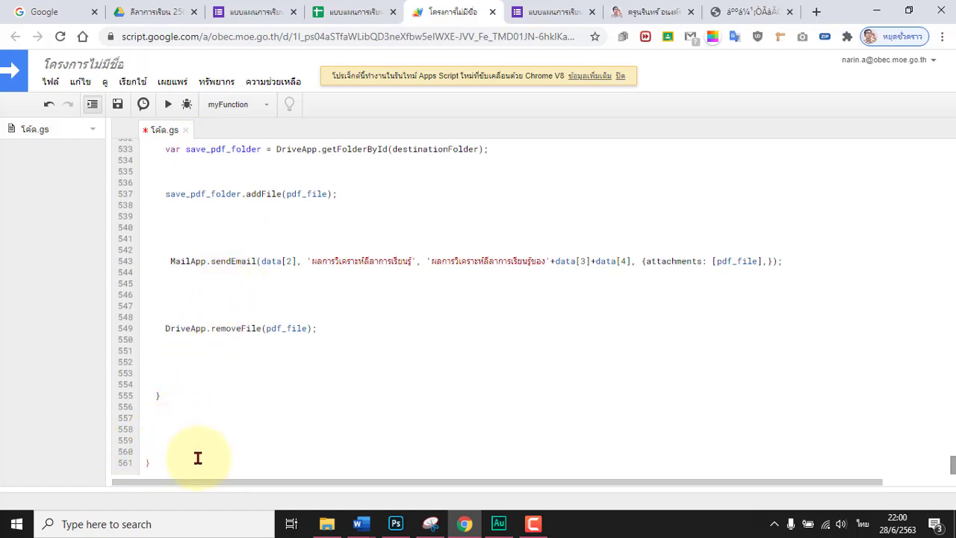
Step: Delete one blank line above the "var copyId = copyFile.getId()" line in the pasted script
scroll(198, 458, "up", 9)
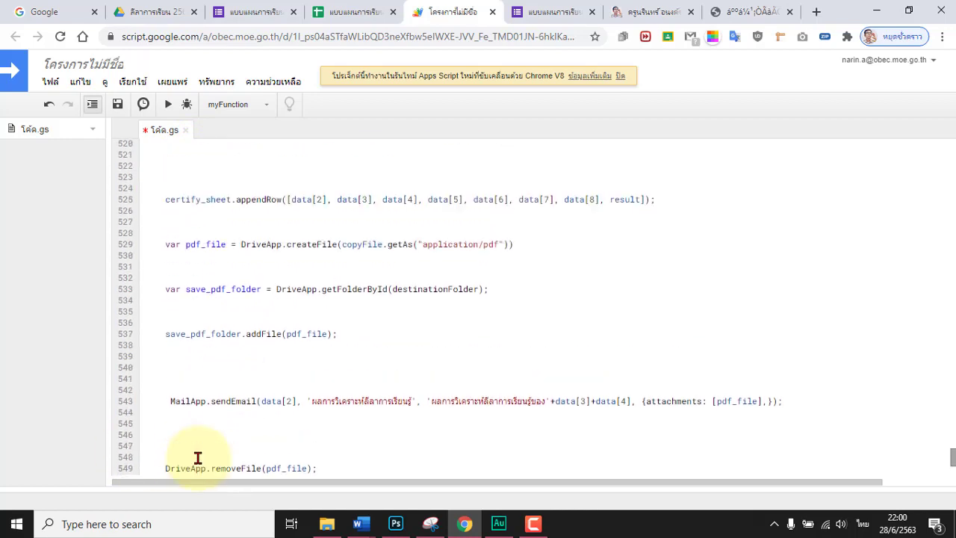
scroll(198, 457, "up", 4)
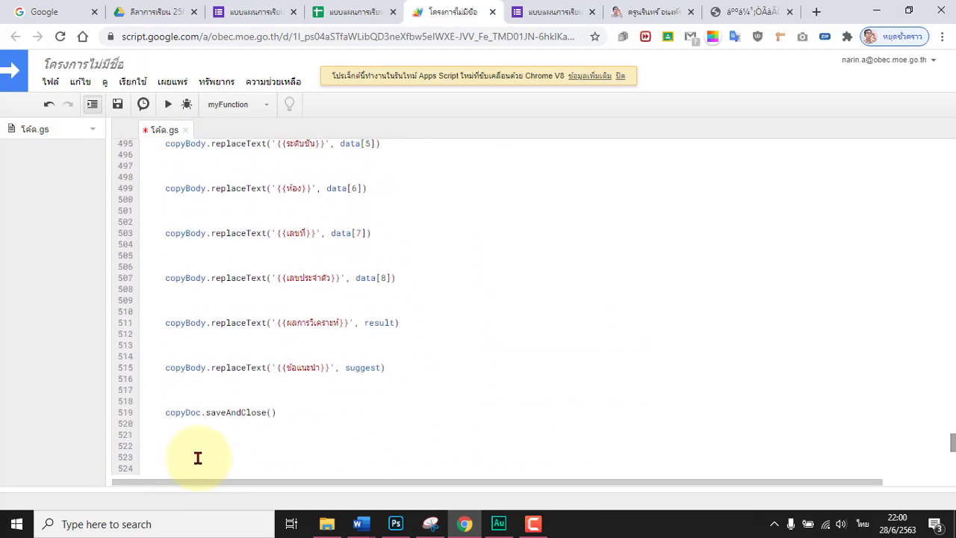
scroll(198, 458, "up", 8)
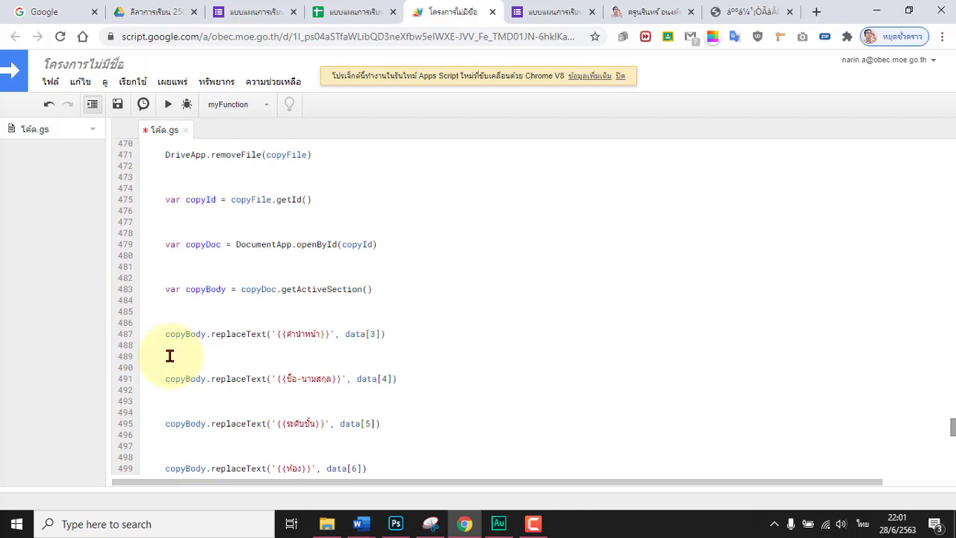
left_click(169, 355)
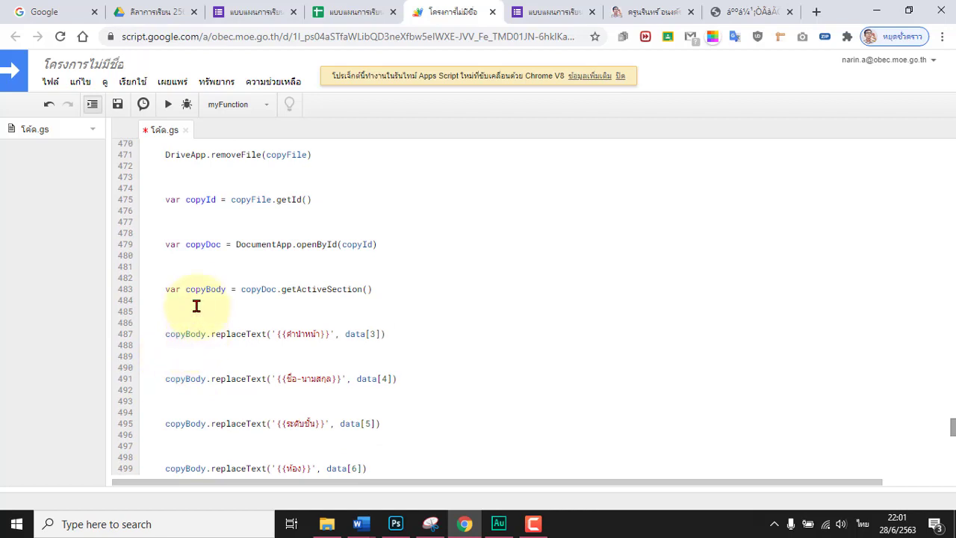
left_click(165, 178)
key("BackSpace")
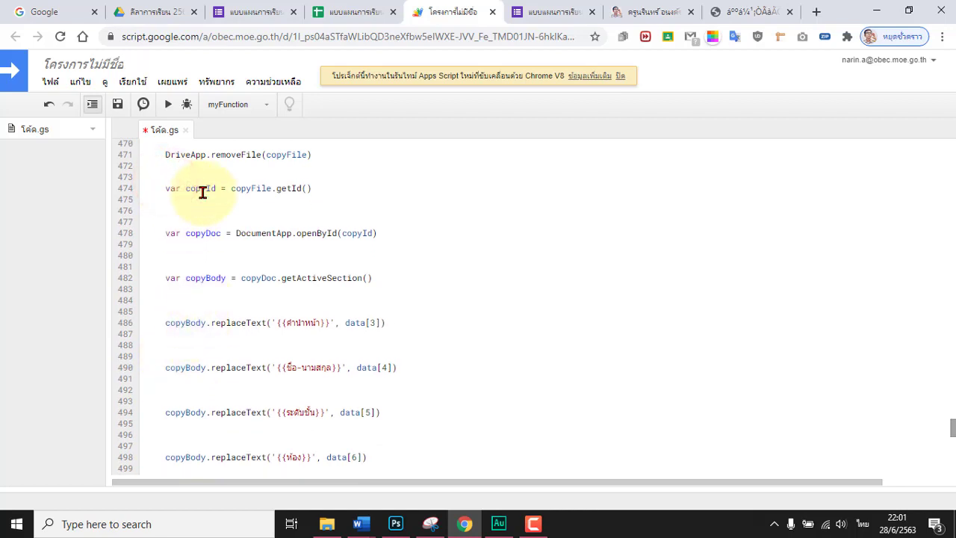
left_click(184, 209)
Step: Return to the start of the script and save the project under the name "ลีลาการเรียนรู้ 2563"
scroll(183, 210, "up", 3)
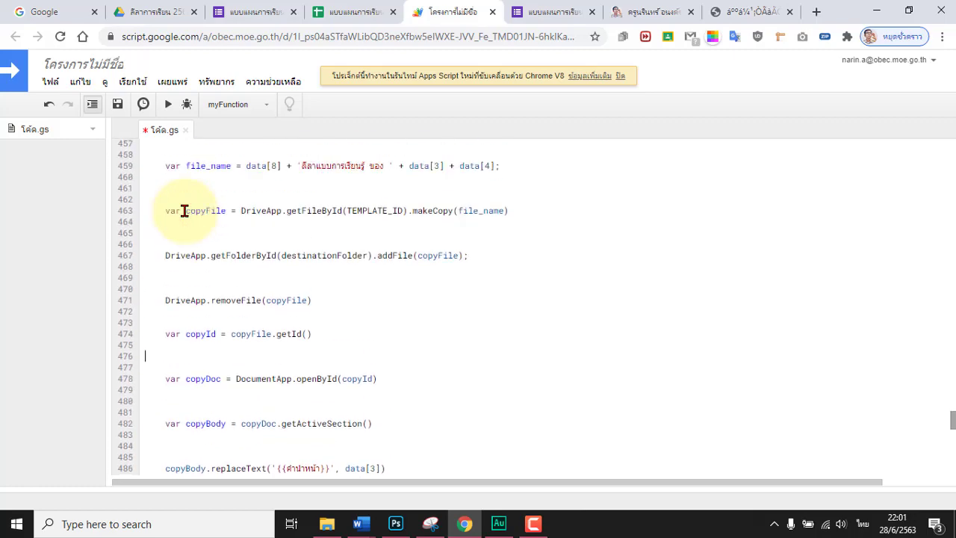
scroll(183, 209, "up", 6)
left_click_drag(952, 420, 948, 145)
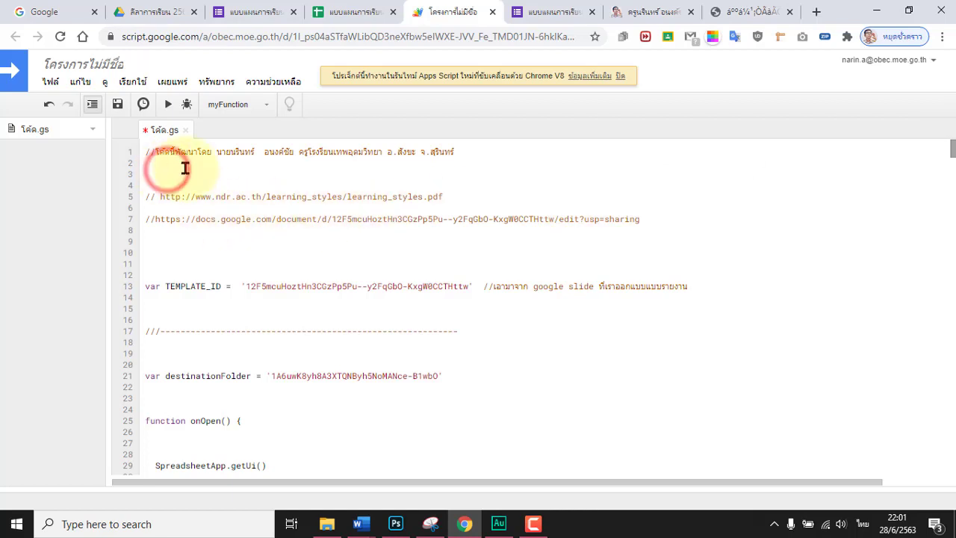
left_click(118, 105)
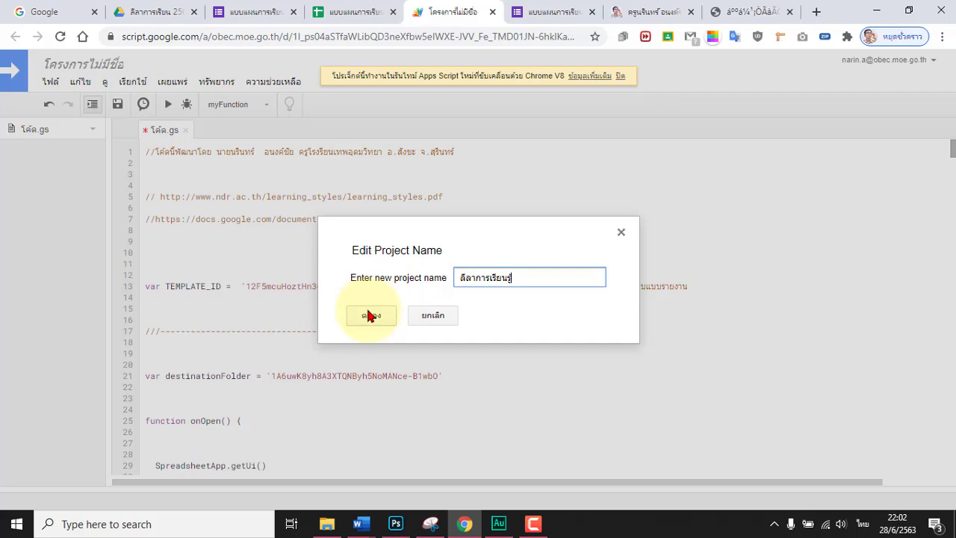
type("25")
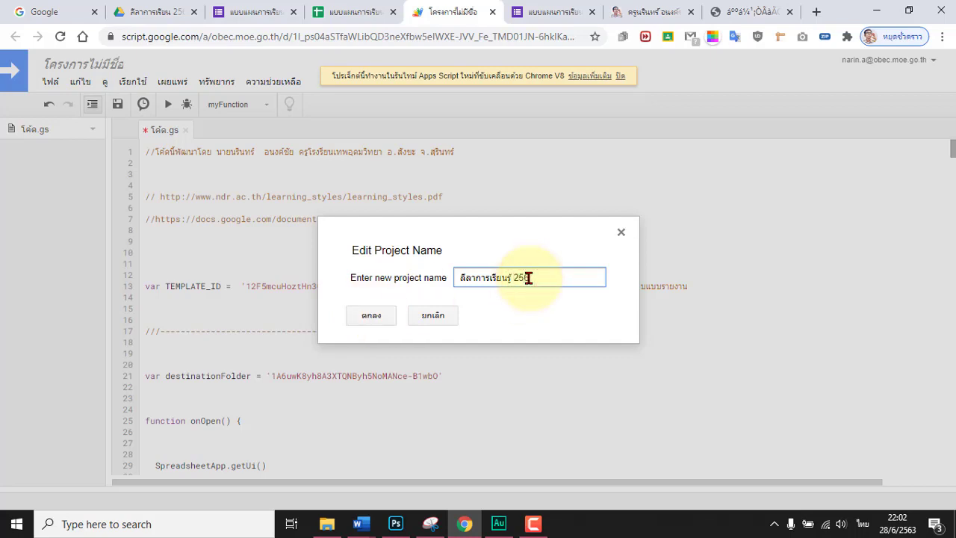
type("63")
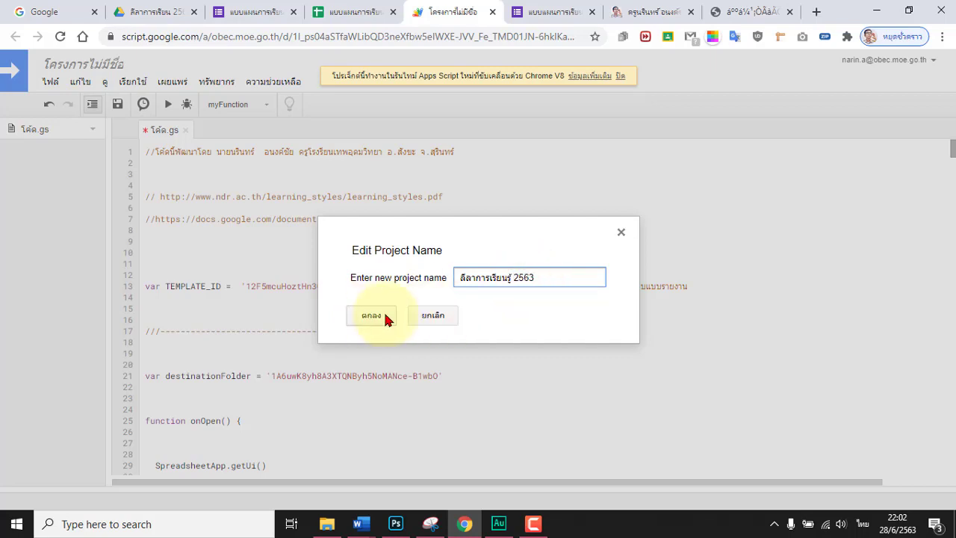
left_click(374, 317)
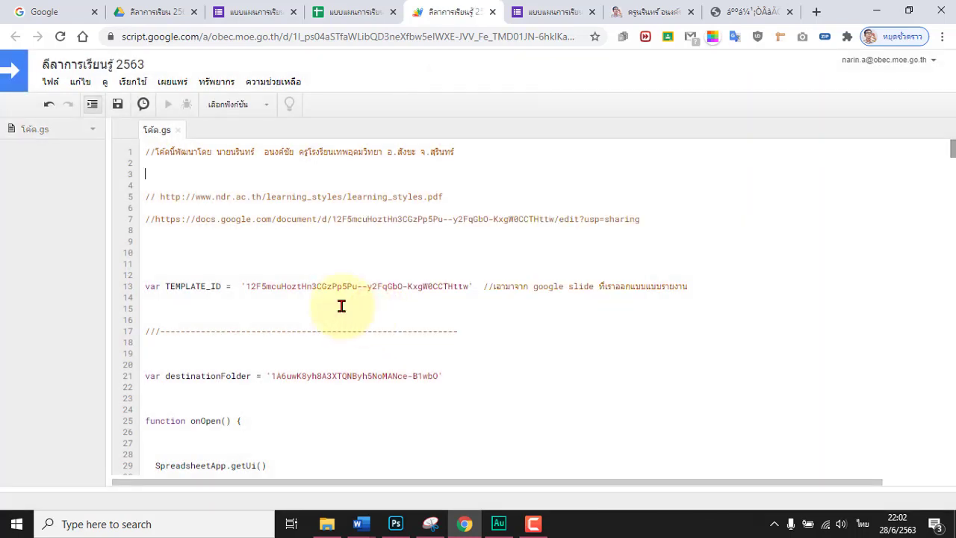
Step: Review the script's opening variables and its onOpen, showAlert and showPrompt functions
scroll(333, 315, "down", 3)
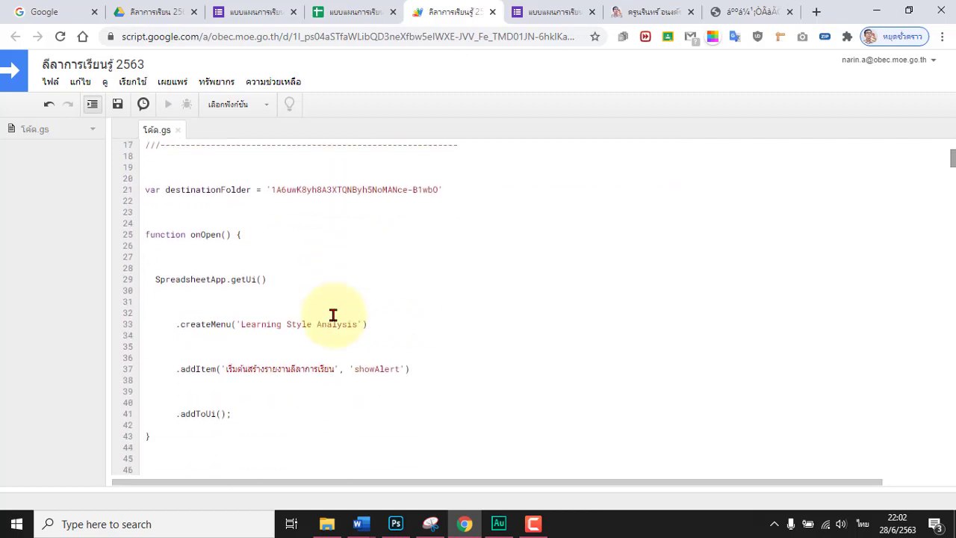
scroll(333, 315, "down", 3)
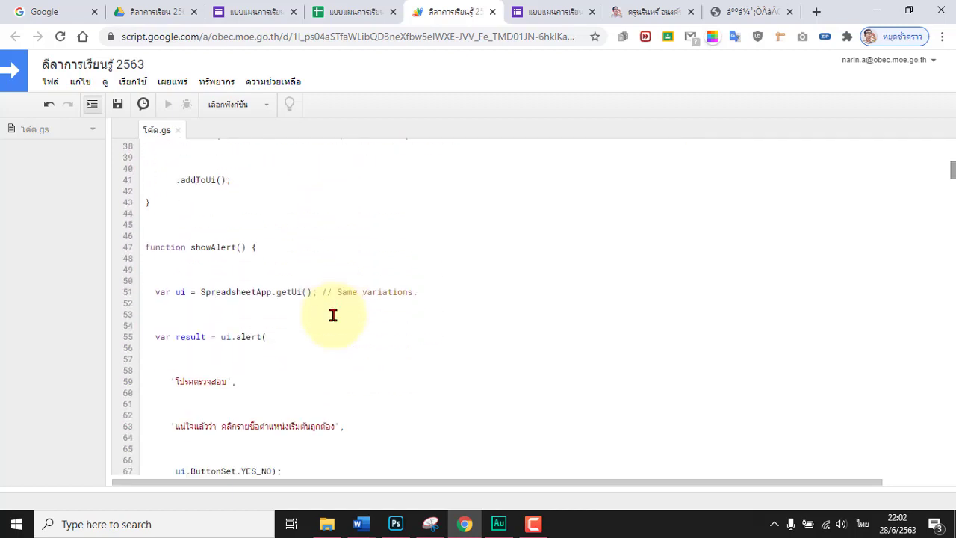
scroll(333, 315, "down", 3)
scroll(320, 341, "up", 3)
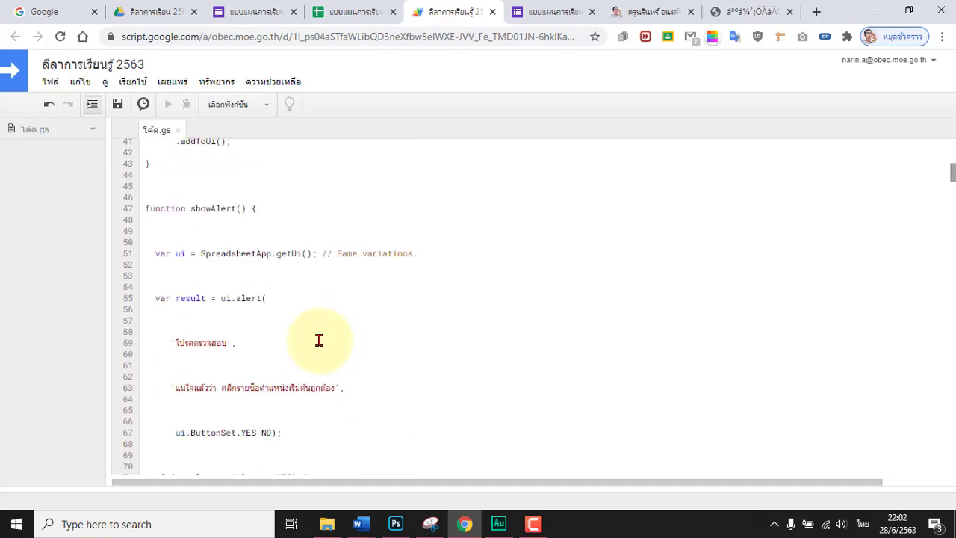
scroll(319, 340, "down", 1)
scroll(319, 340, "down", 8)
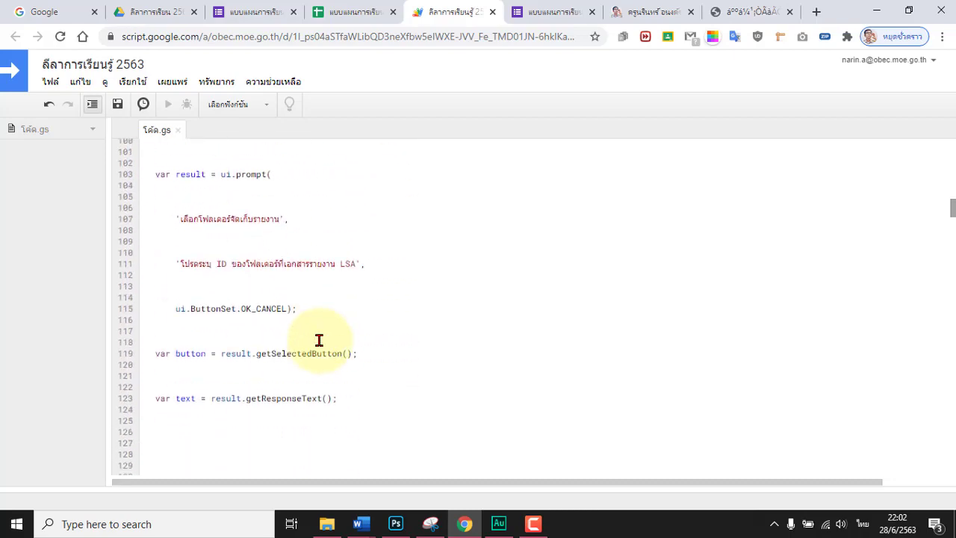
scroll(319, 340, "down", 3)
scroll(319, 339, "up", 10)
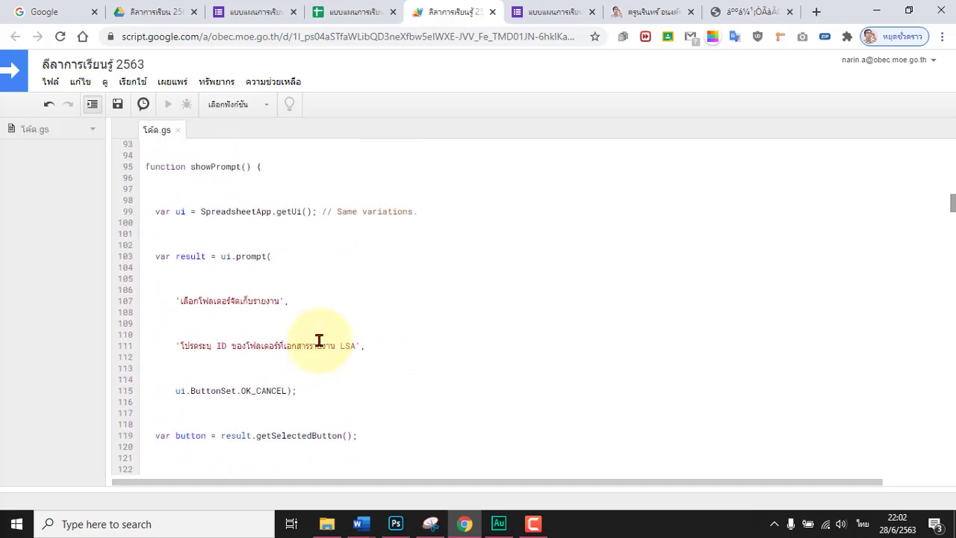
scroll(319, 340, "up", 7)
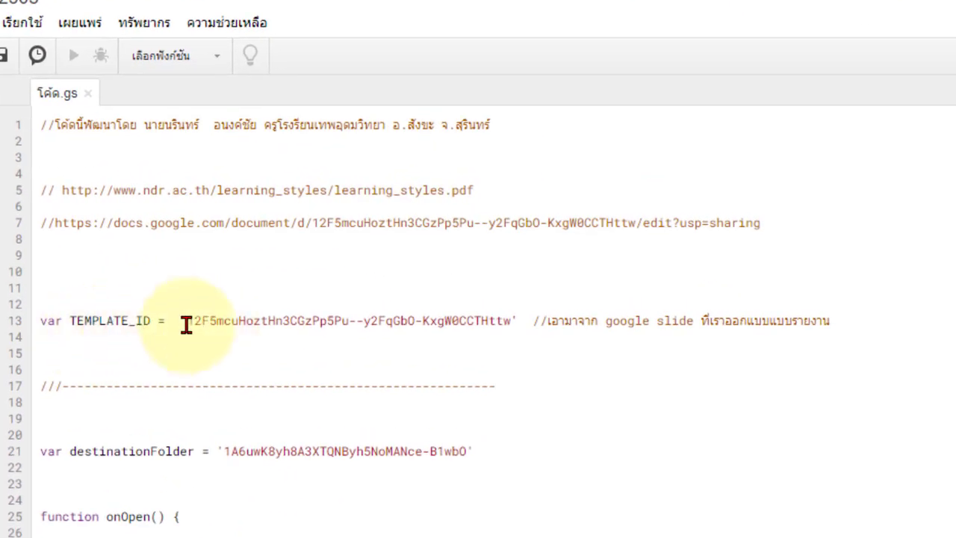
Step: Change "google slide" to "google doc" in the comment beside TEMPLATE_ID on line 13 and save the script
left_click(238, 321)
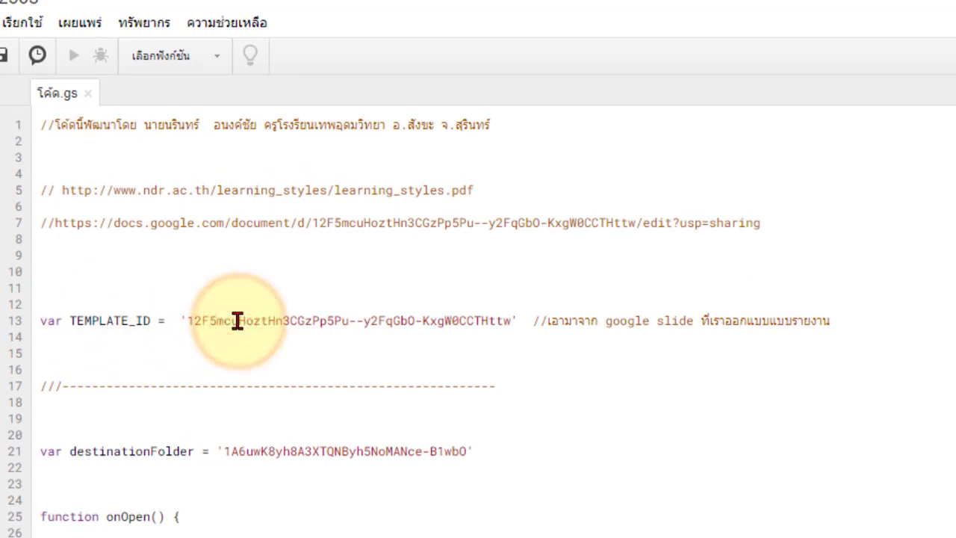
left_click_drag(657, 320, 695, 316)
key("BackSpace")
key("BackSpace")
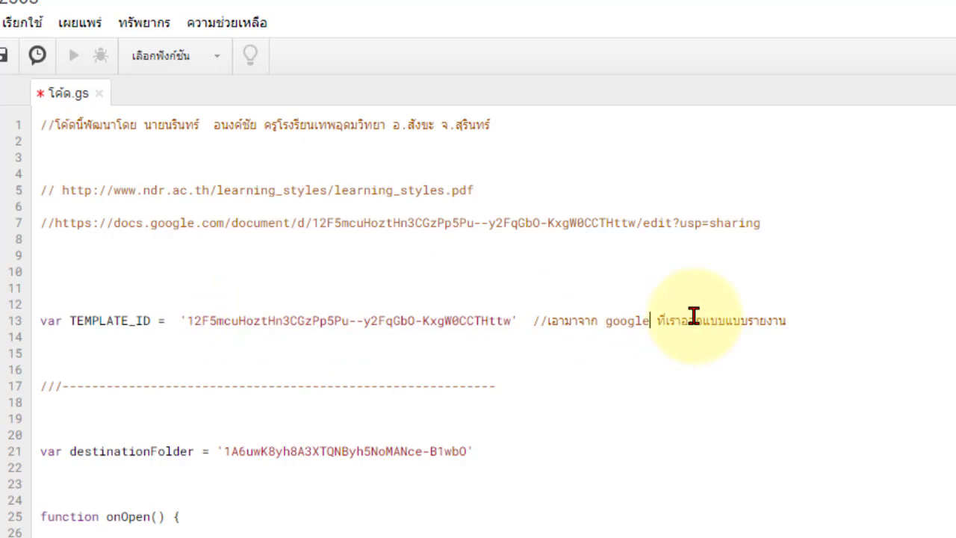
type("ก")
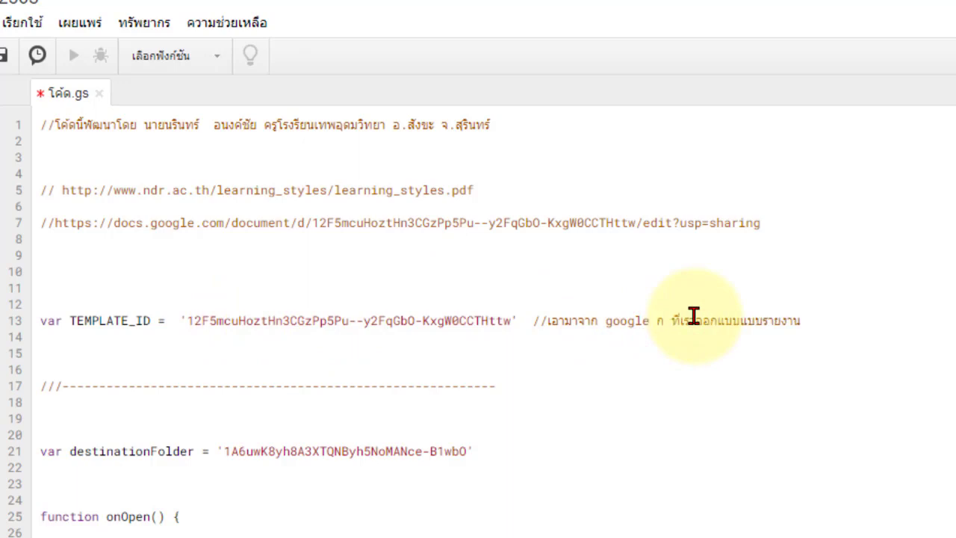
key("BackSpace")
type("do")
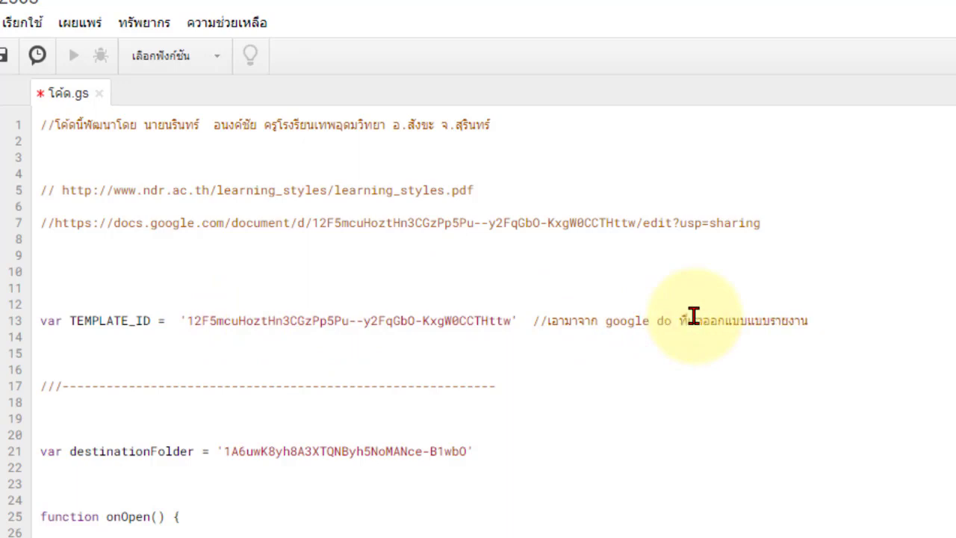
type("c")
left_click(2, 55)
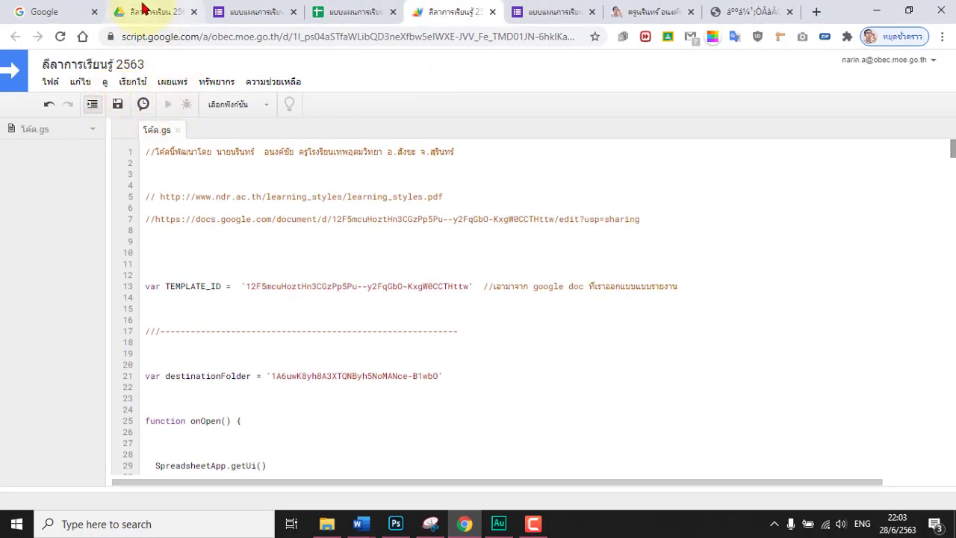
Step: Open the document "สำเนาของ เทมเพลตลีลาแบบการเรียนรู้" from the "ลีลาการเรียน 2563" Drive folder
left_click(140, 11)
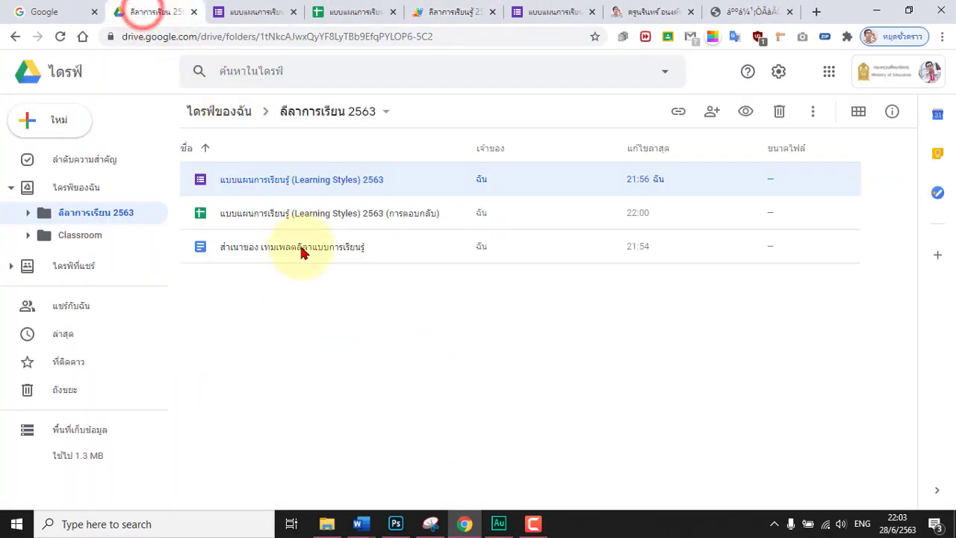
left_click(241, 249)
double_click(240, 249)
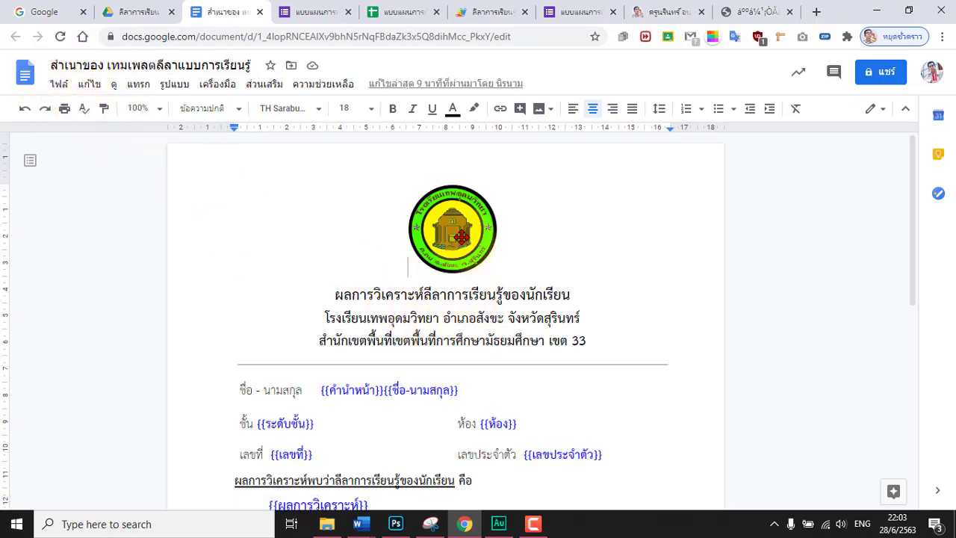
Step: Look up the image replacement options for the school logo above the report title
left_click(461, 236)
right_click(463, 234)
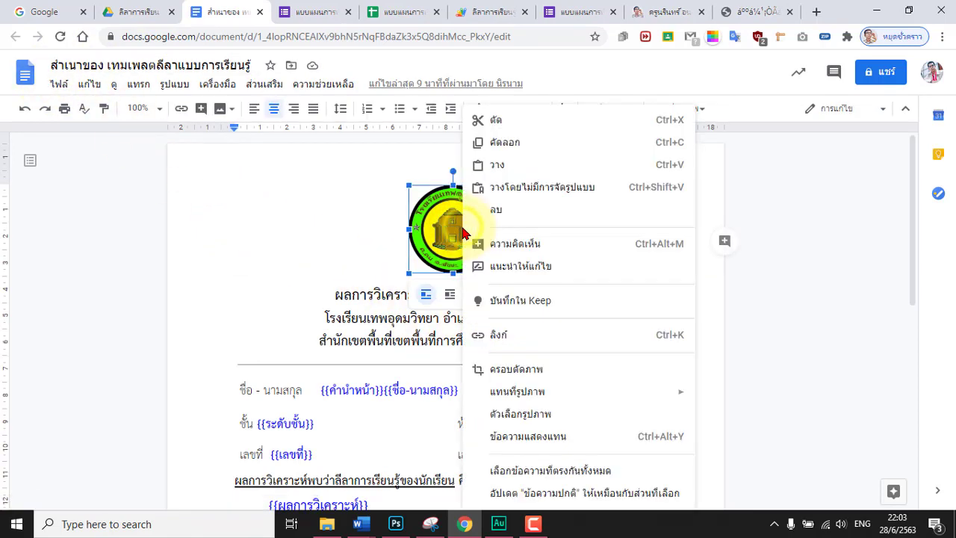
mouse_move(604, 391)
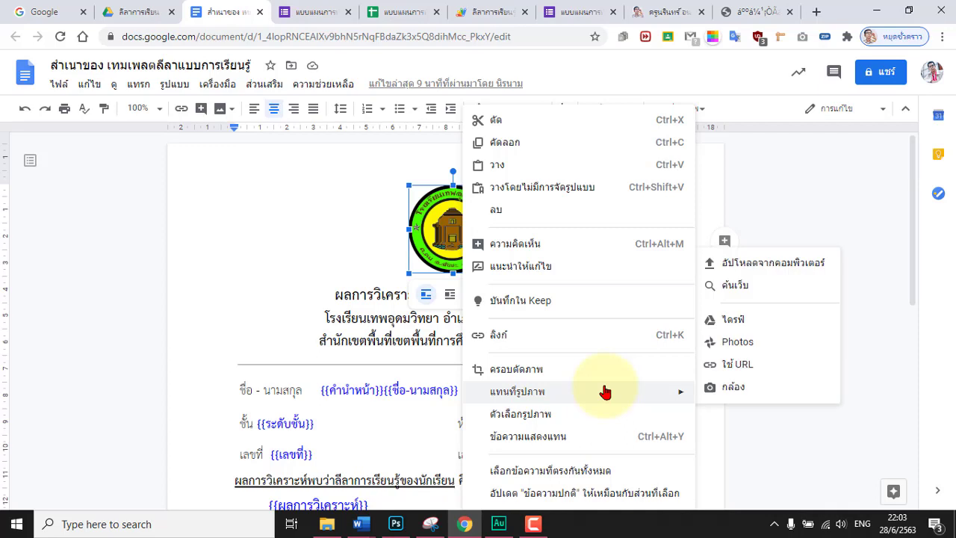
left_click(340, 298)
Step: Examine the template's placeholder fields for student details, analysis result and advice, and its teacher signature block
scroll(359, 321, "down", 2)
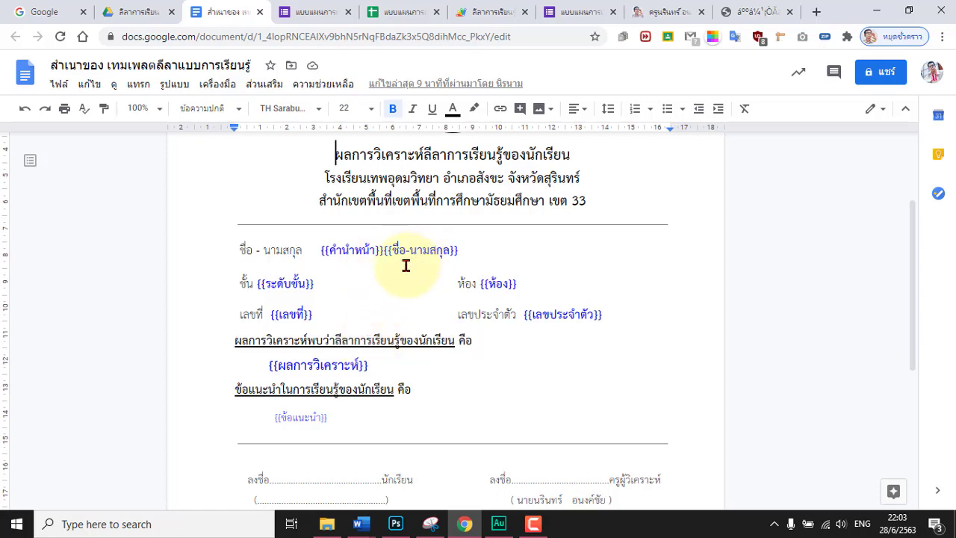
scroll(366, 277, "down", 1)
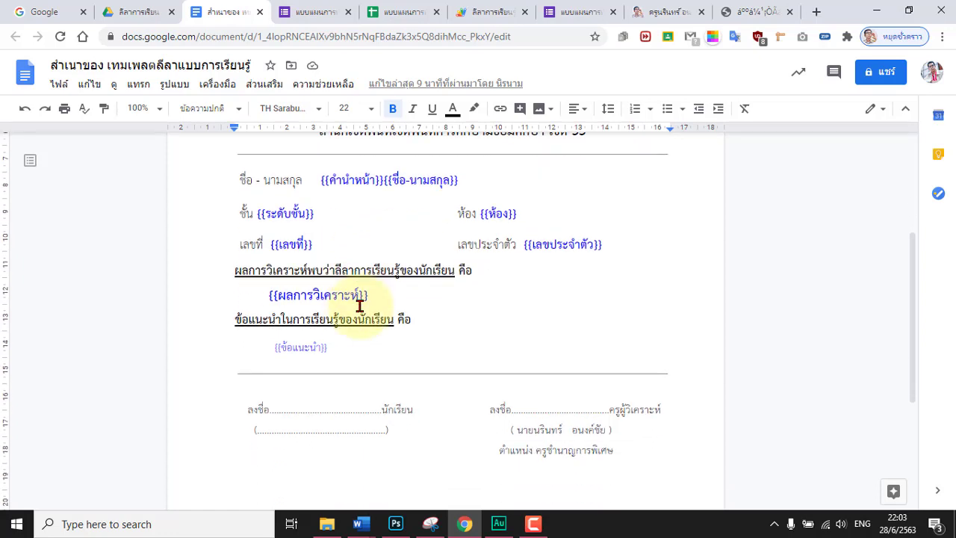
left_click(314, 292)
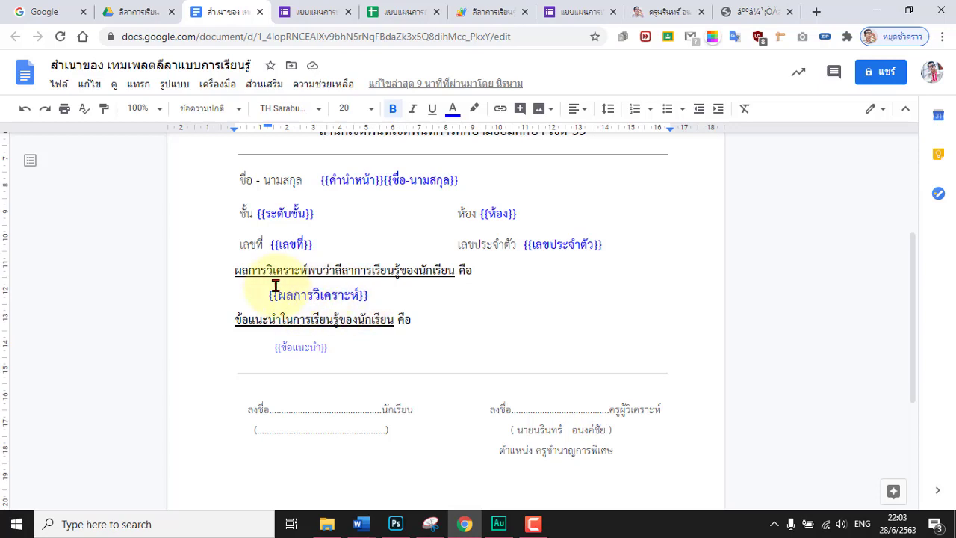
left_click(327, 228)
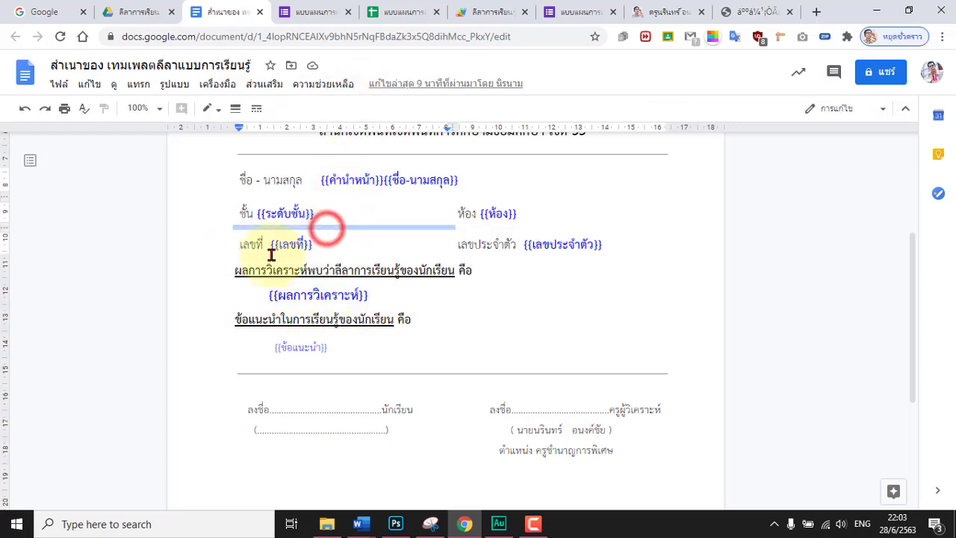
left_click(335, 249)
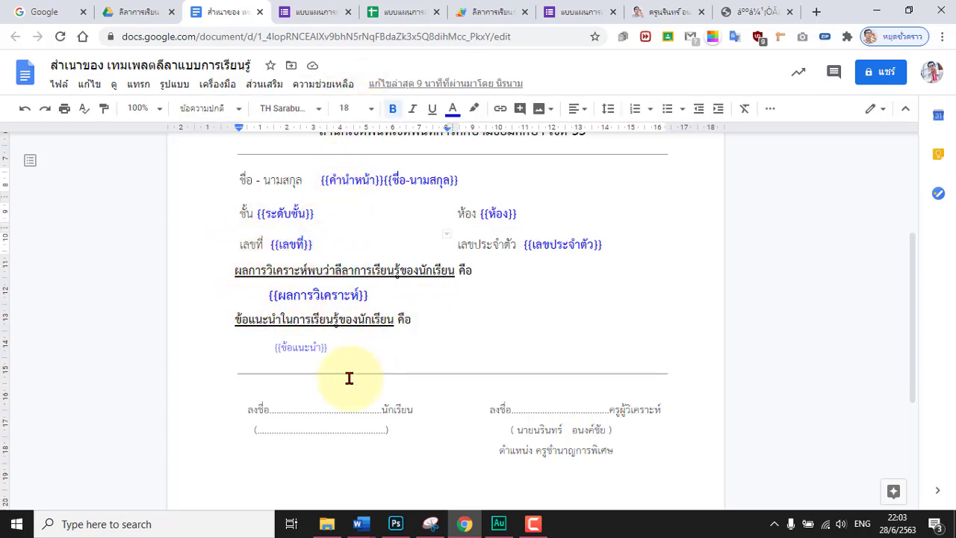
scroll(380, 378, "down", 3)
left_click(534, 222)
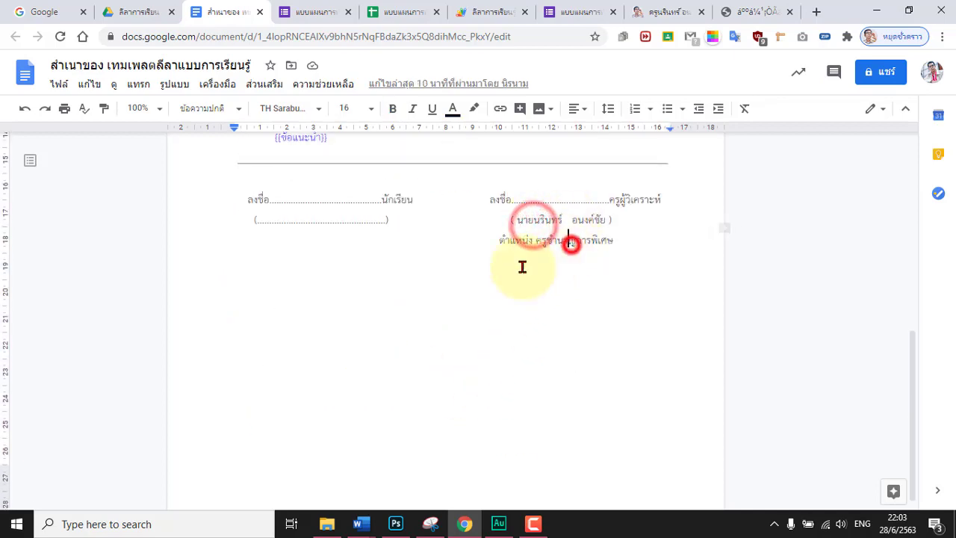
scroll(452, 305, "up", 7)
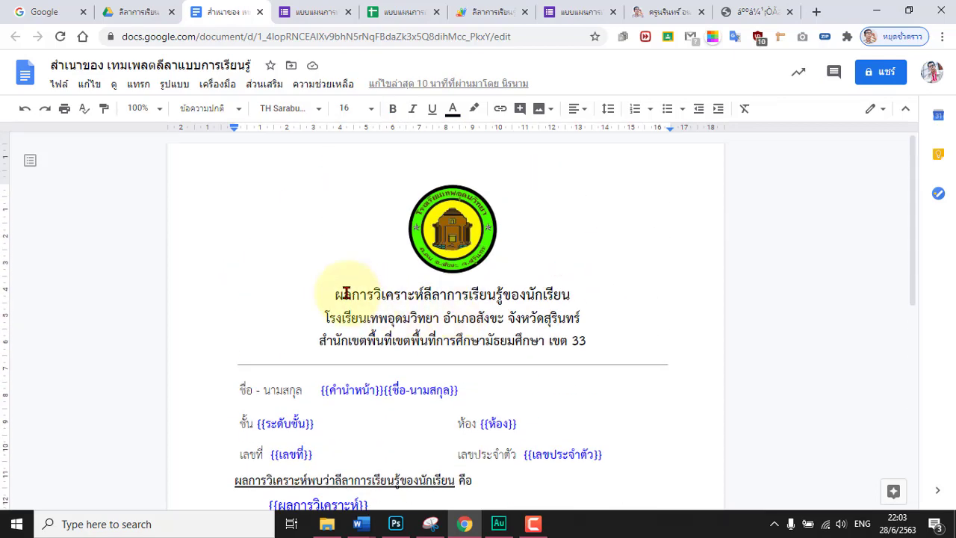
left_click(263, 37)
left_click(261, 37)
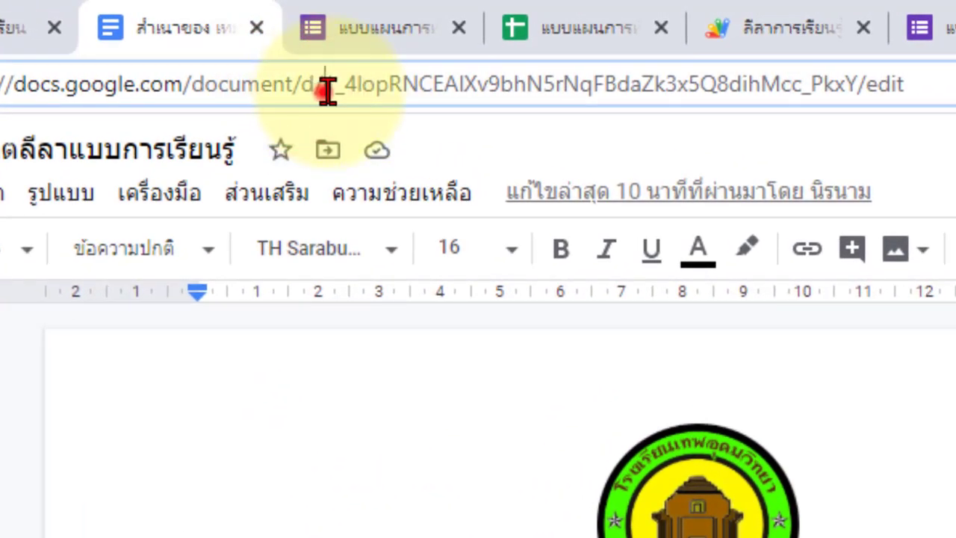
left_click_drag(325, 85, 849, 84)
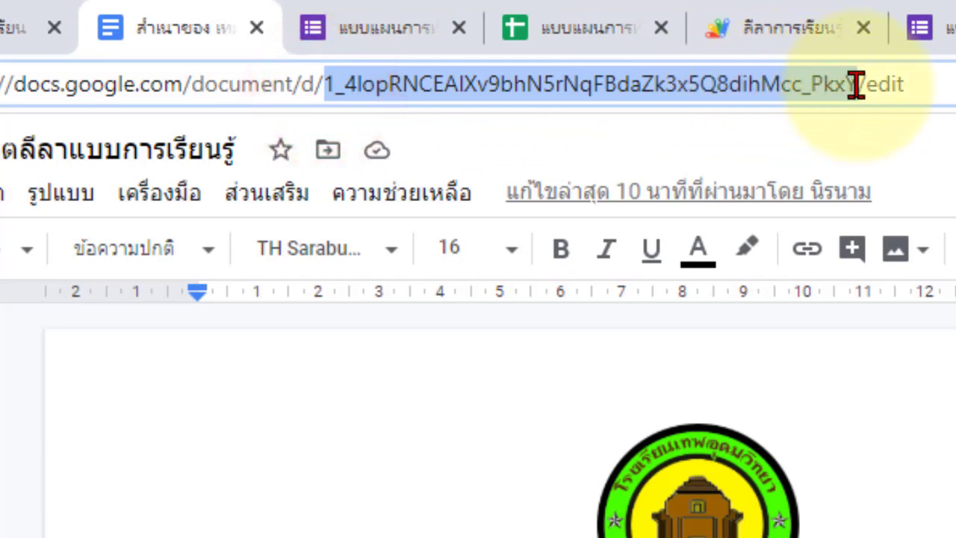
right_click(645, 84)
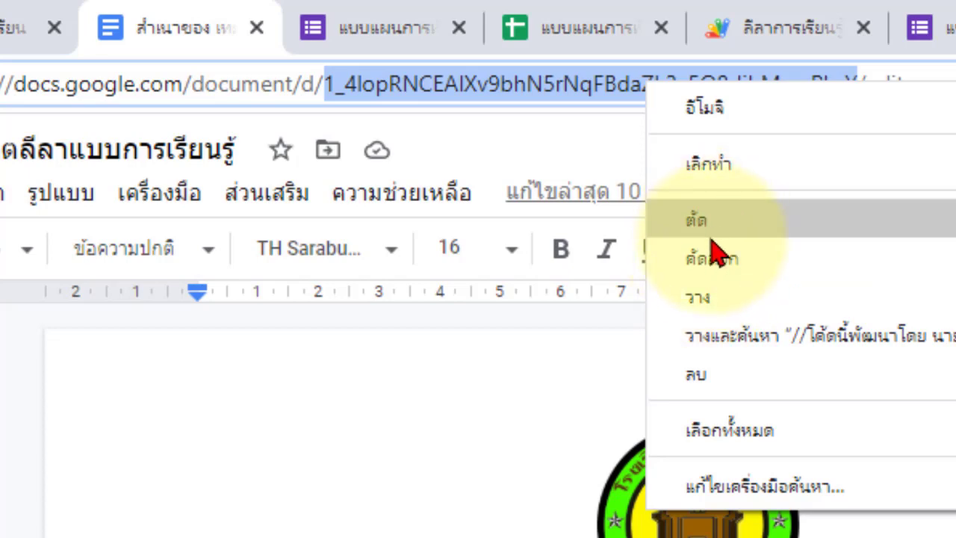
left_click(371, 84)
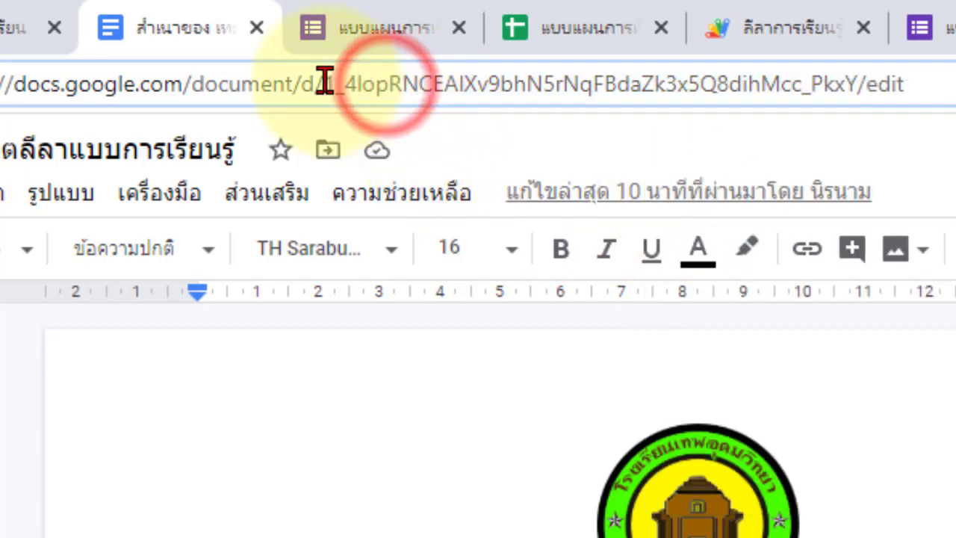
Step: Copy the template document's ID from its web address, between "/d/" and "/edit", and return to the script project
left_click_drag(323, 84, 857, 90)
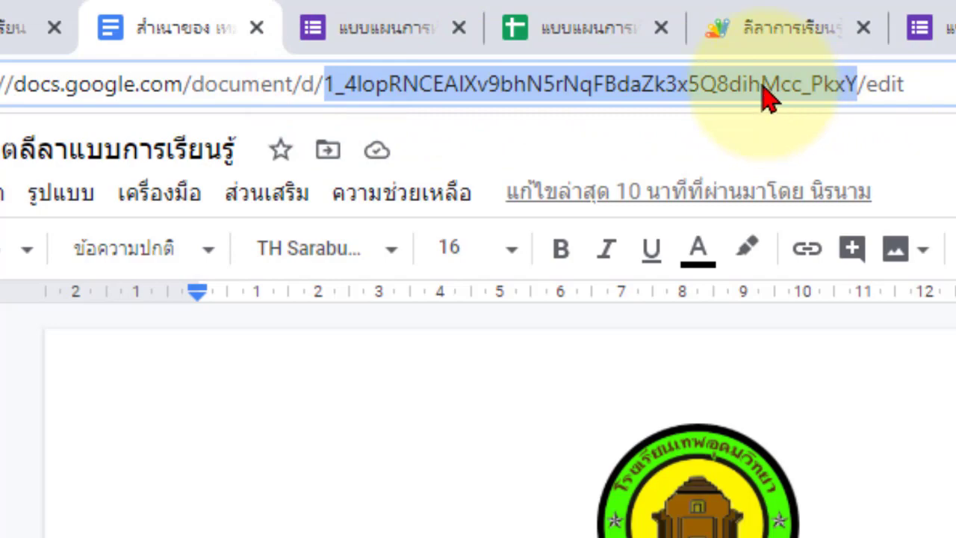
right_click(762, 84)
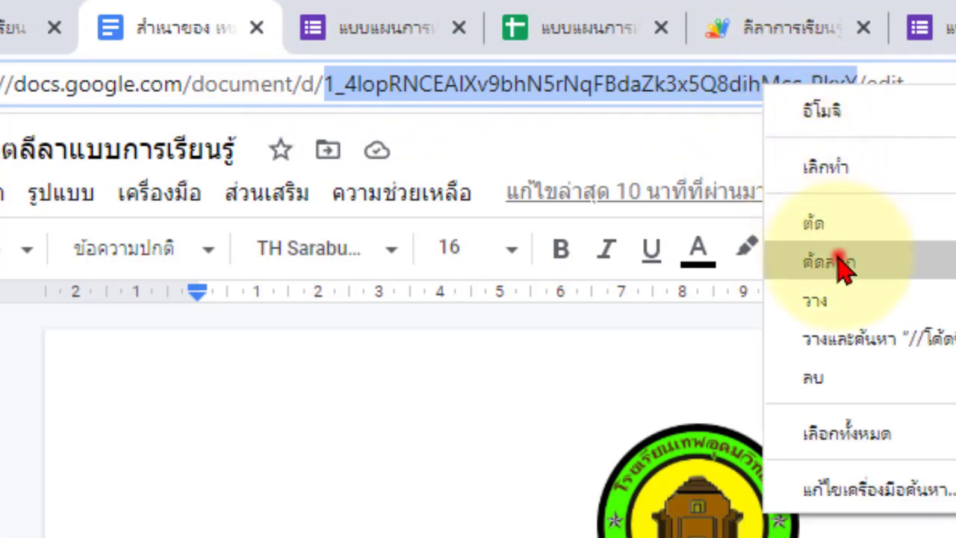
left_click(842, 252)
left_click(687, 23)
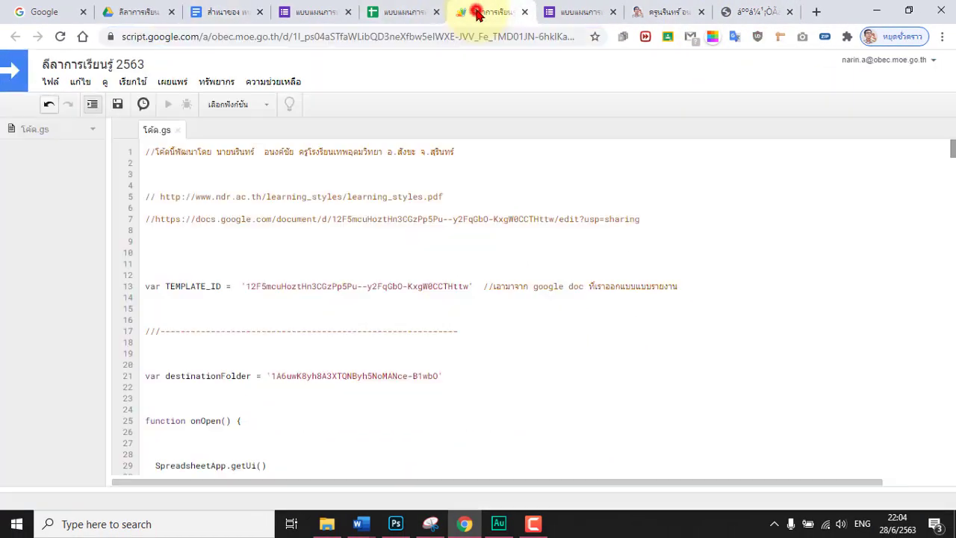
Step: Replace the TEMPLATE_ID value on line 13 with the copied template document ID and save the script
left_click_drag(278, 286, 248, 284)
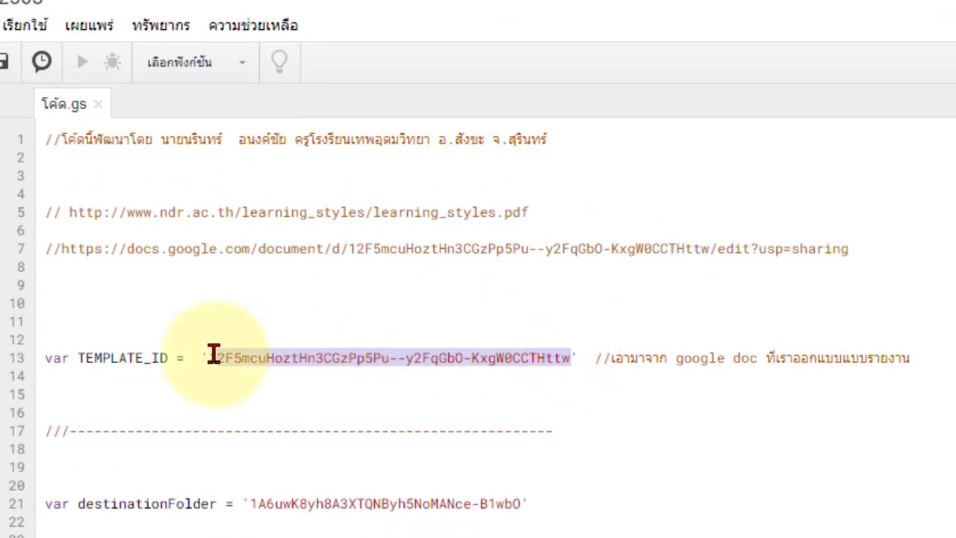
key("BackSpace")
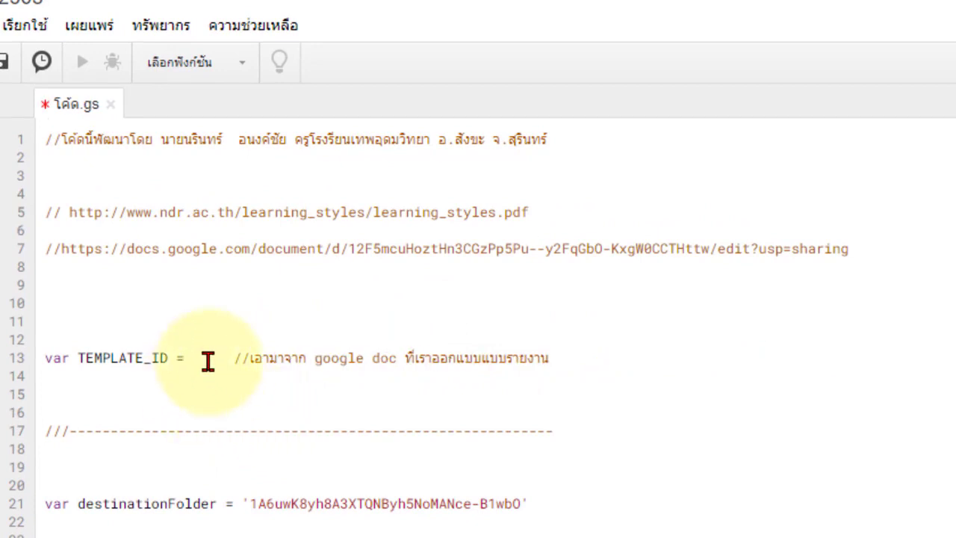
right_click(209, 358)
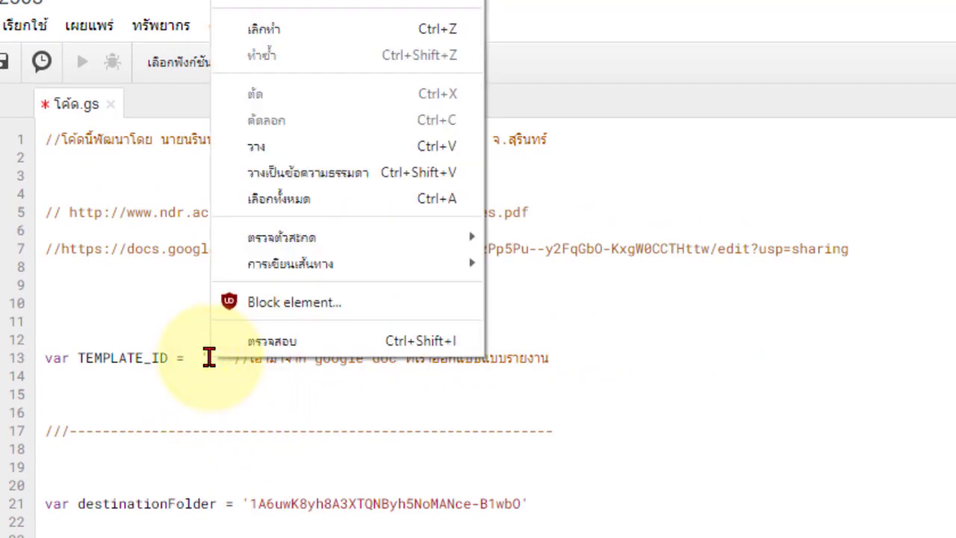
left_click(256, 146)
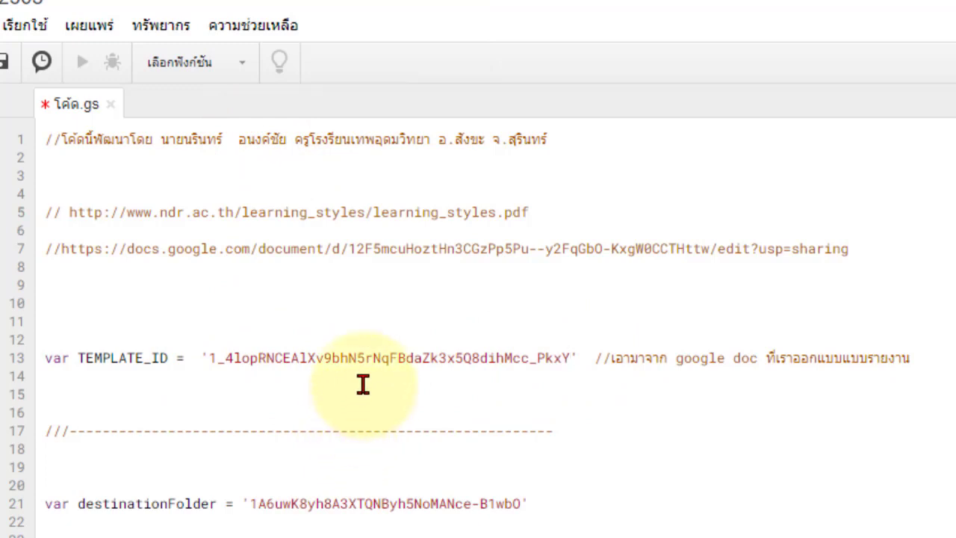
left_click(5, 64)
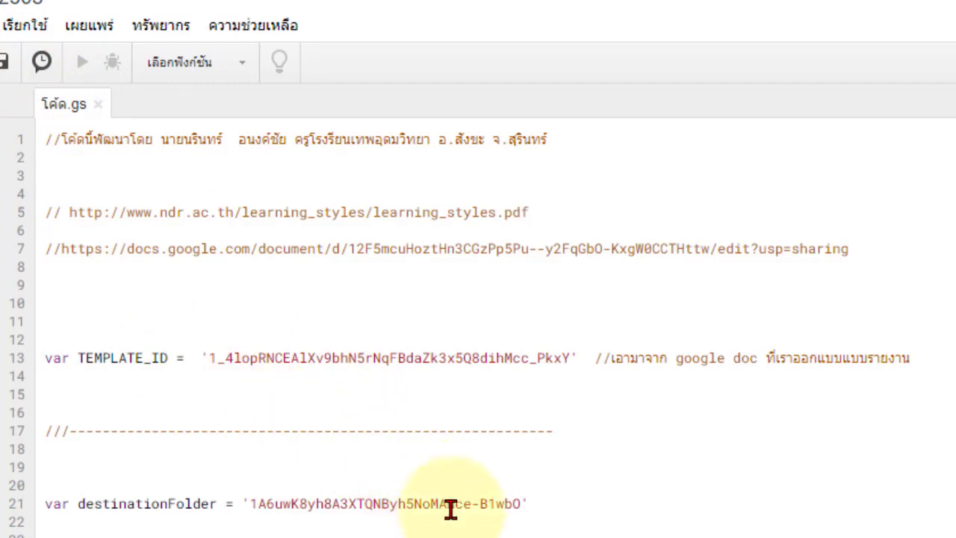
Step: Clear the destinationFolder value on line 21, leaving only the empty quotes, and save the script
scroll(450, 507, "down", 3)
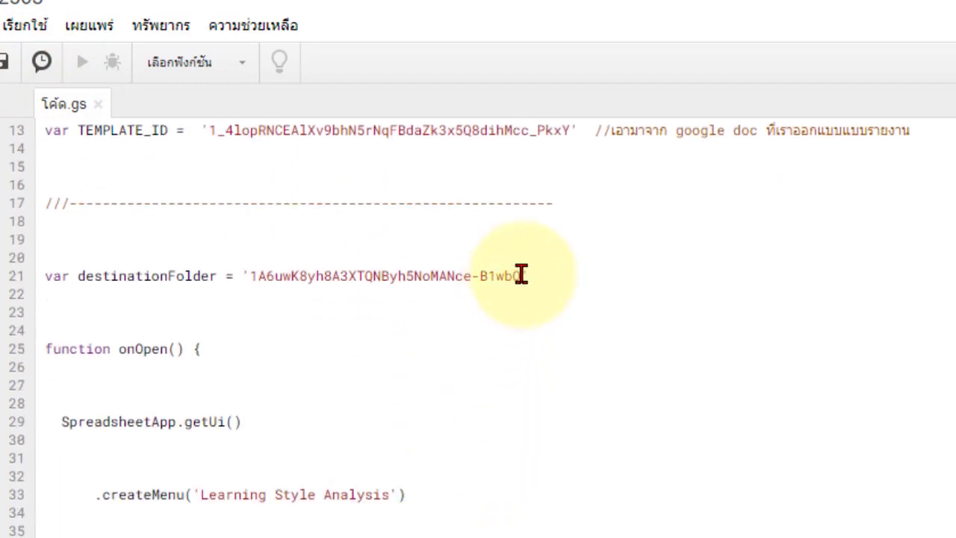
left_click_drag(521, 275, 250, 274)
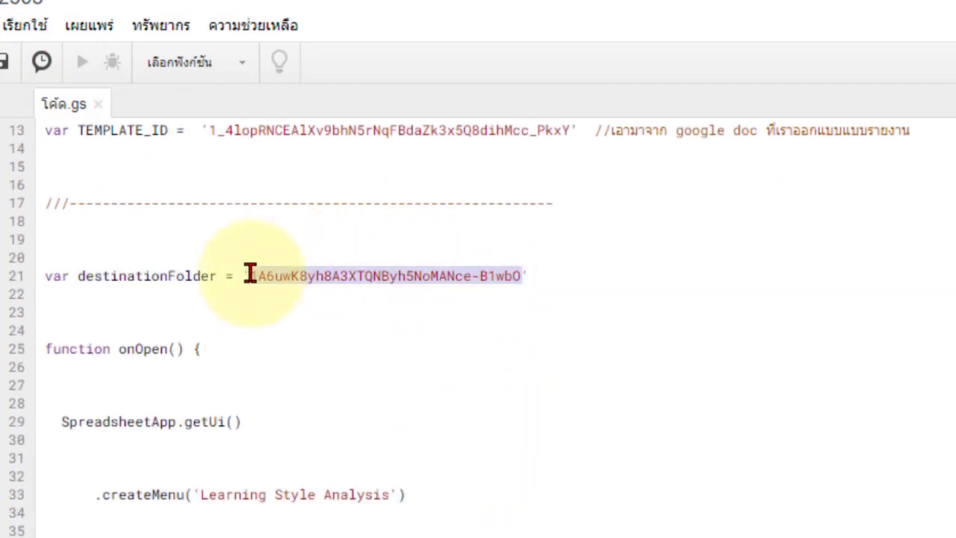
key("BackSpace")
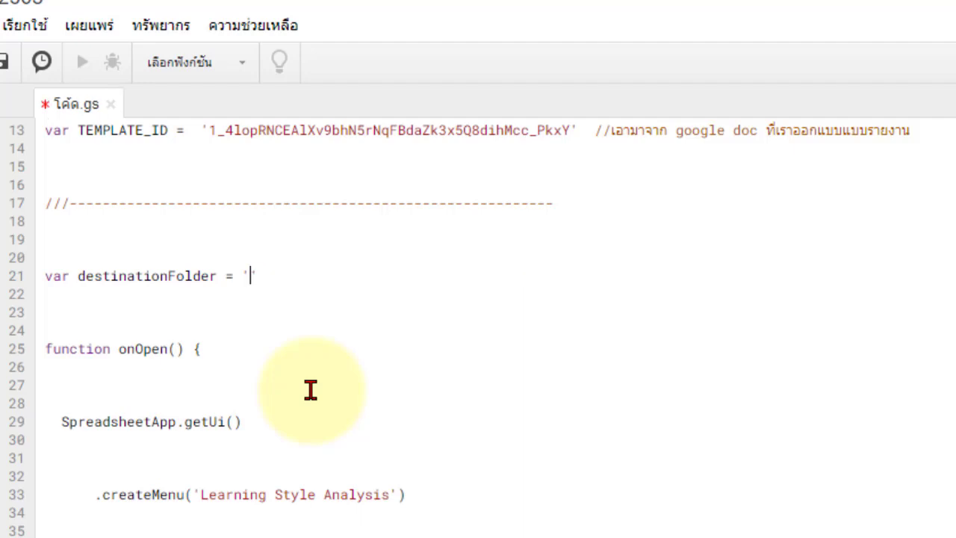
left_click(274, 267)
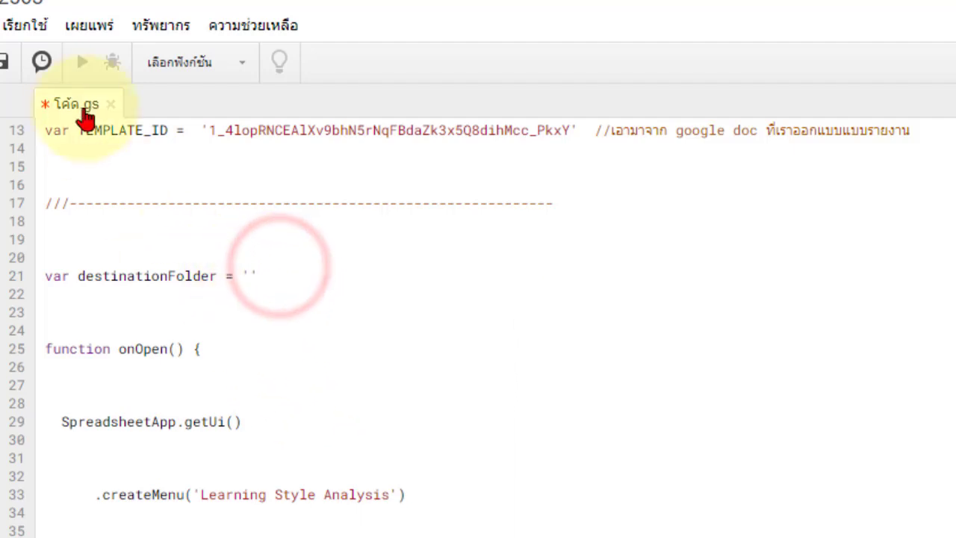
left_click(3, 61)
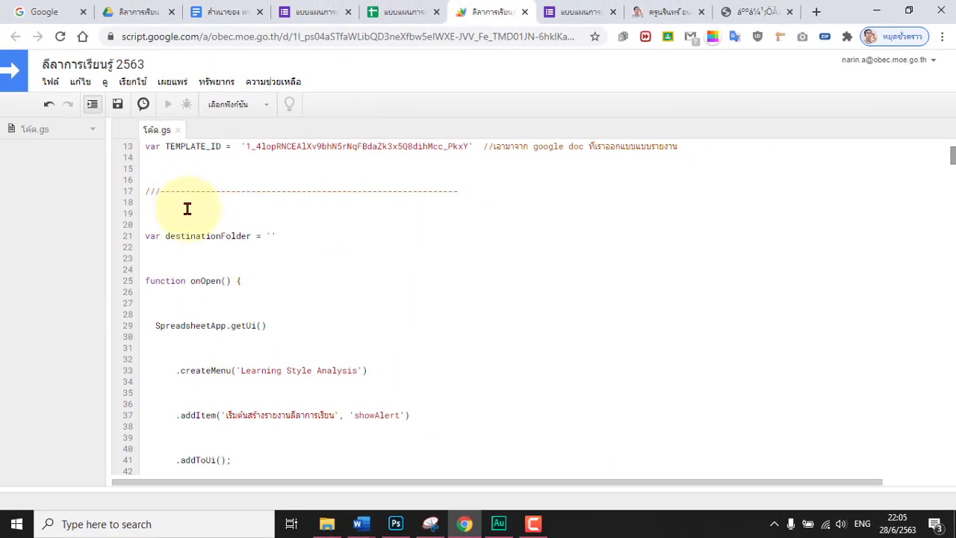
Step: Go back to the form's response spreadsheet and reload it to load the script's custom commands
scroll(295, 333, "down", 3)
scroll(314, 299, "up", 5)
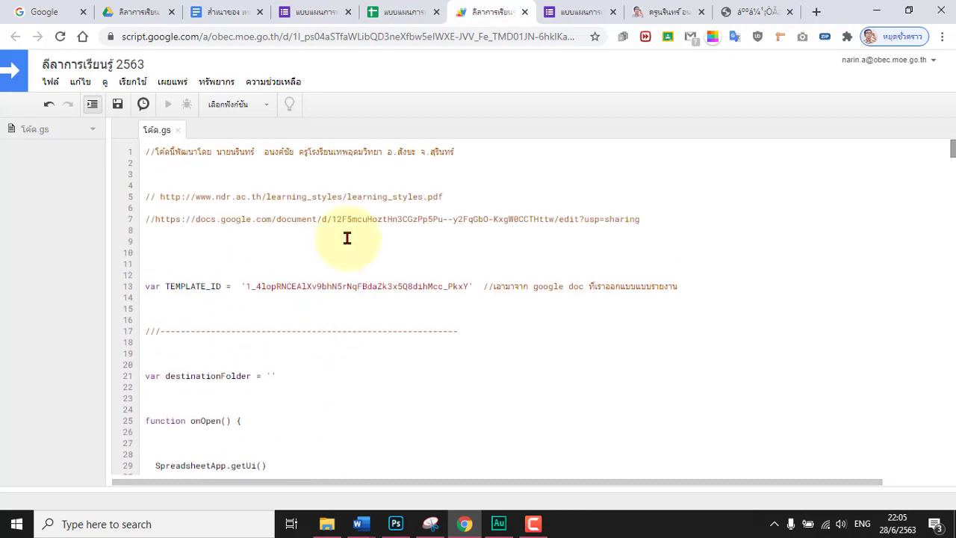
left_click(396, 14)
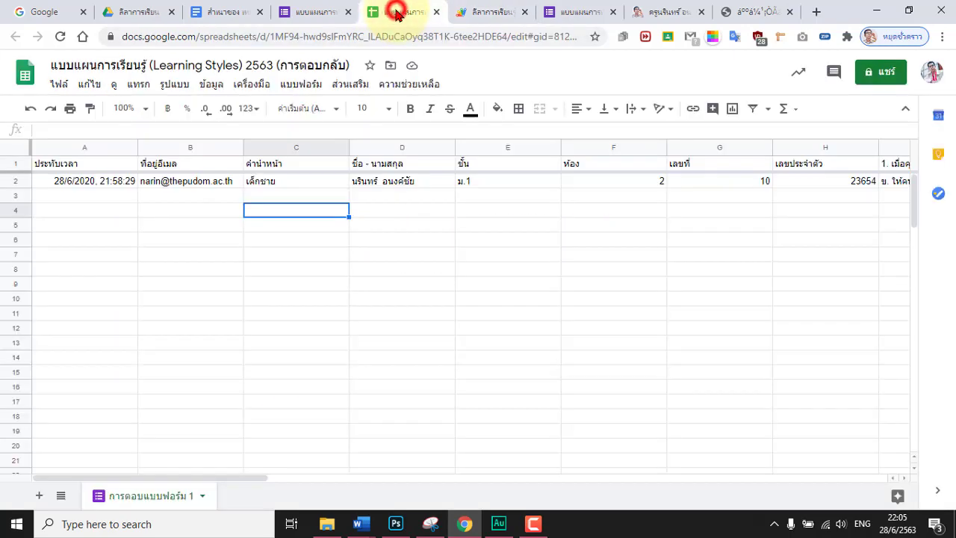
left_click(467, 12)
left_click(396, 13)
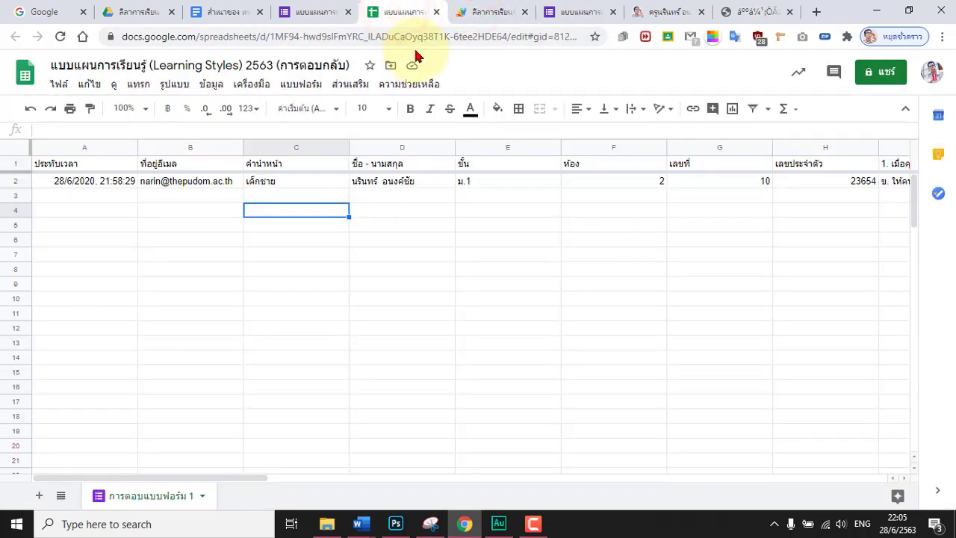
left_click(61, 38)
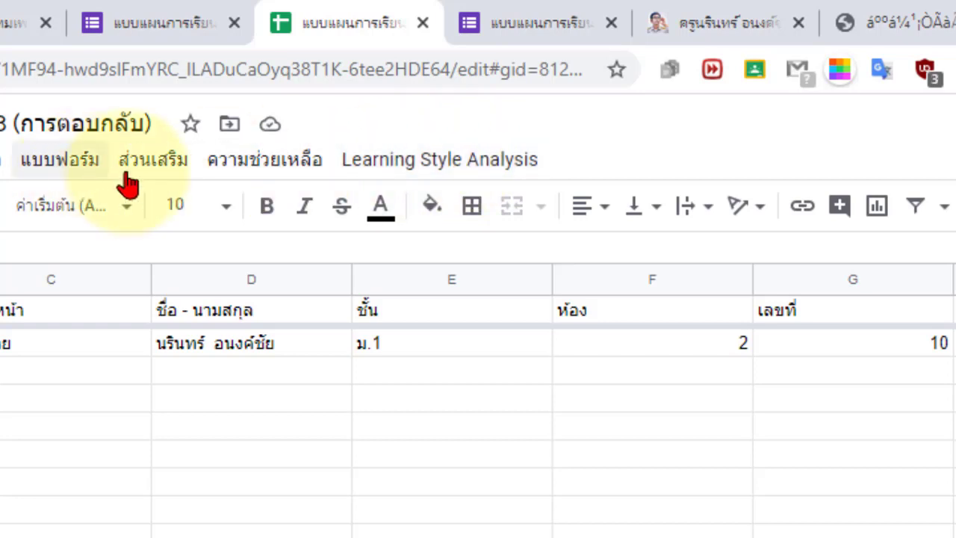
Step: Start the Learning Style Analysis command "เริ่มต้นสร้างรายงานลีลาการเรียน" in the response spreadsheet
left_click(421, 170)
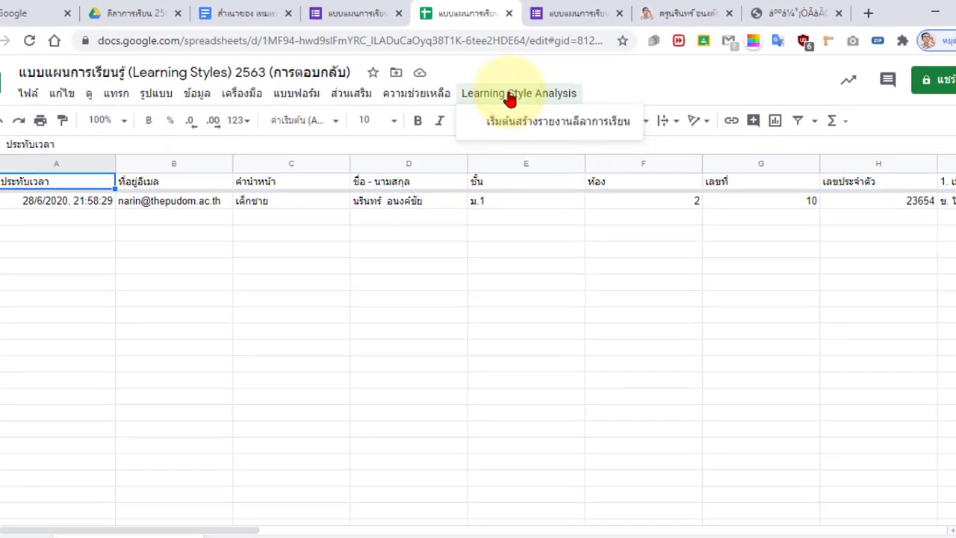
left_click(64, 202)
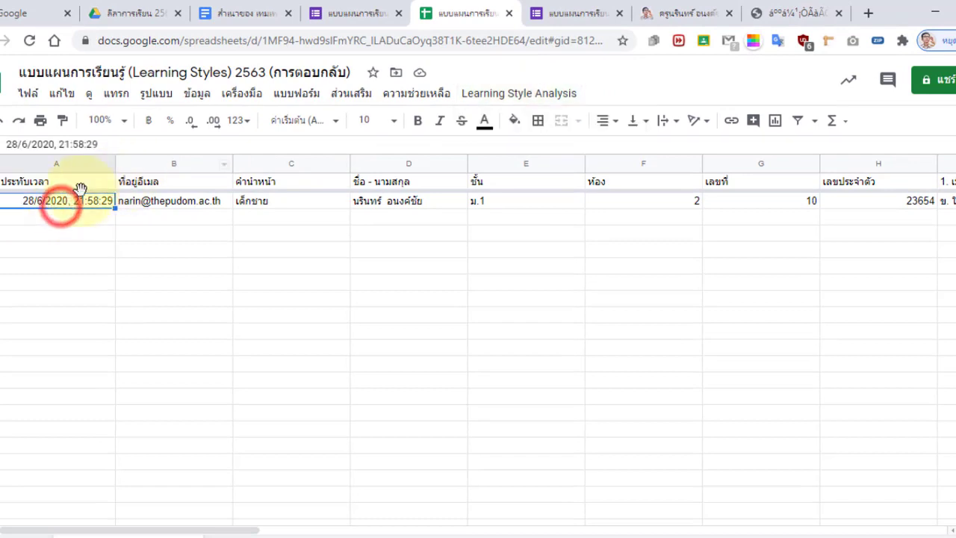
left_click(502, 95)
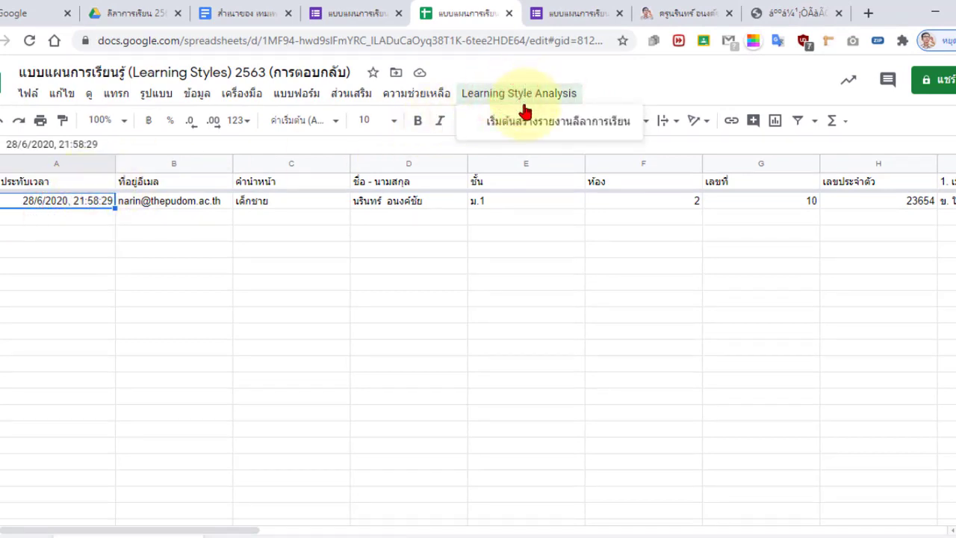
left_click(524, 121)
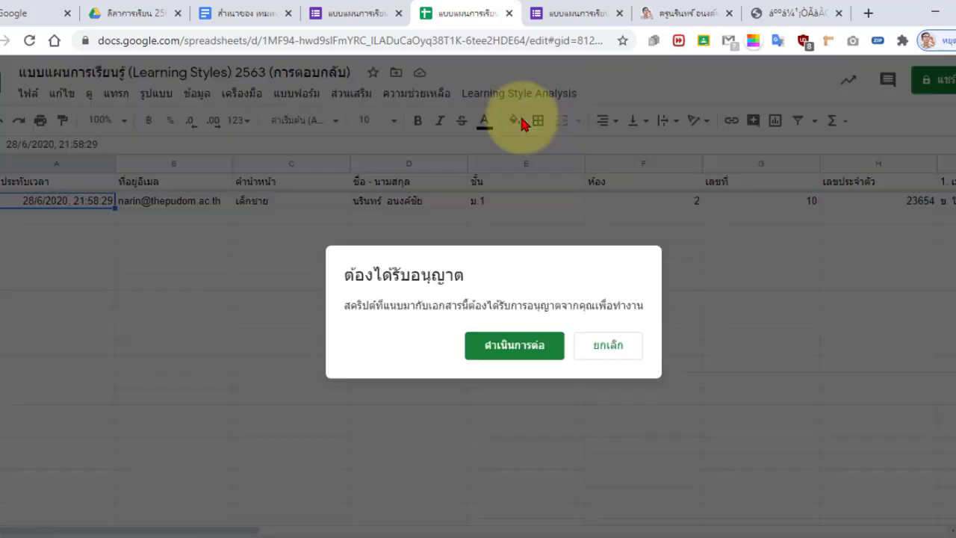
Step: Authorize the "ลีลาการเรียนรู้ 2563" script with the signed-in Google account, allowing its Drive, Docs, Sheets and e-mail access
left_click(497, 349)
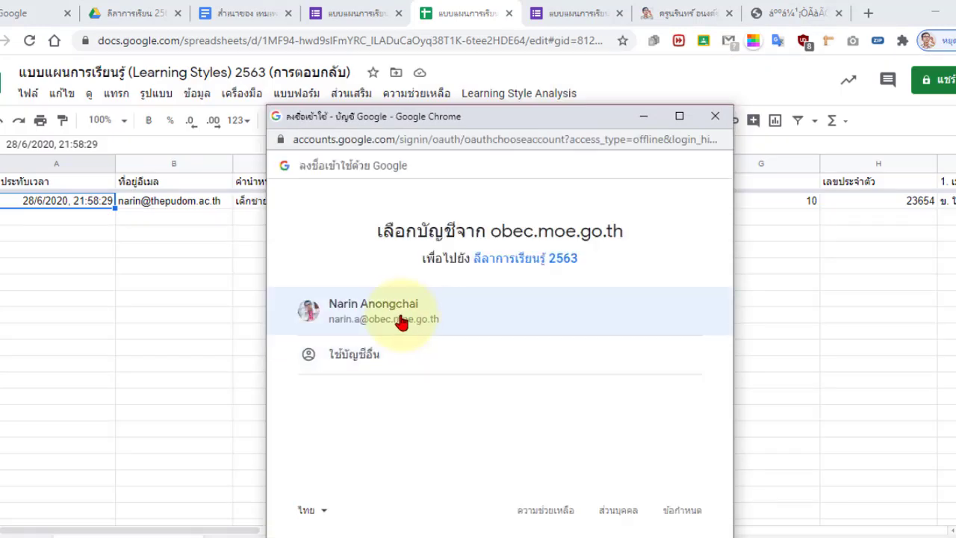
left_click(394, 313)
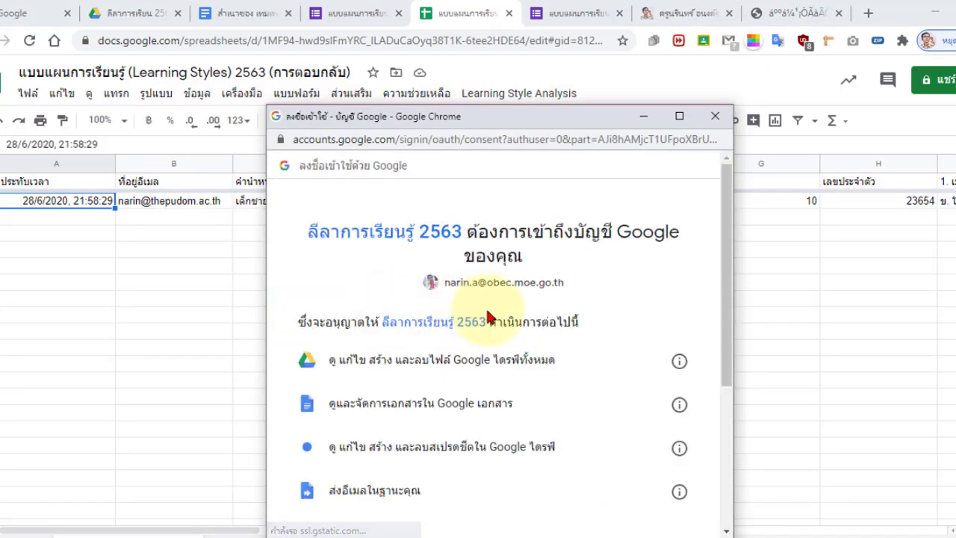
scroll(507, 316, "down", 3)
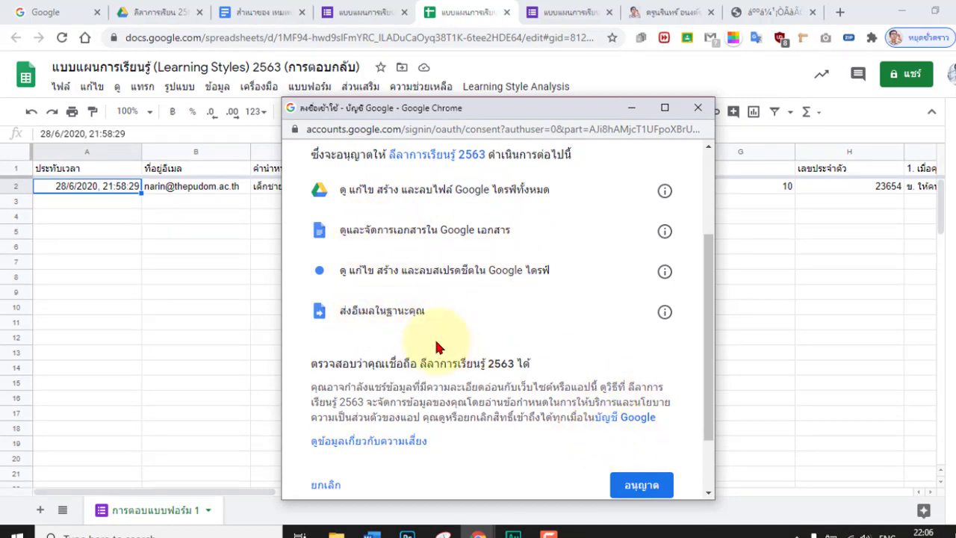
left_click(644, 485)
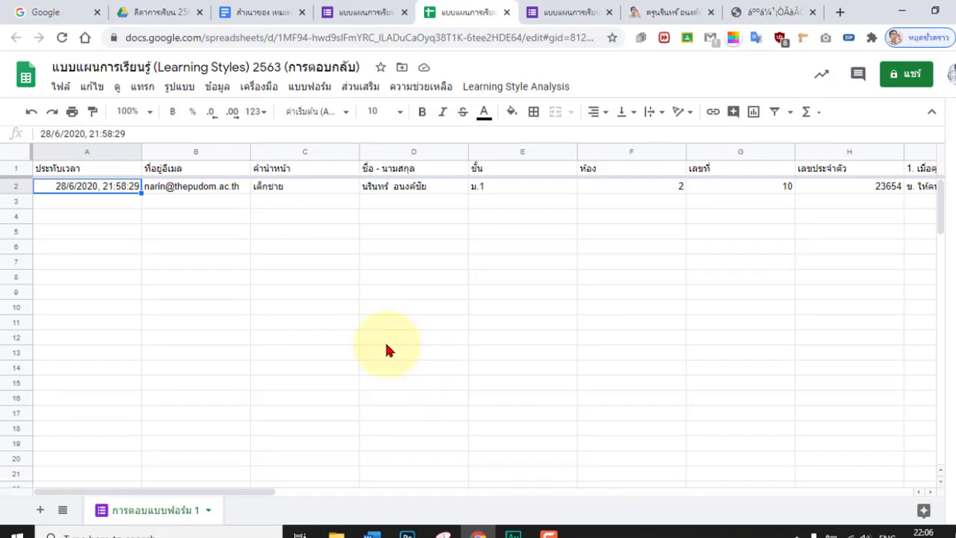
Step: Create a folder named "ลีลาการเรียนรู้ ม.1/2" inside the "ลีลาการเรียน 2563" Drive folder
left_click(146, 12)
left_click(324, 294)
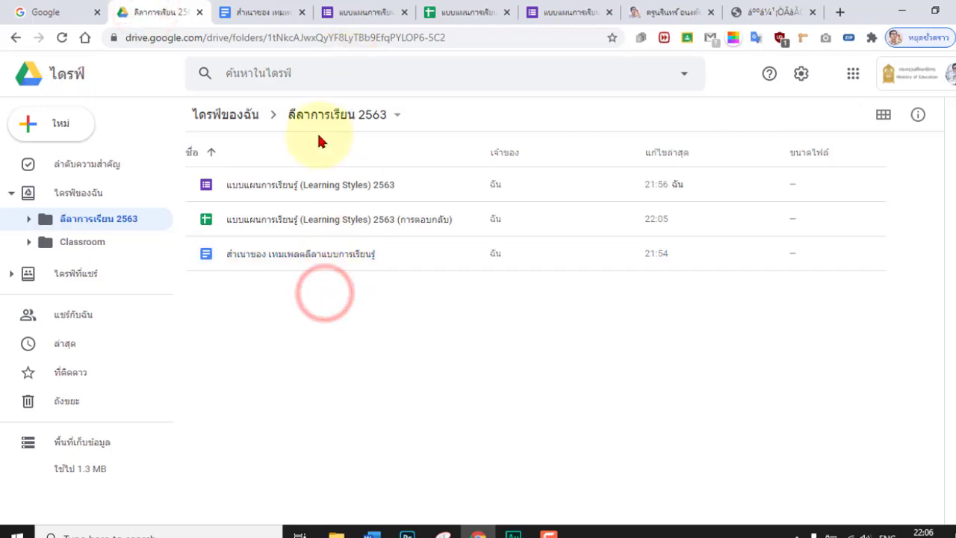
left_click(326, 306)
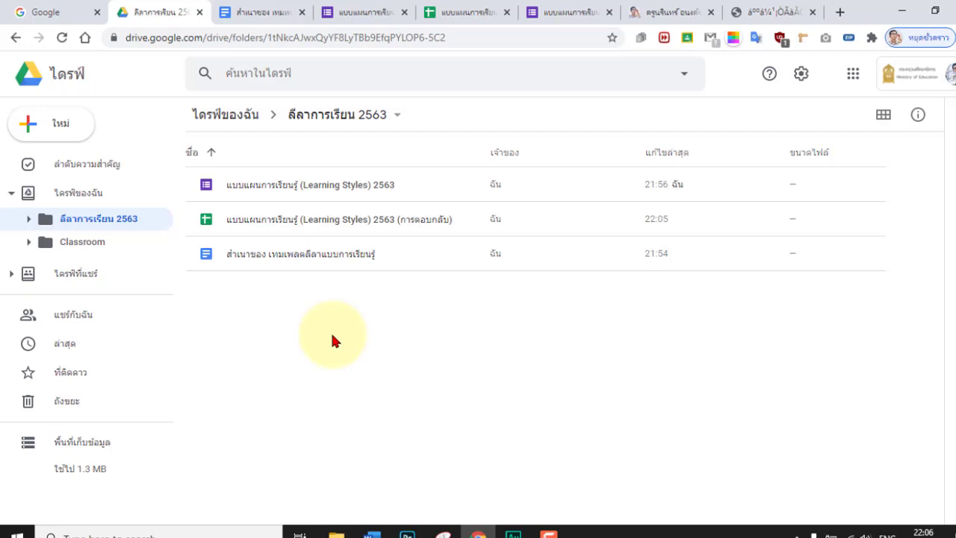
right_click(261, 292)
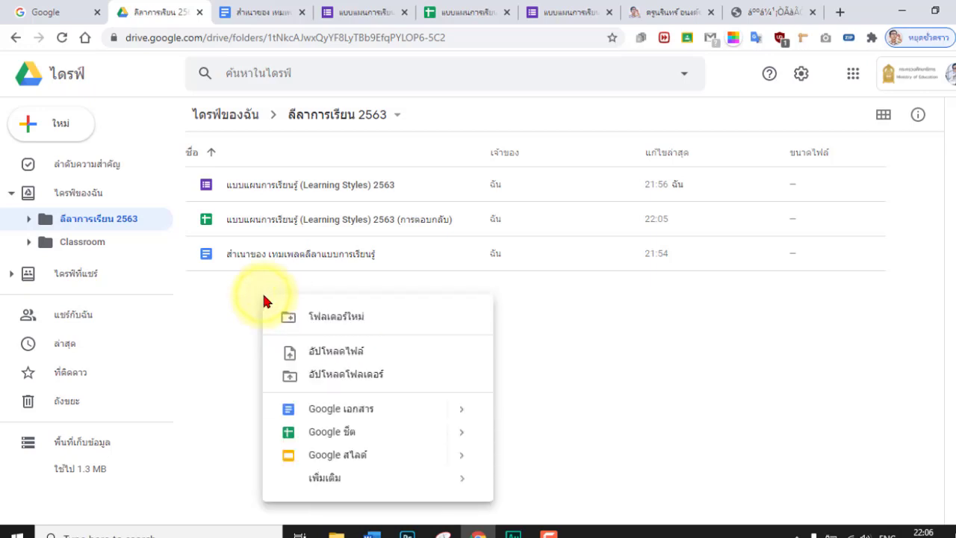
left_click(322, 317)
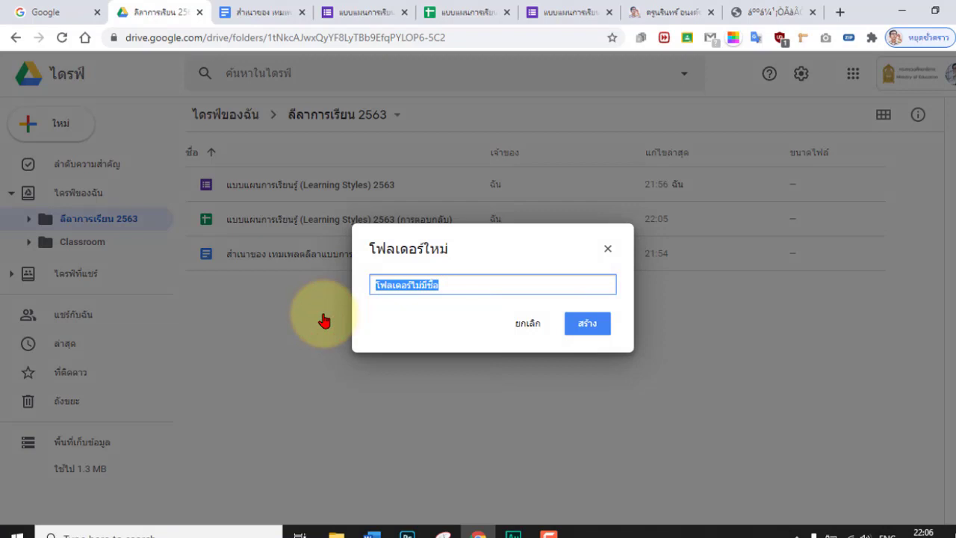
type("ม1/2")
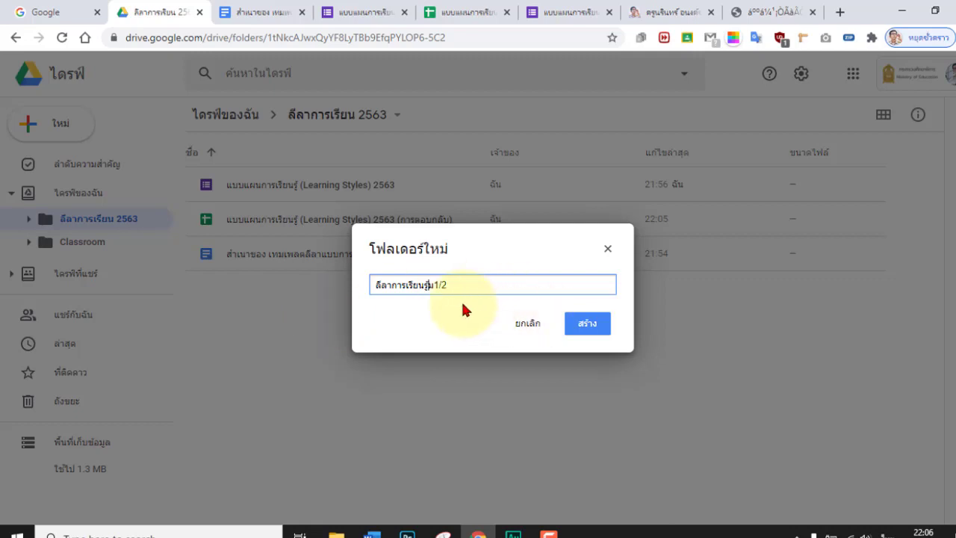
left_click(431, 285)
type(".")
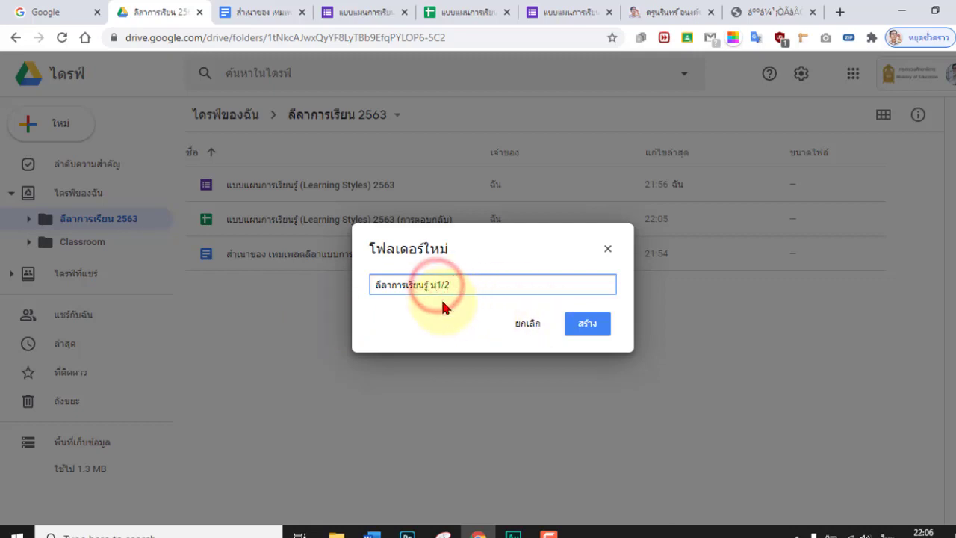
left_click(587, 324)
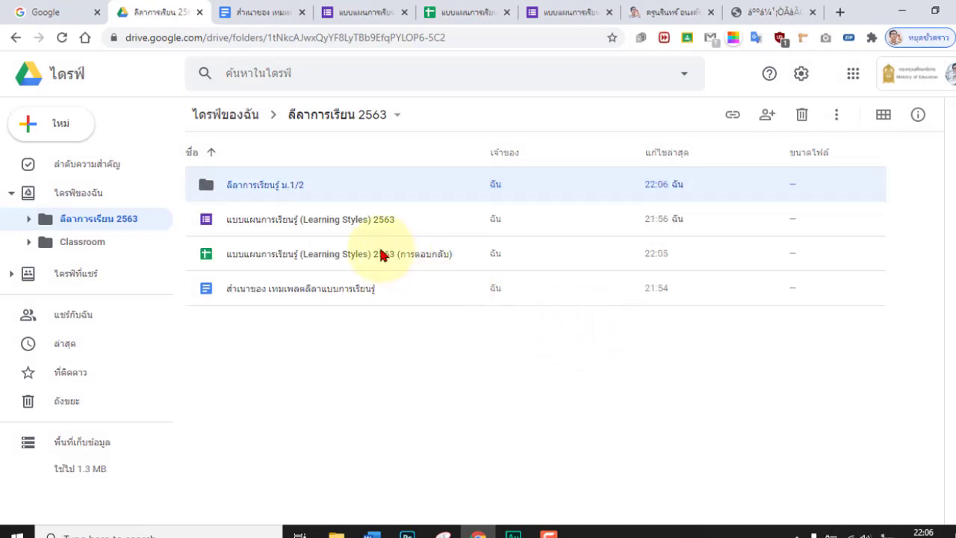
Step: Open the "ลีลาการเรียนรู้ ม.1/2" folder, copy its ID from the web address after "folders/", and return to the response spreadsheet
double_click(262, 187)
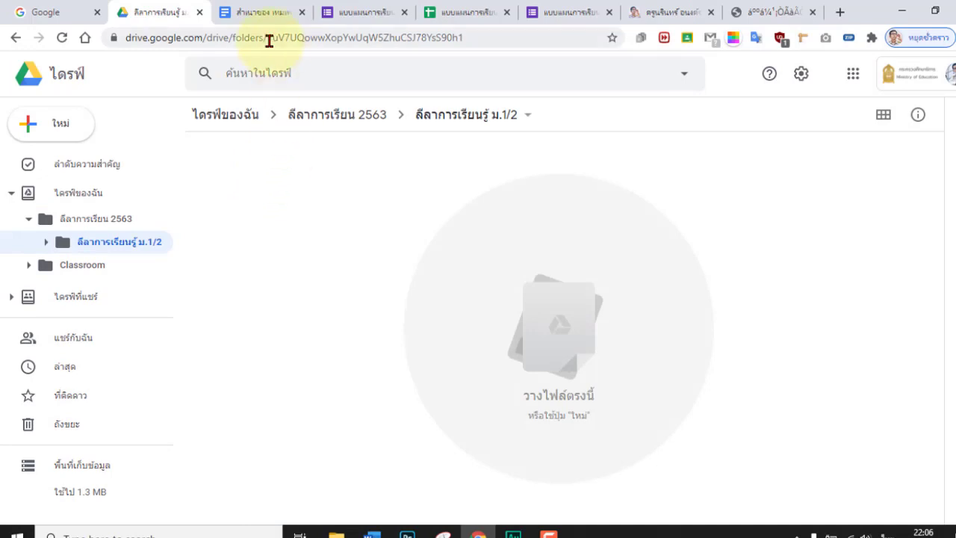
left_click_drag(271, 37, 491, 38)
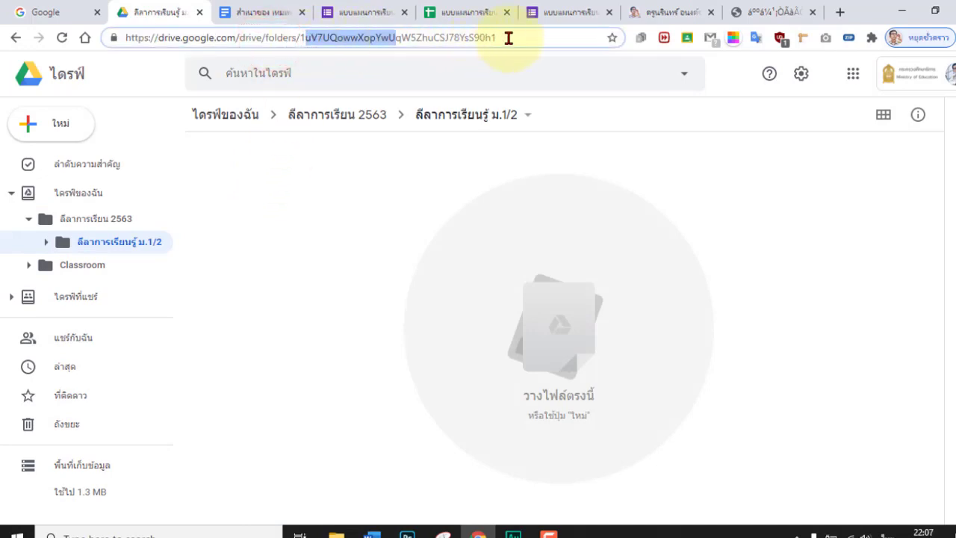
left_click(508, 37)
left_click(301, 37)
left_click_drag(327, 38, 505, 37)
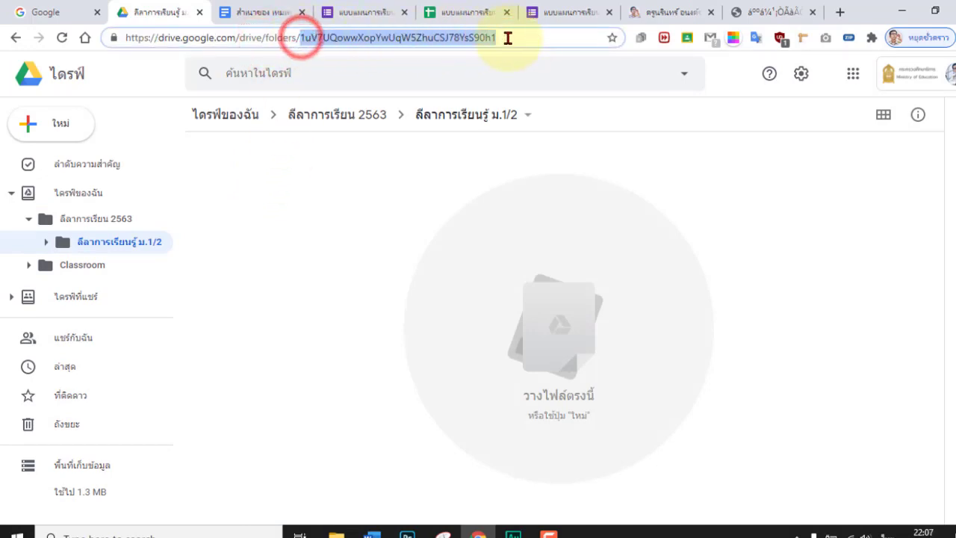
right_click(440, 40)
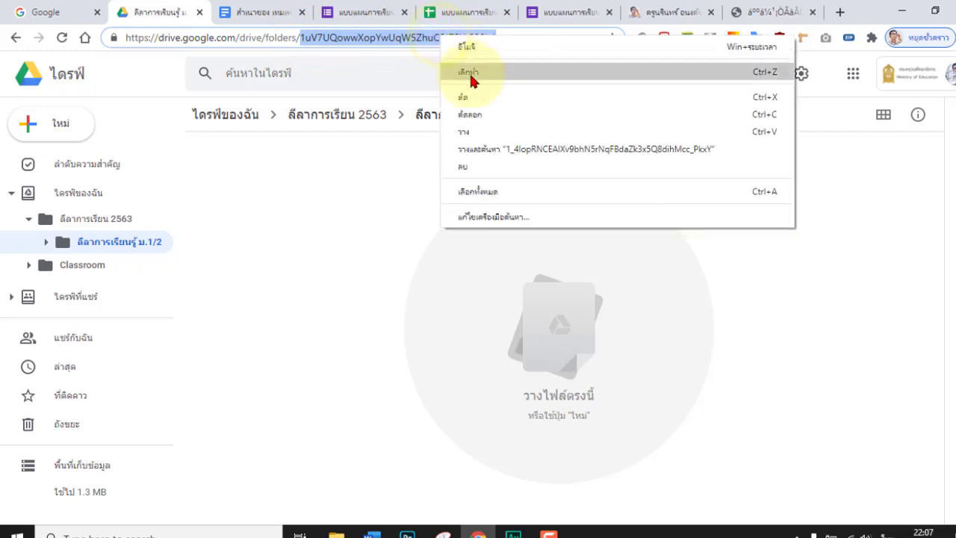
left_click(478, 115)
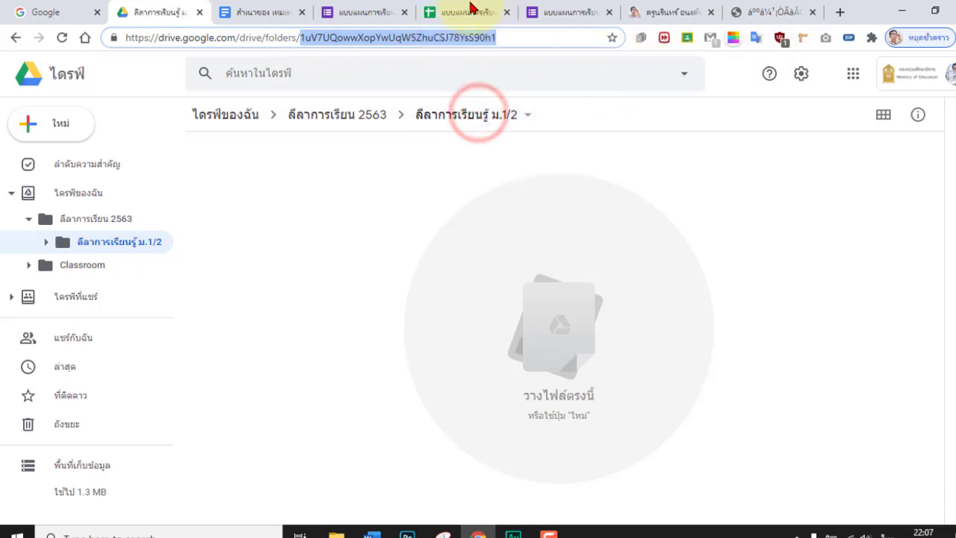
left_click(443, 12)
left_click(222, 290)
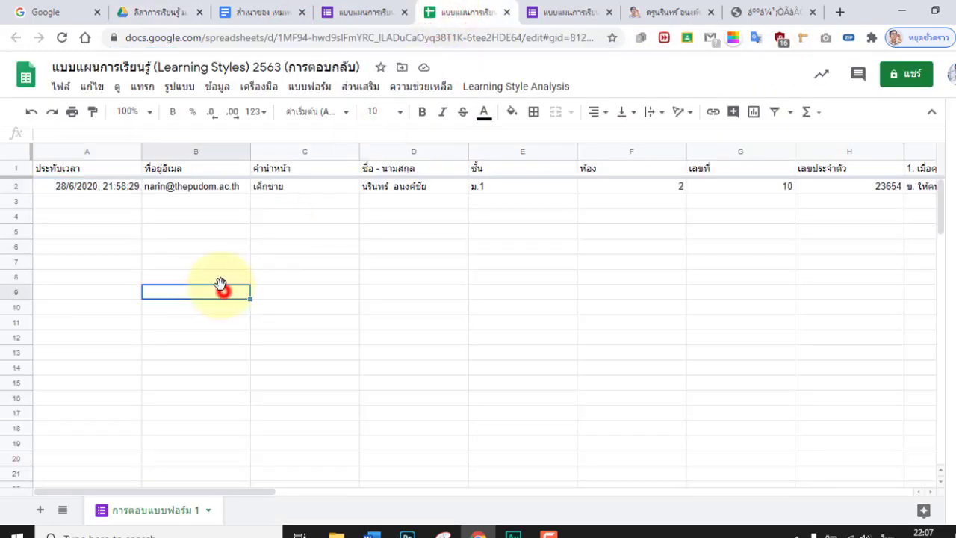
left_click(87, 183)
left_click(194, 188)
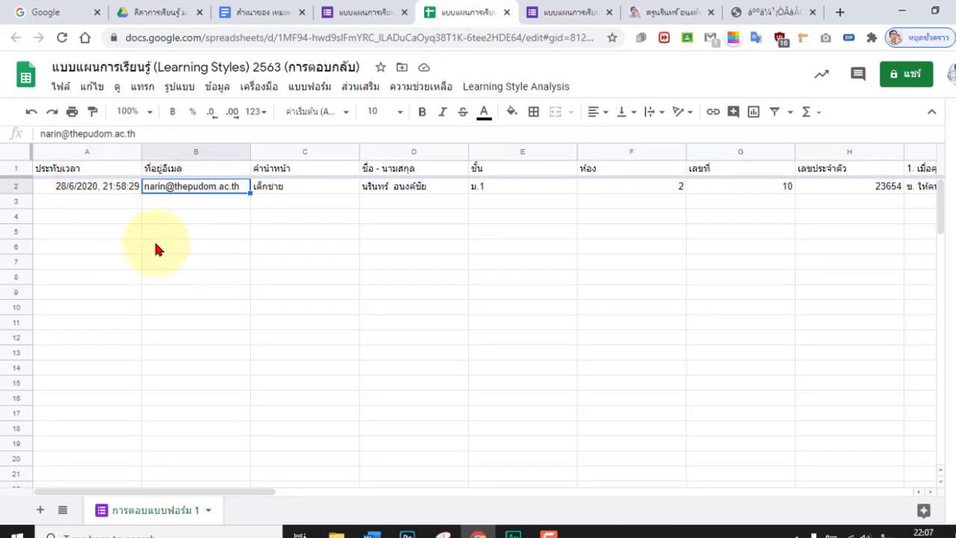
left_click(84, 190)
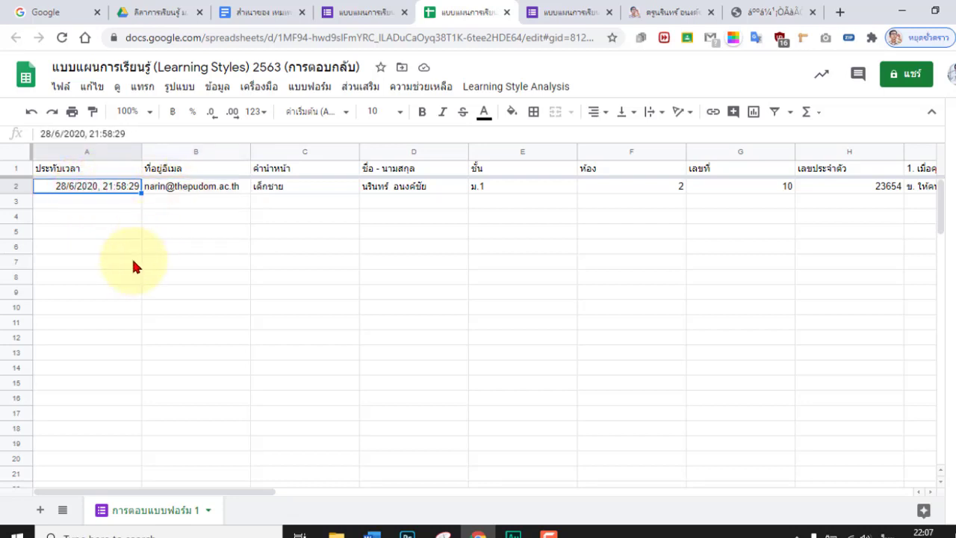
left_click(100, 364)
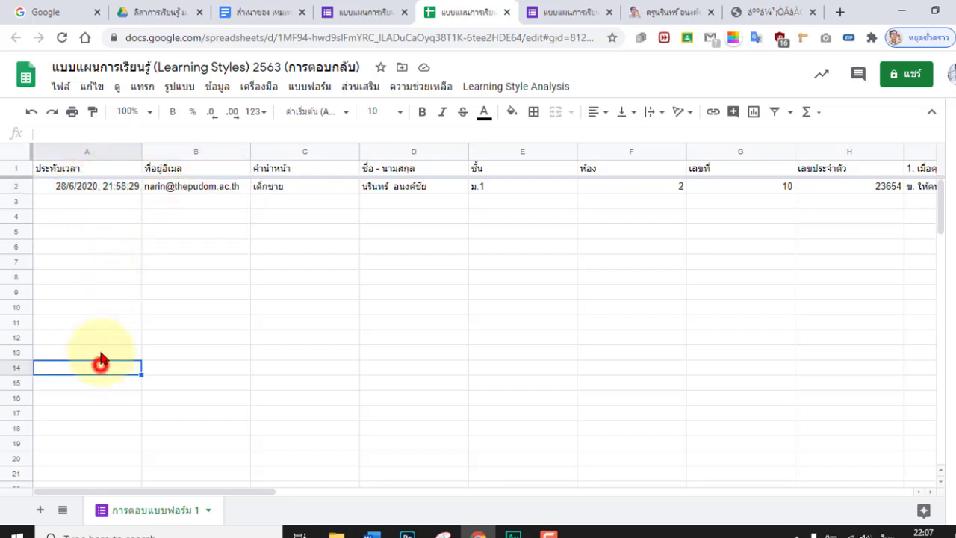
left_click(105, 189)
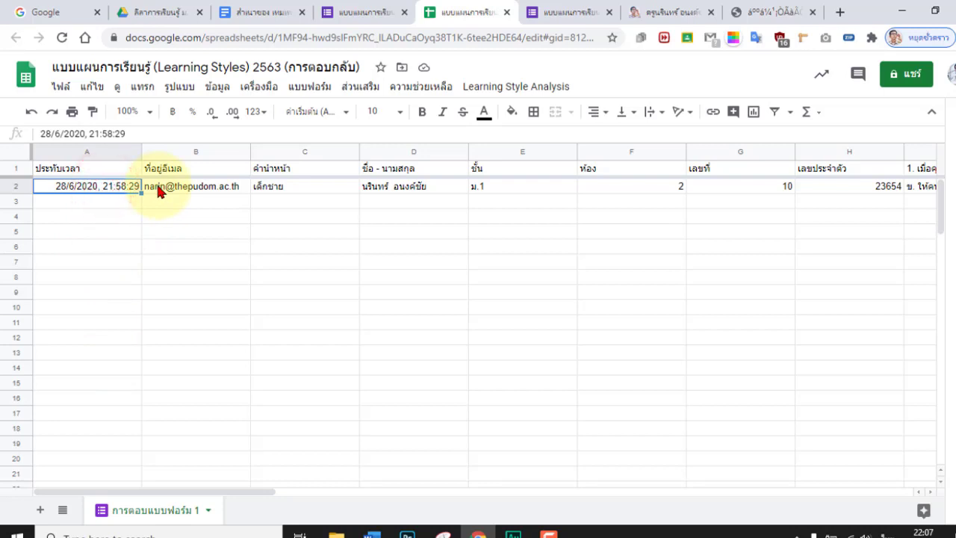
left_click(146, 231)
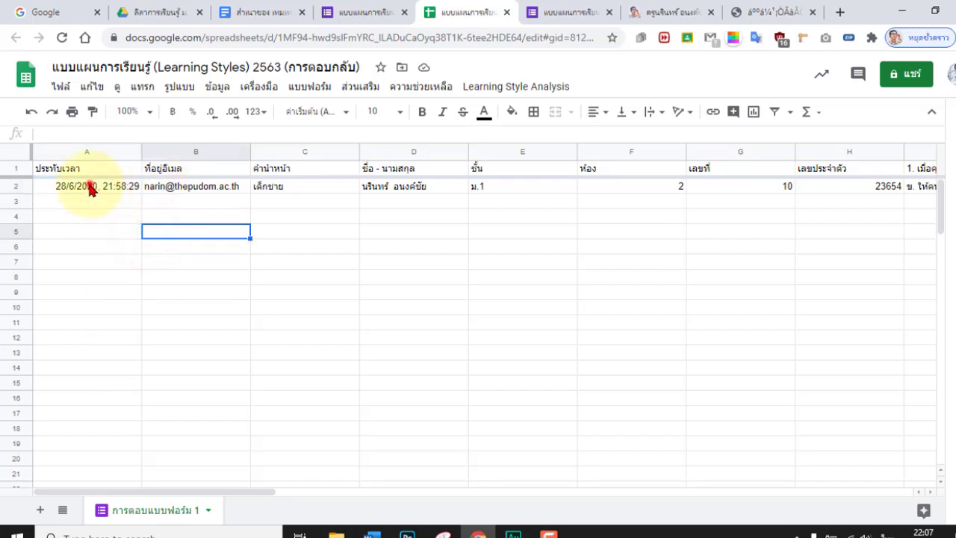
Step: Try to run "เริ่มต้นสร้างรายงานลีลาการเรียน" from cell A2, confirming the starting row and supplying the copied folder ID as the report destination
left_click(91, 187)
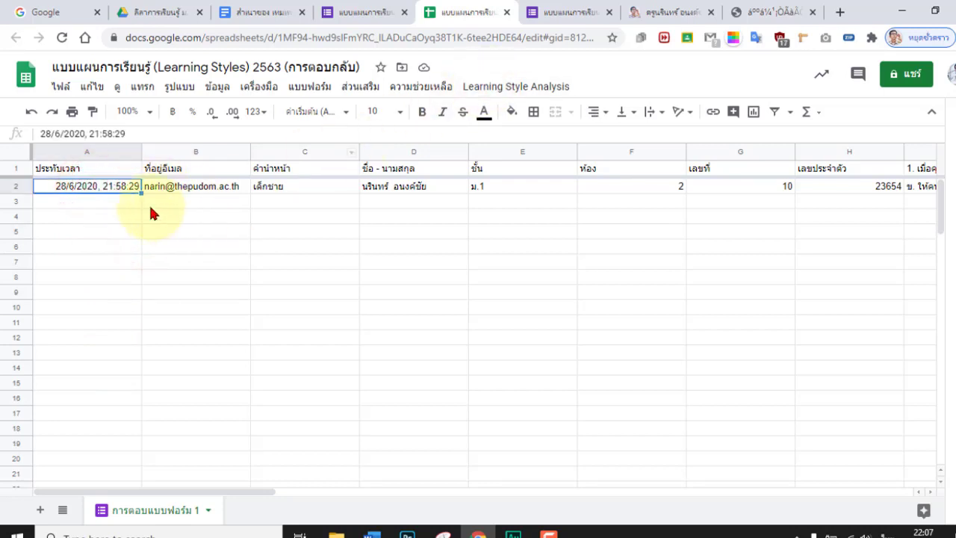
left_click(489, 88)
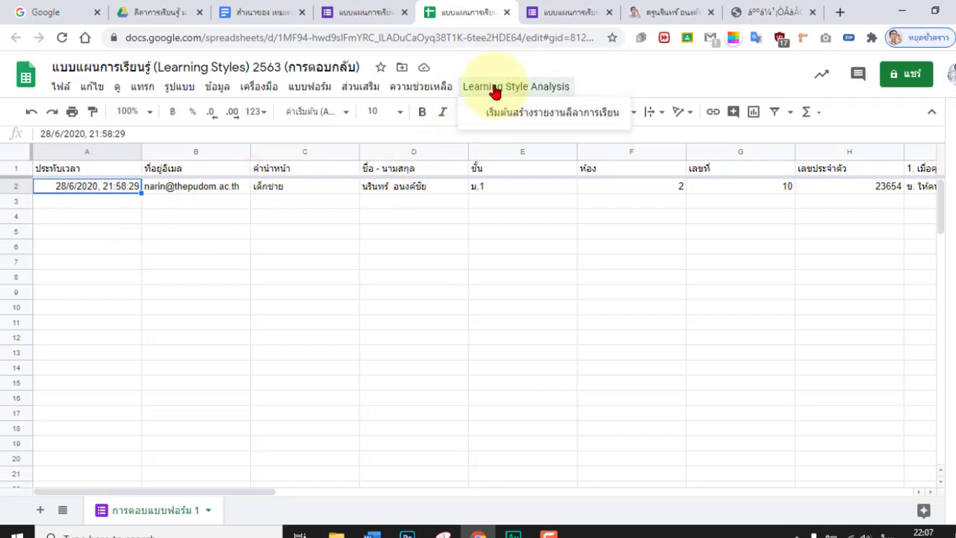
left_click(486, 114)
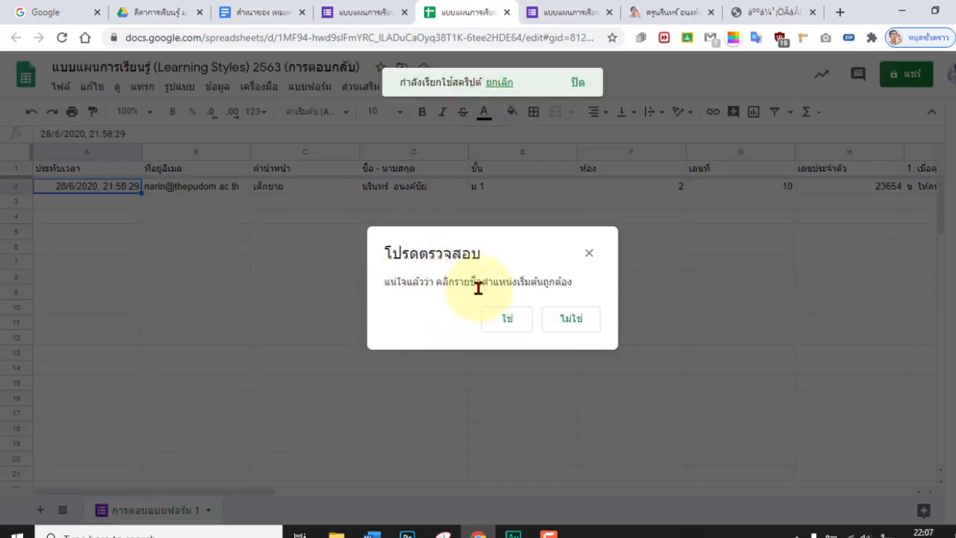
left_click(506, 319)
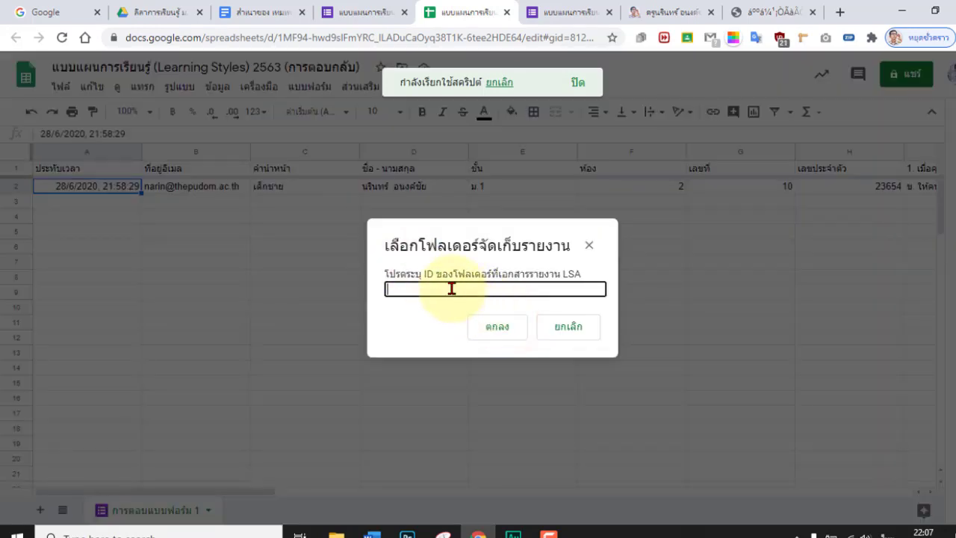
right_click(451, 288)
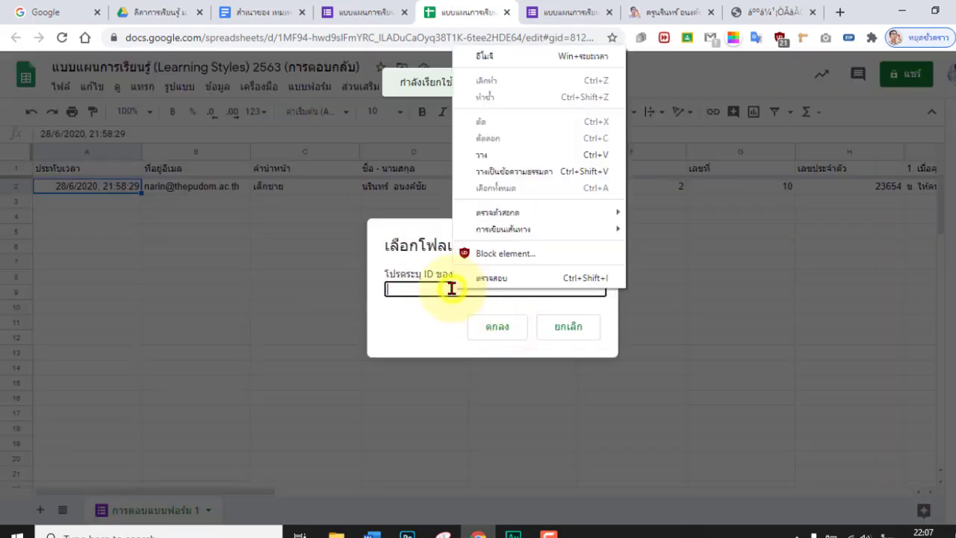
left_click(498, 155)
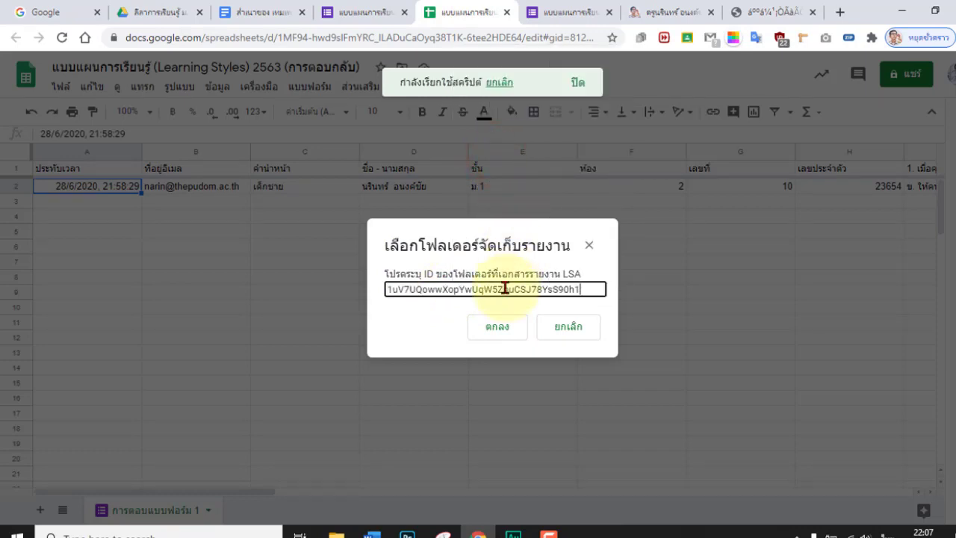
left_click(496, 326)
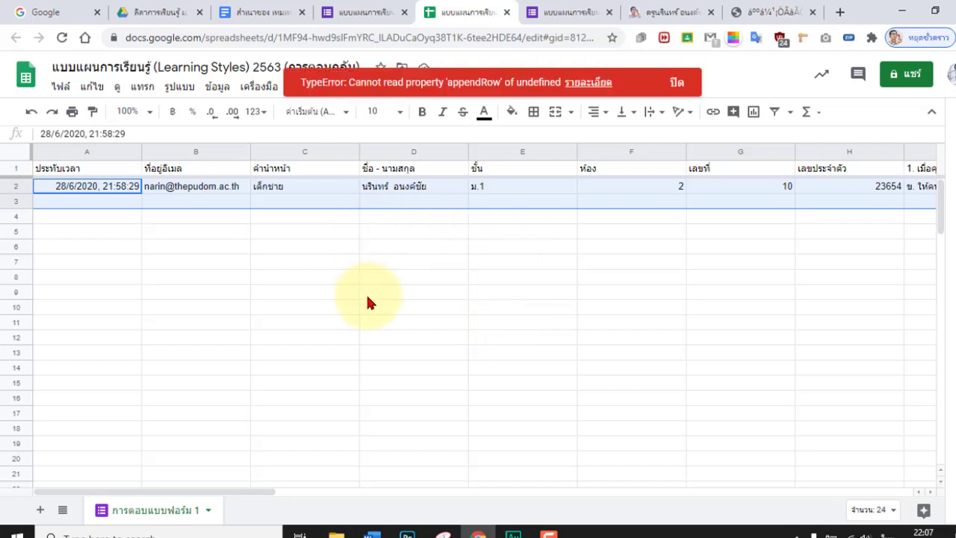
left_click(677, 85)
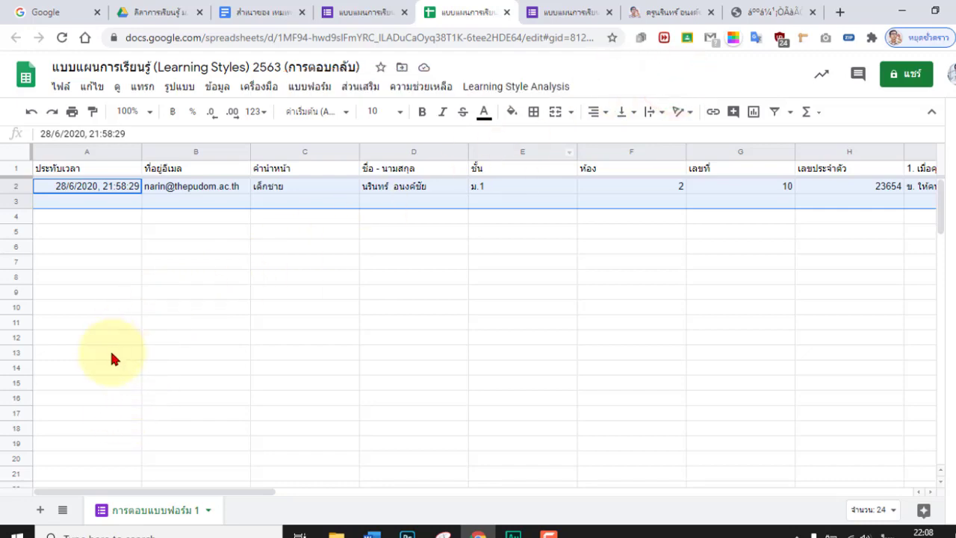
Step: Add a second sheet to the response spreadsheet and return to the "การตอบแบบฟอร์ม 1" sheet
left_click(132, 282)
left_click(68, 185)
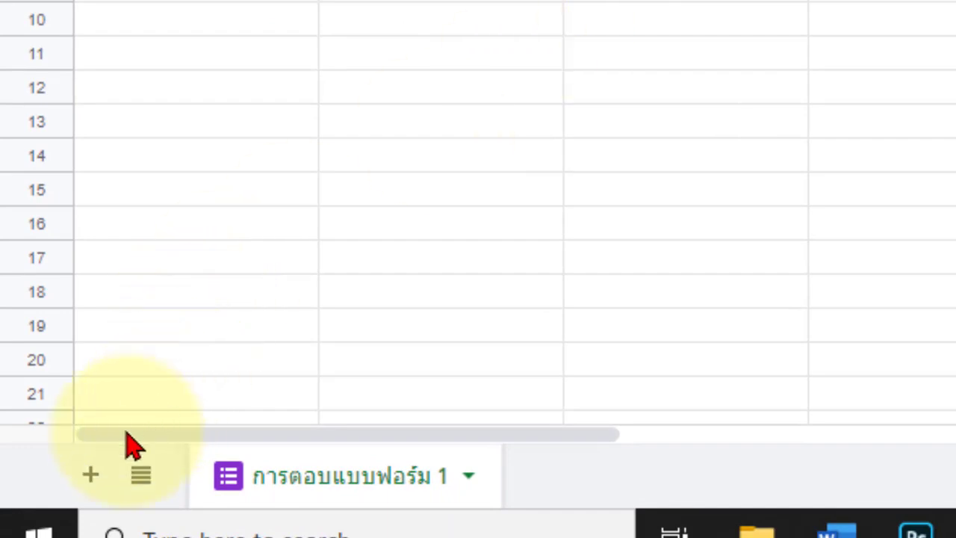
left_click(90, 475)
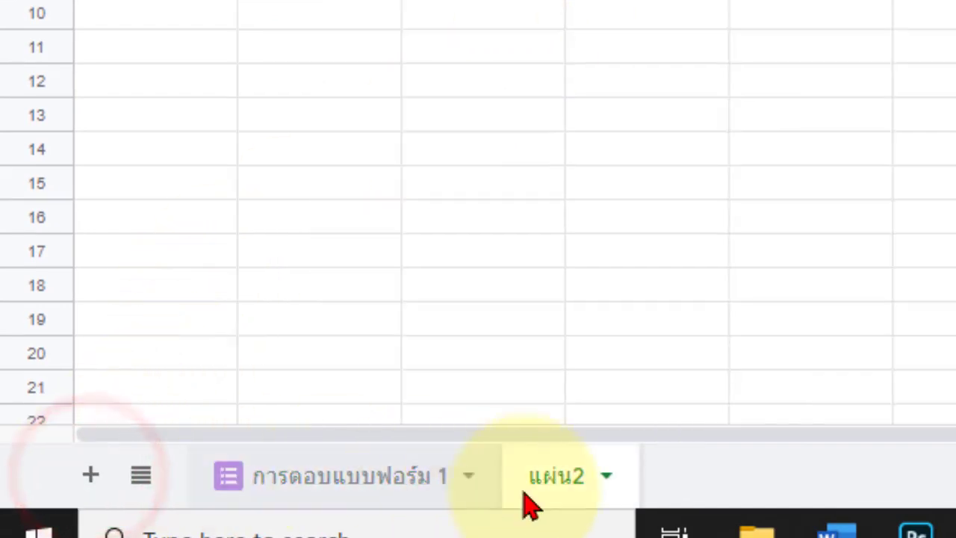
left_click(365, 487)
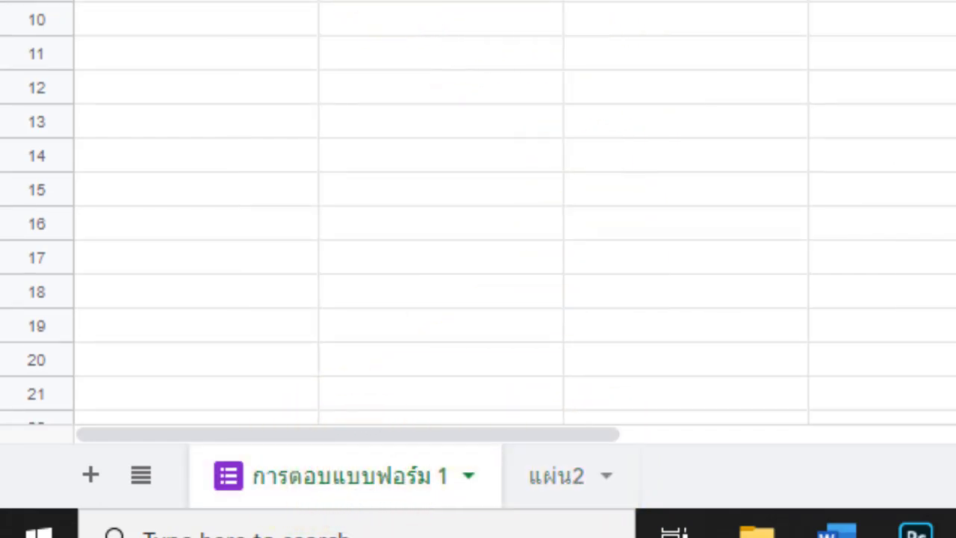
Step: Generate the learning style report starting from cell A2, confirming the start position and pasting the "ลีลาการเรียนรู้ ม.1/2" folder ID
left_click(98, 179)
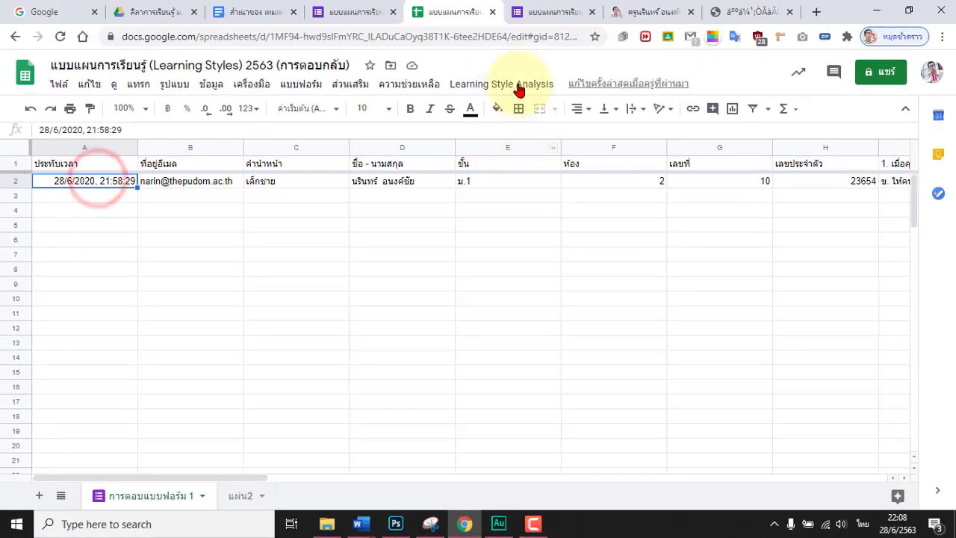
left_click(517, 83)
left_click(497, 109)
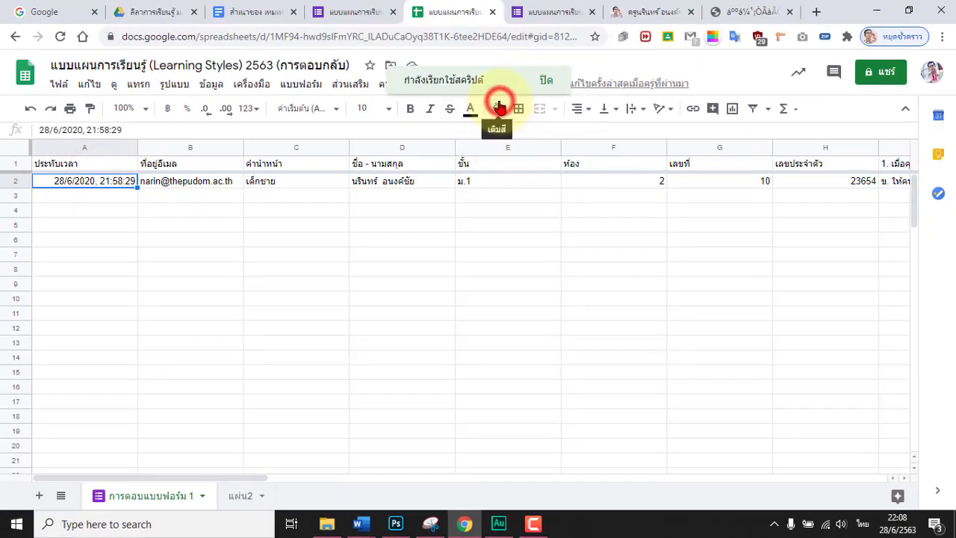
left_click(476, 309)
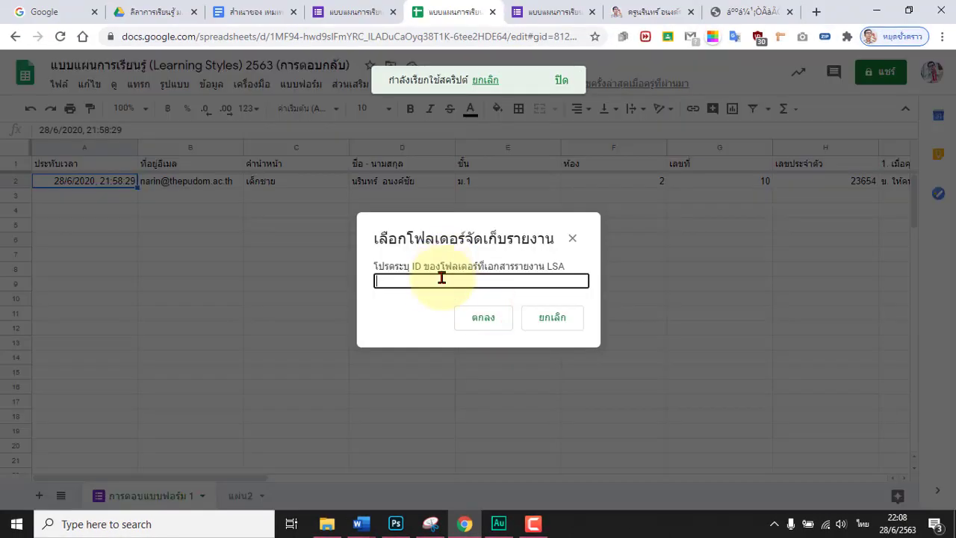
right_click(442, 278)
left_click(475, 148)
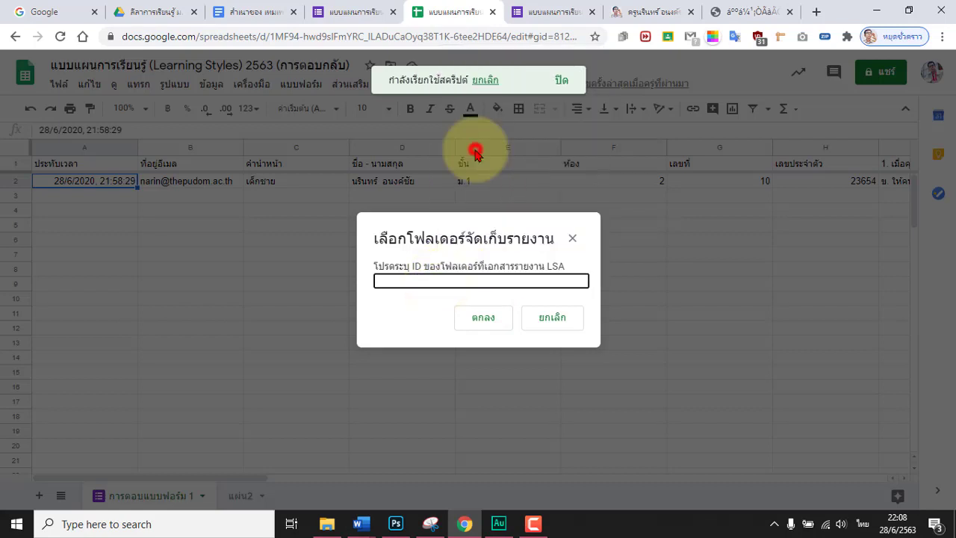
left_click(473, 318)
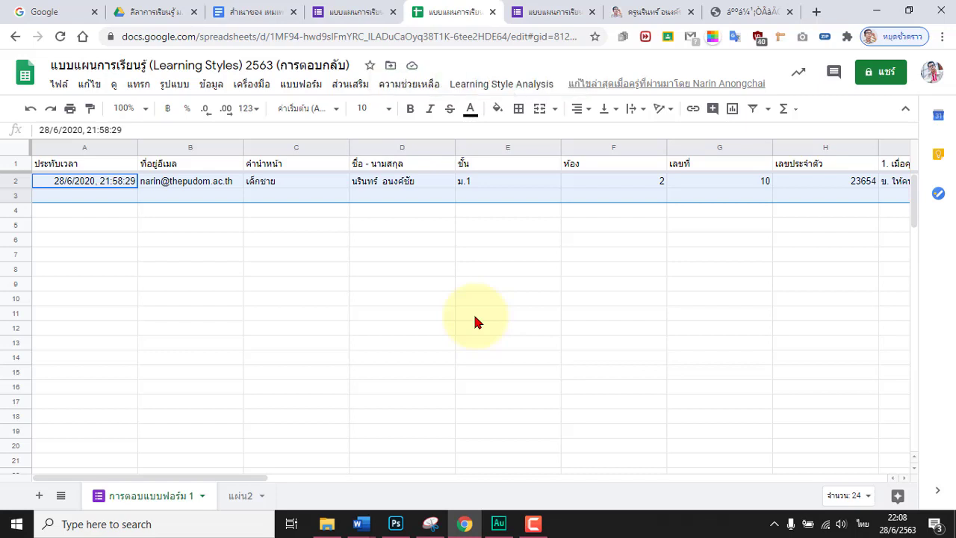
Step: Open the "แผ่น2" sheet and resize columns A to H to fit the student details and learning style result
left_click(235, 495)
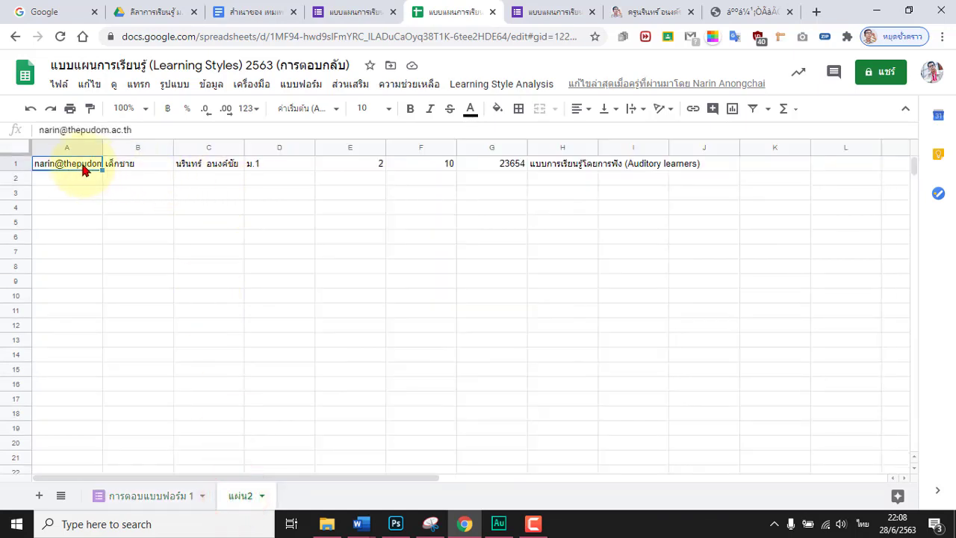
left_click(75, 166)
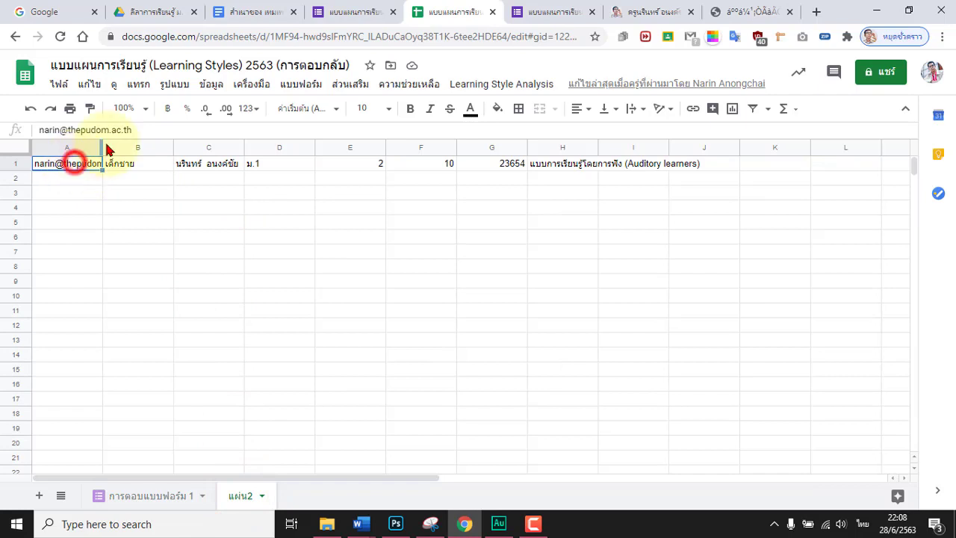
left_click_drag(102, 146, 156, 146)
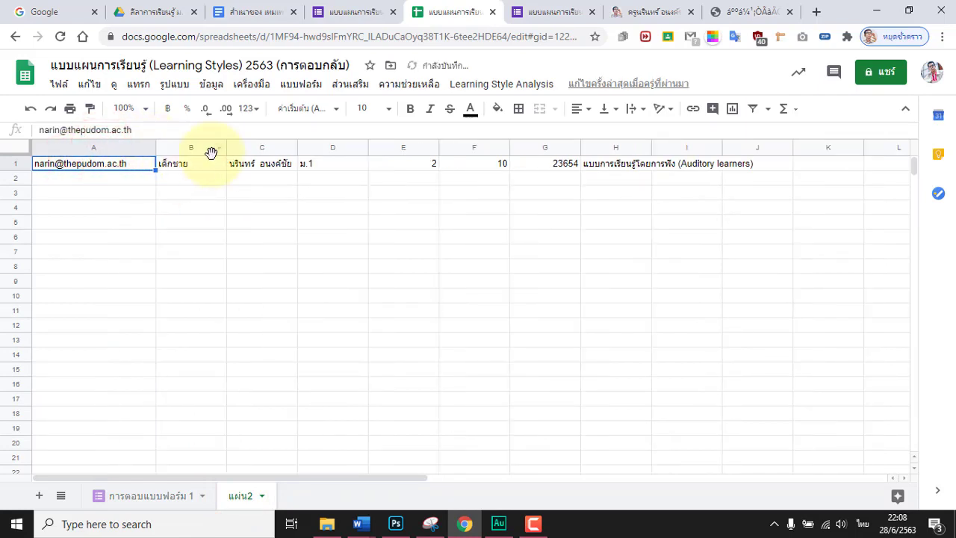
left_click_drag(225, 143, 203, 143)
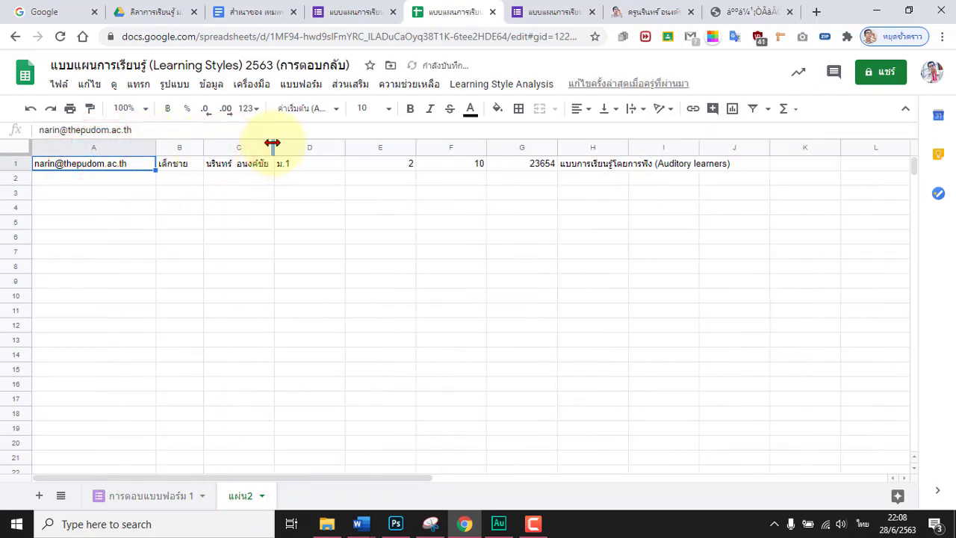
left_click_drag(273, 143, 297, 146)
left_click_drag(367, 145, 347, 146)
left_click_drag(414, 143, 379, 145)
left_click_drag(447, 145, 426, 145)
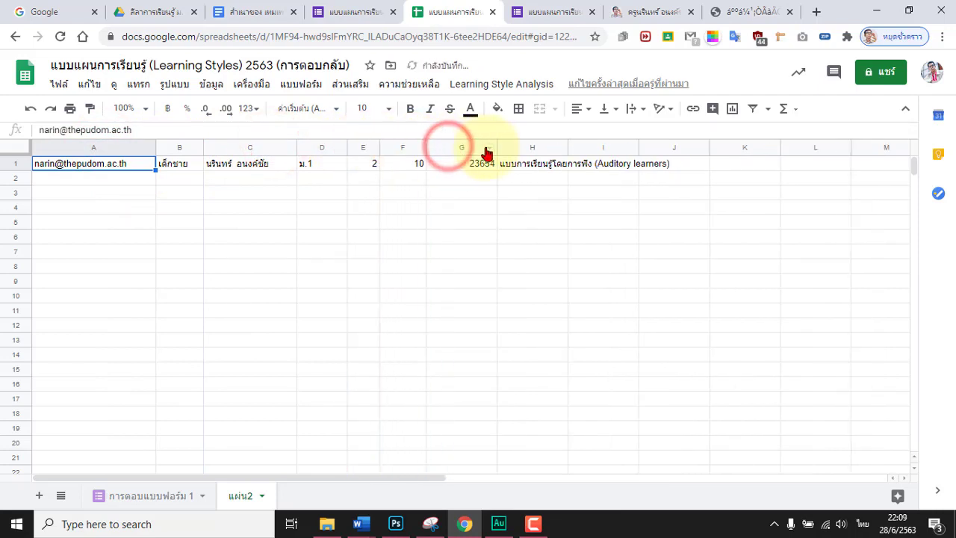
left_click_drag(496, 146, 483, 146)
left_click(522, 164)
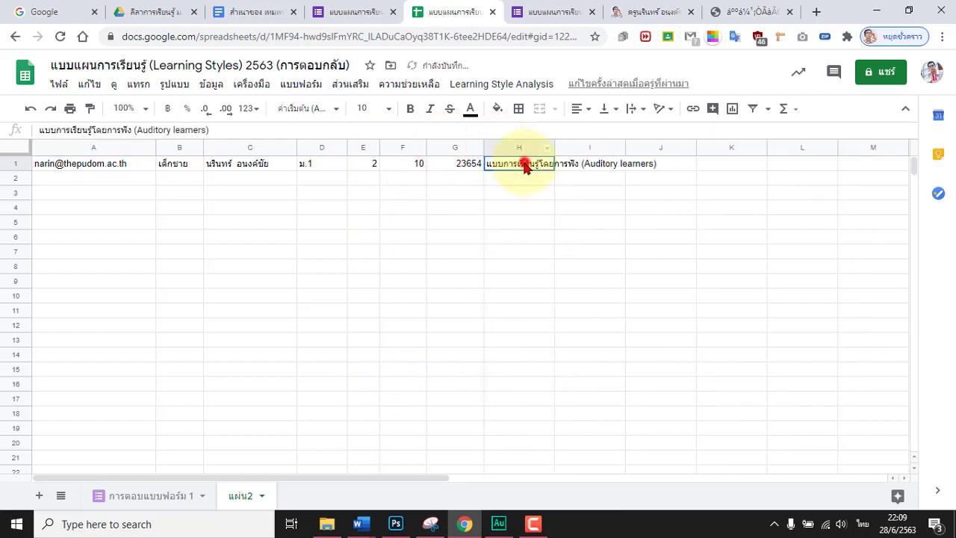
left_click_drag(551, 145, 670, 145)
left_click(552, 192)
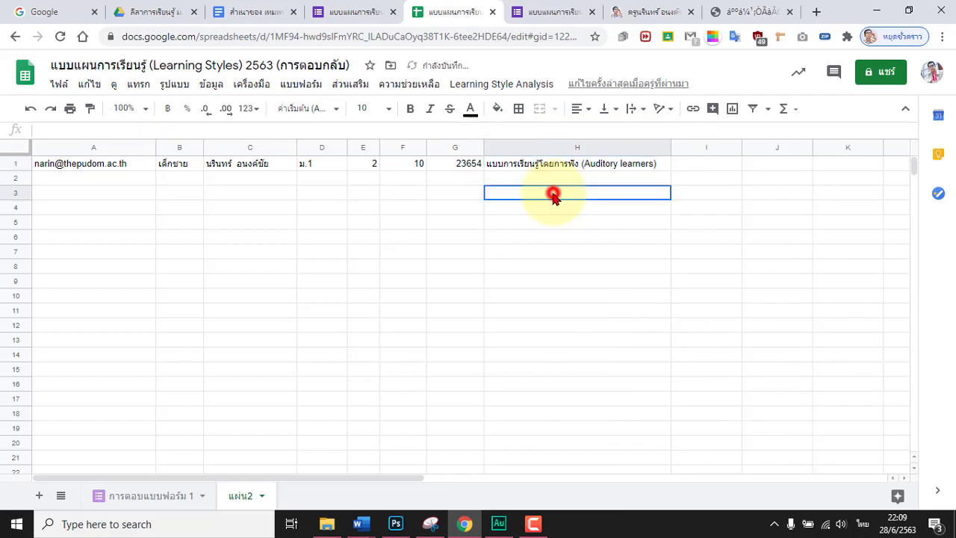
left_click(525, 167)
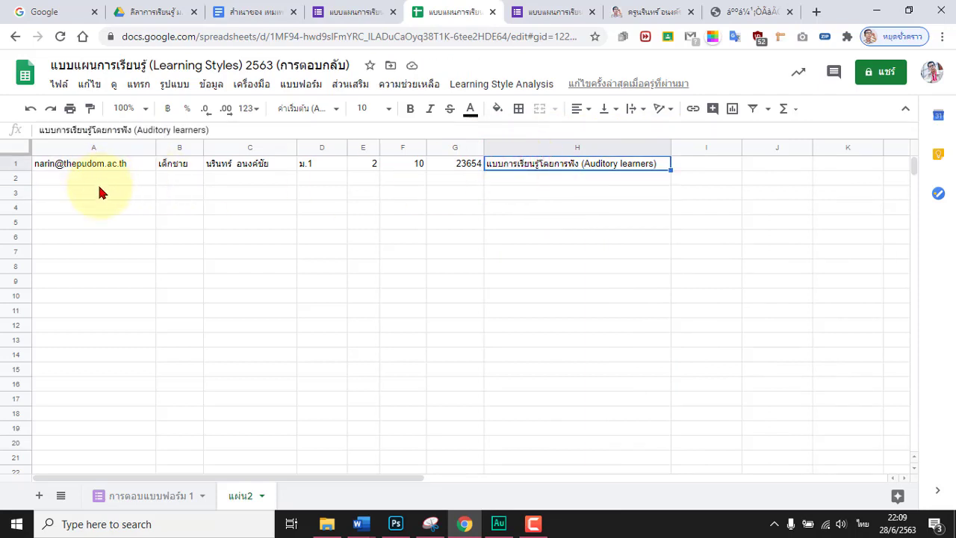
left_click_drag(111, 179, 138, 369)
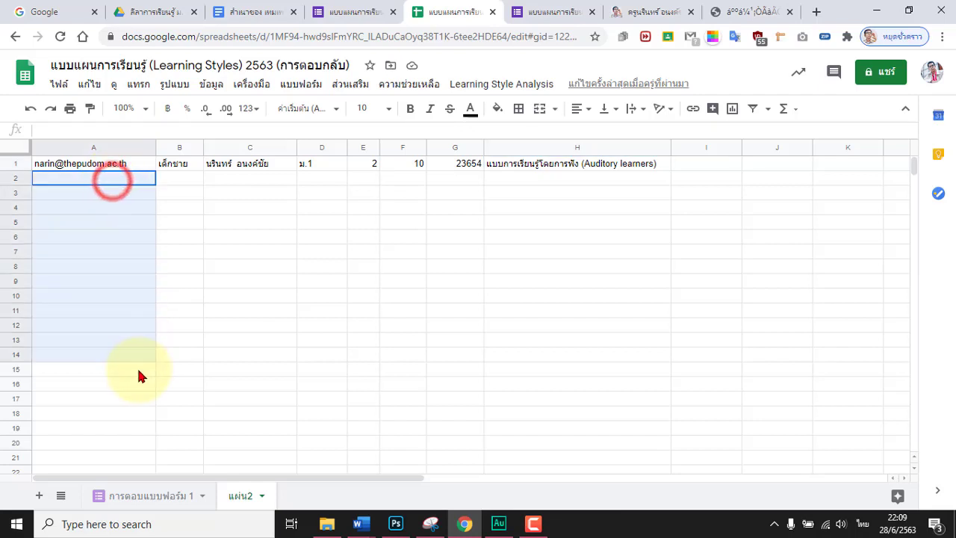
left_click(388, 328)
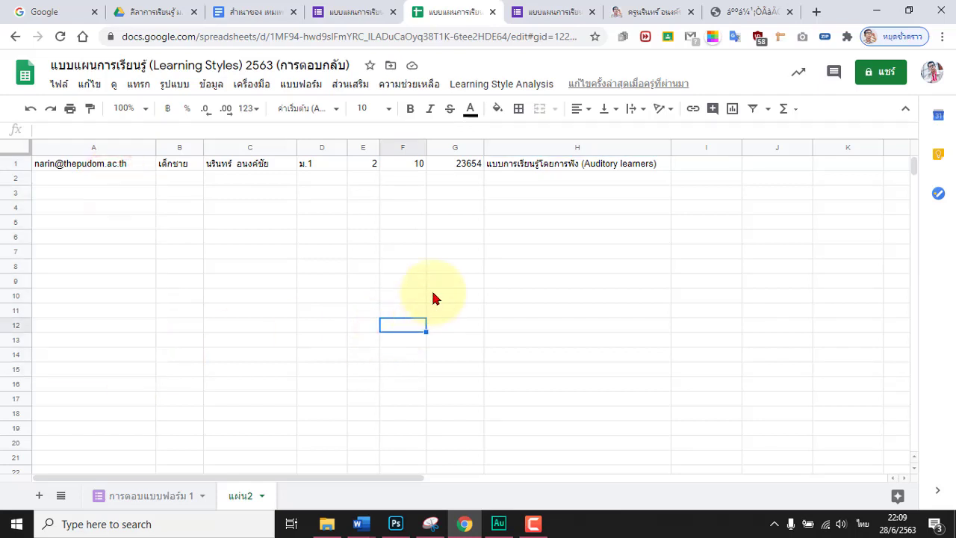
Step: Check the "ลีลาการเรียนรู้ ม.1/2" Drive folder for the generated reports, refreshing the listing and selecting the report document modified at 22:08
left_click(149, 11)
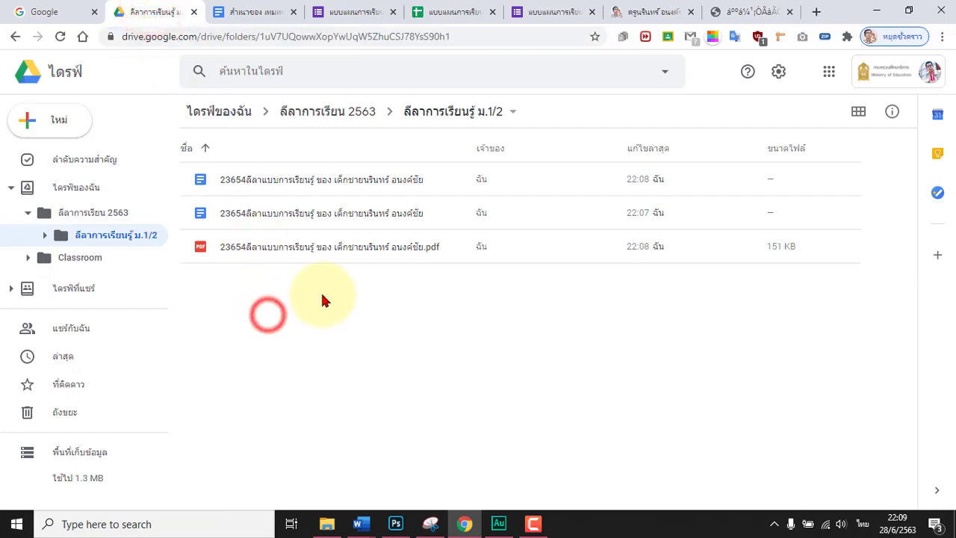
left_click(299, 246)
left_click(349, 322)
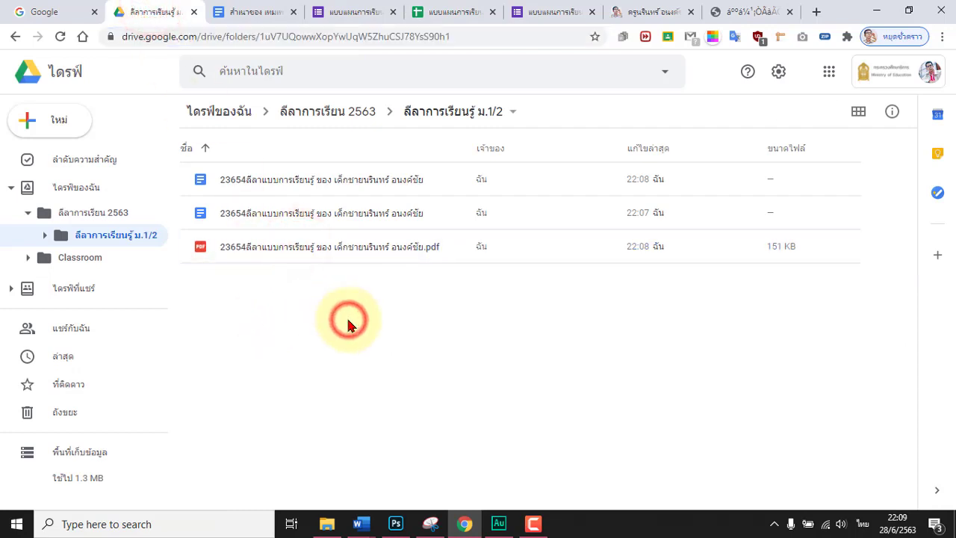
key("F5")
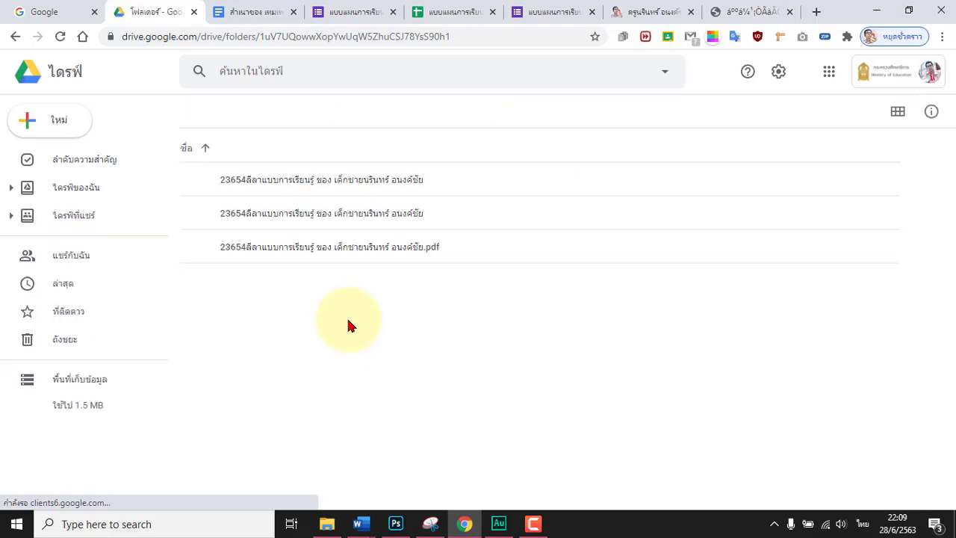
left_click(309, 213)
left_click(288, 176)
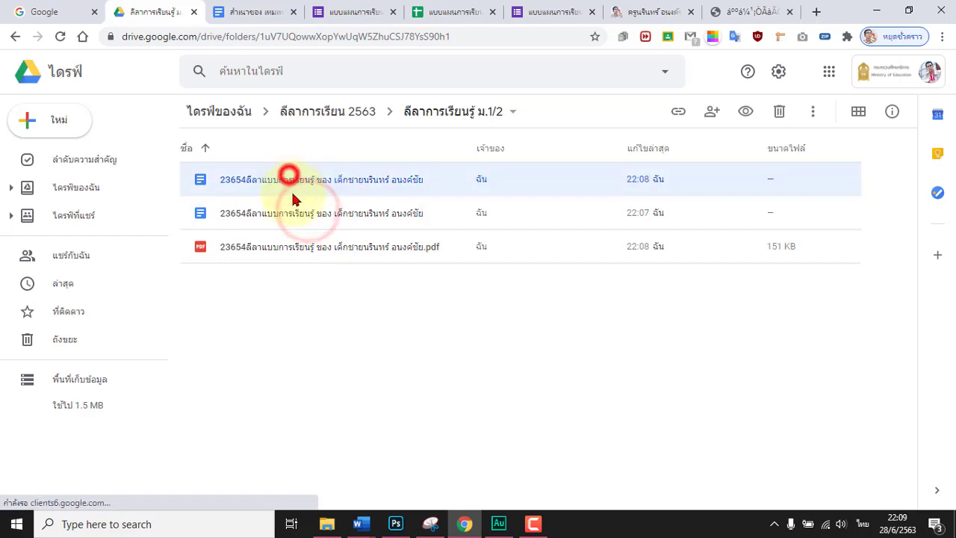
Step: Open the generated PDF report in the "ลีลาการเรียนรู้ ม.1/2" folder and review its student details, learning style result, study advice and signature section
left_click(293, 215)
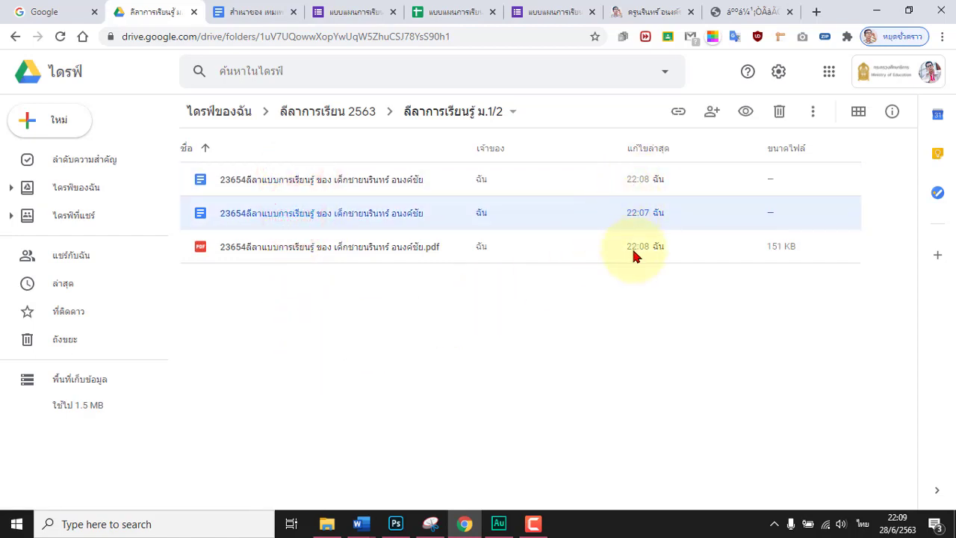
left_click(329, 324)
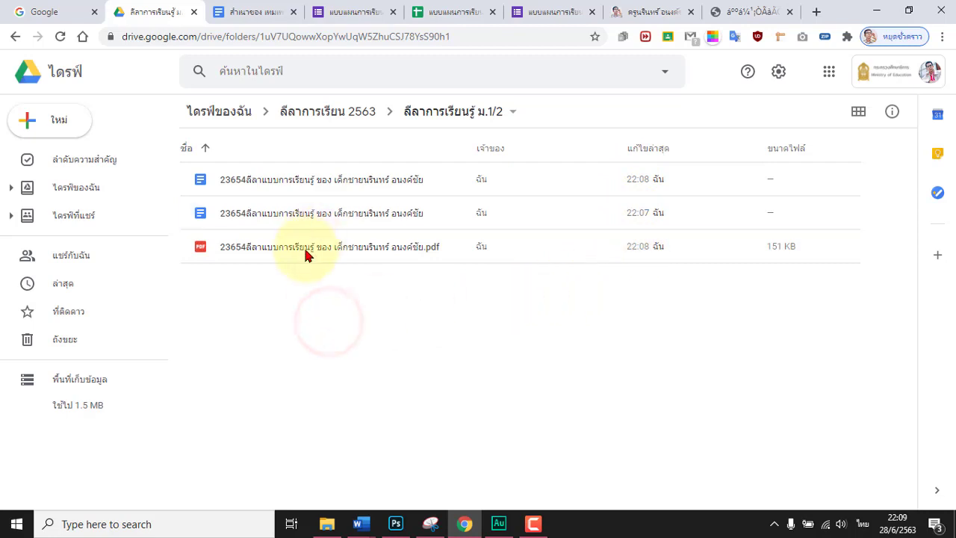
double_click(259, 247)
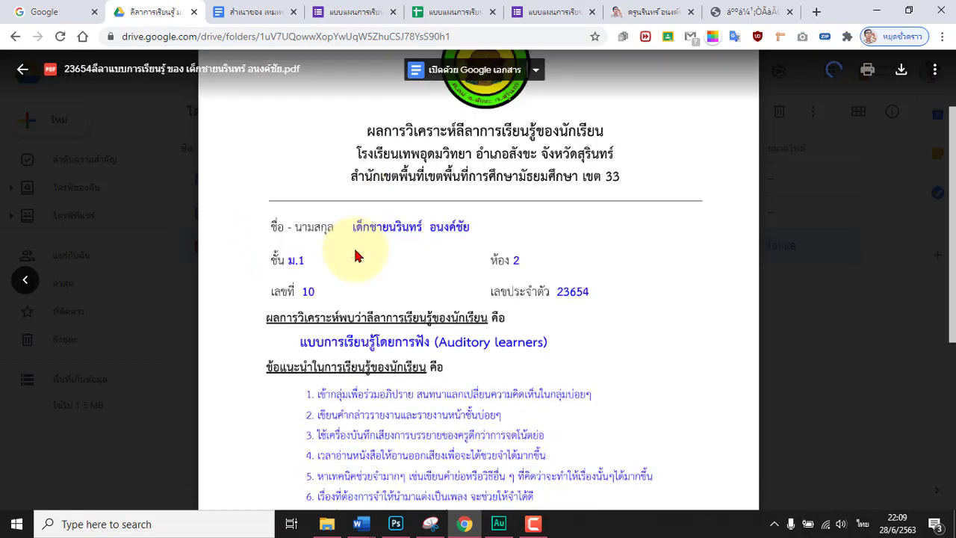
scroll(356, 255, "down", 4)
scroll(355, 249, "up", 6)
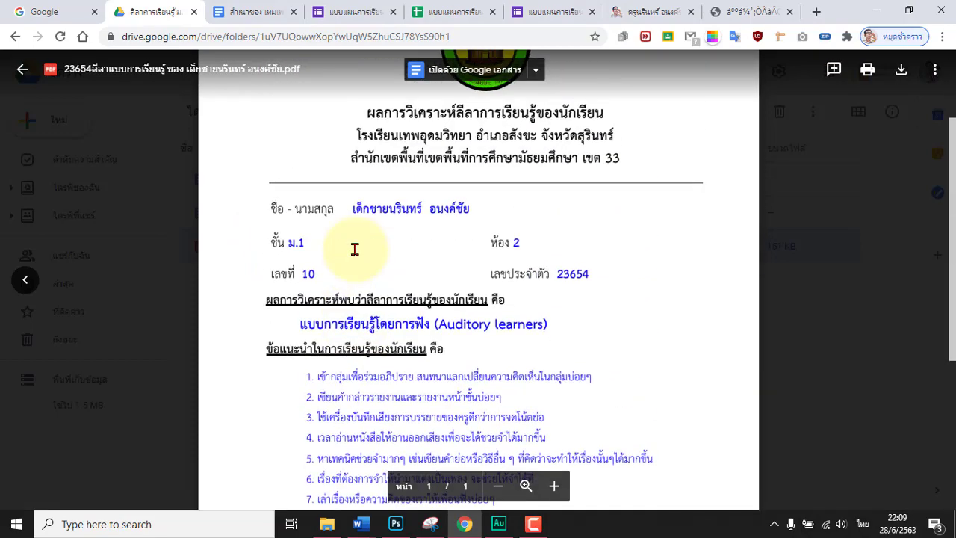
scroll(355, 249, "down", 6)
scroll(355, 249, "up", 5)
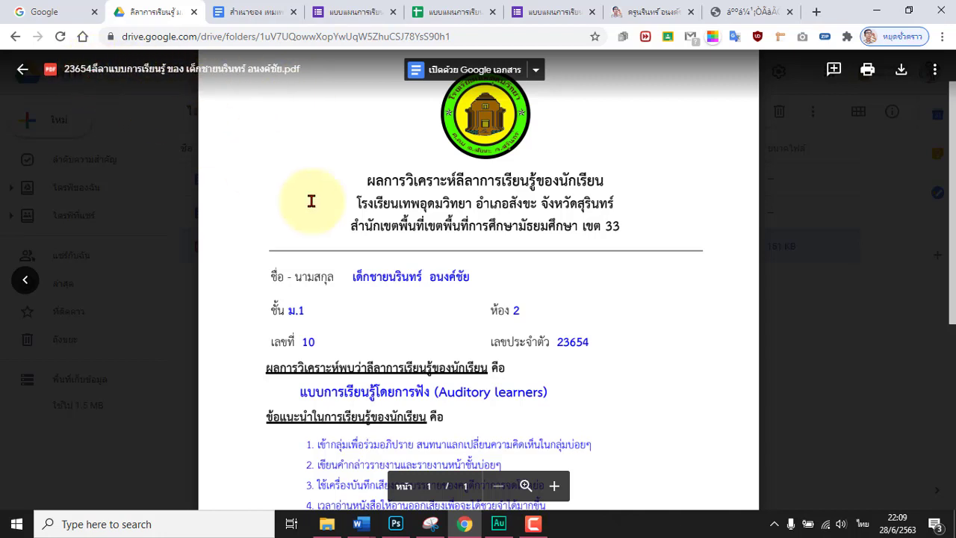
scroll(477, 339, "down", 2)
scroll(495, 332, "down", 1)
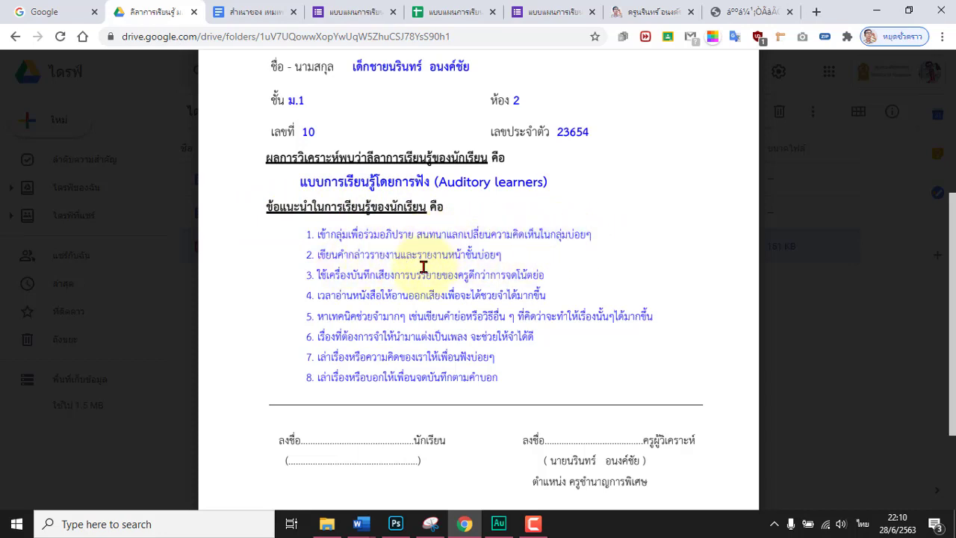
scroll(423, 266, "down", 1)
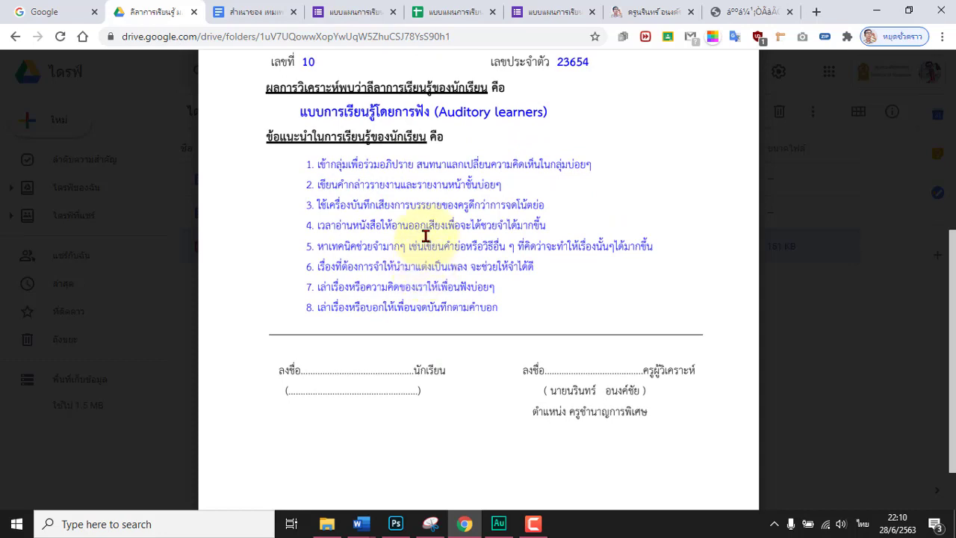
scroll(400, 251, "down", 1)
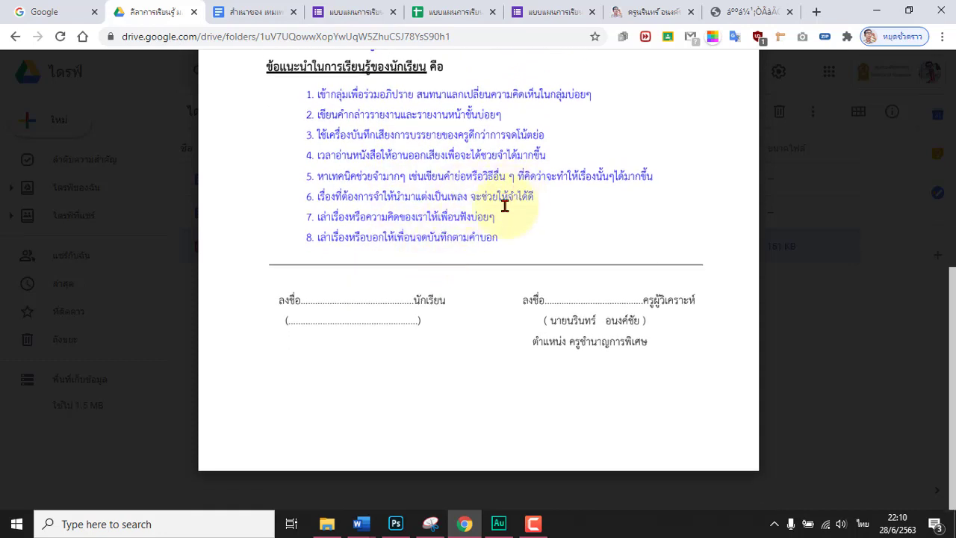